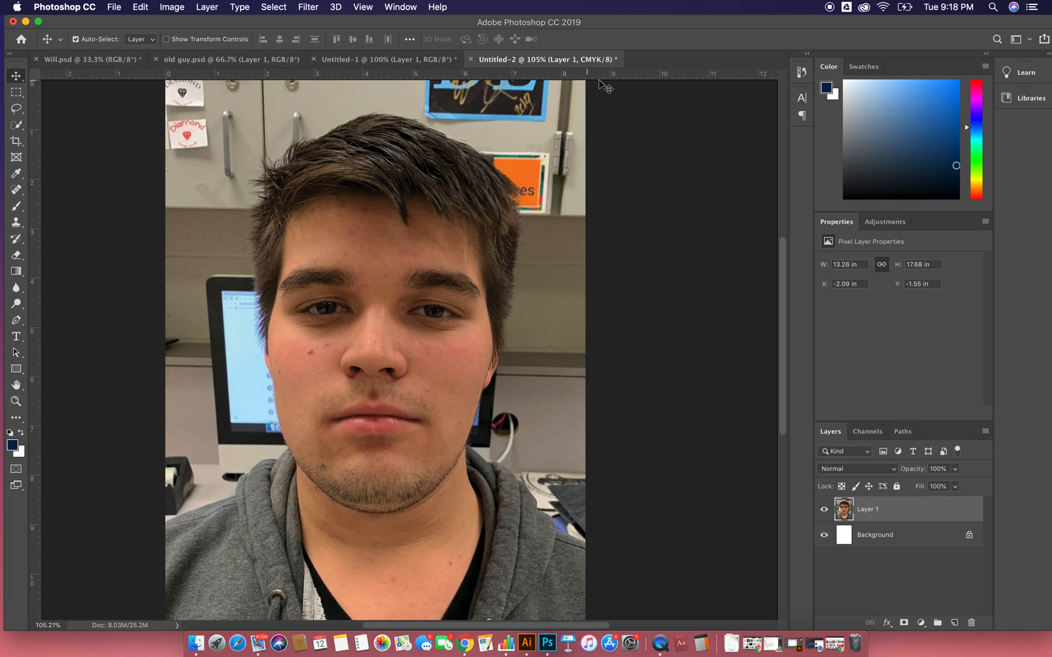
- Switch to Google Chrome to view the "old face" image search results, and return to the portrait in Photoshop
scroll(101, 575, "down", 3)
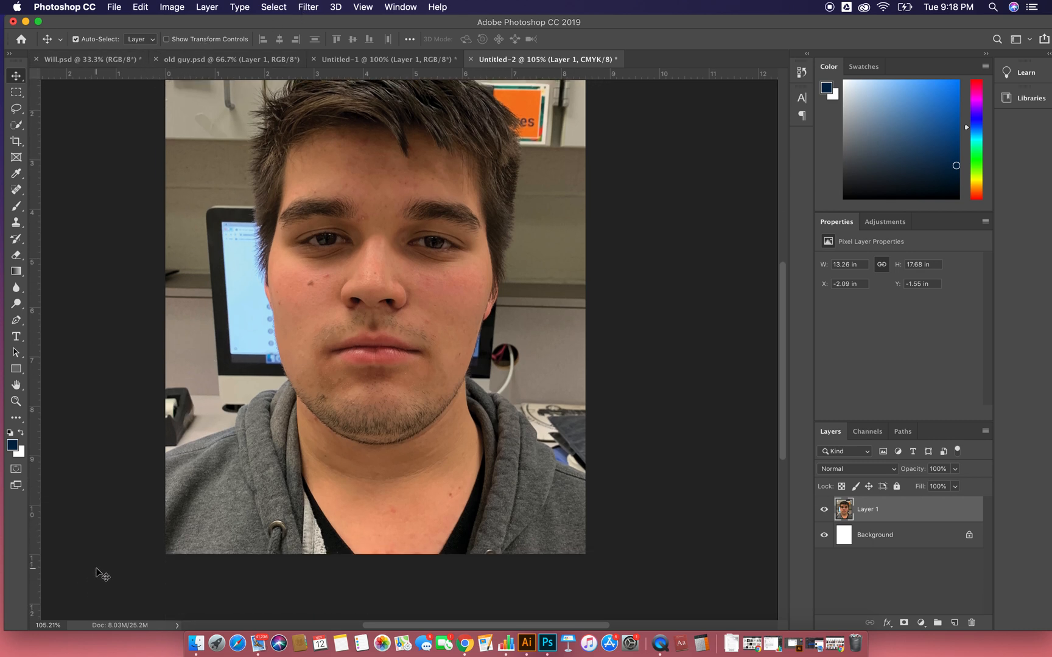
scroll(251, 567, "up", 8)
scroll(251, 568, "down", 10)
scroll(246, 561, "up", 4)
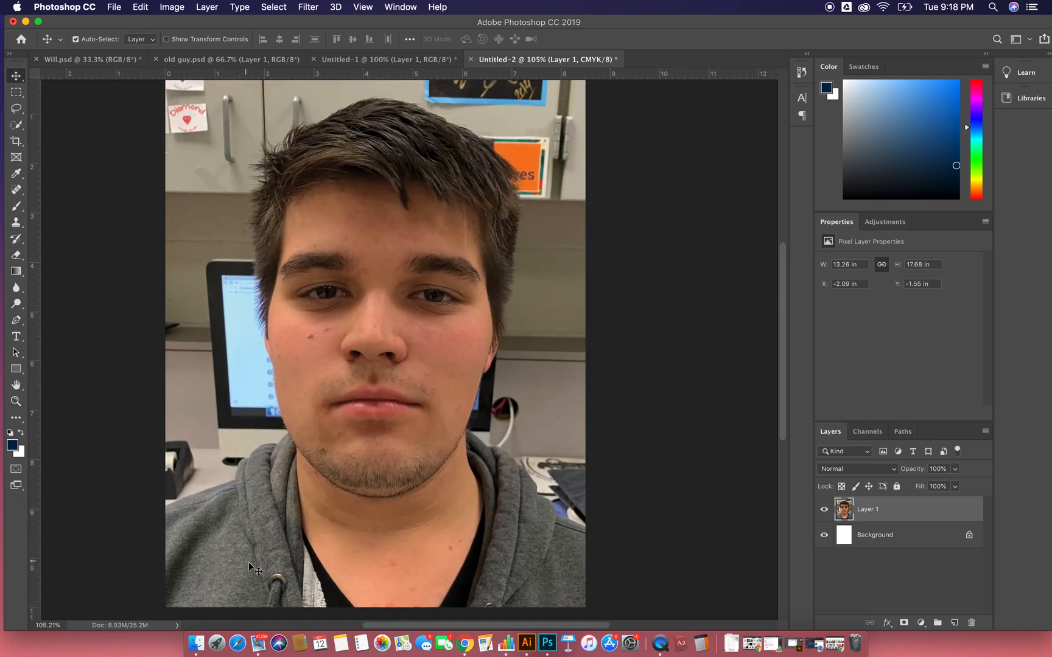
left_click(468, 647)
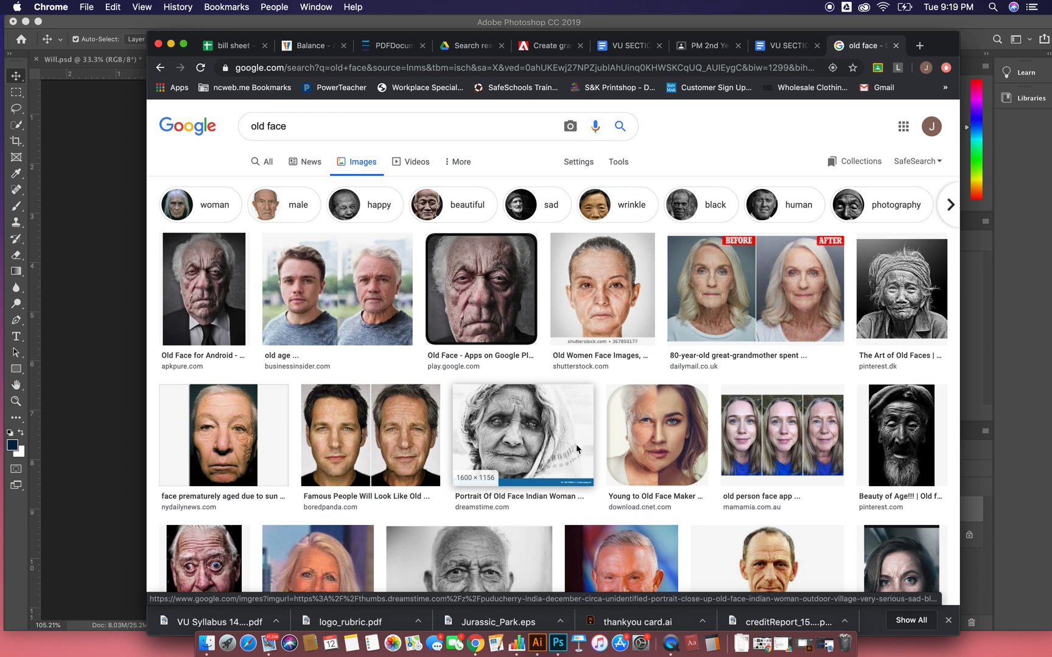
left_click(115, 151)
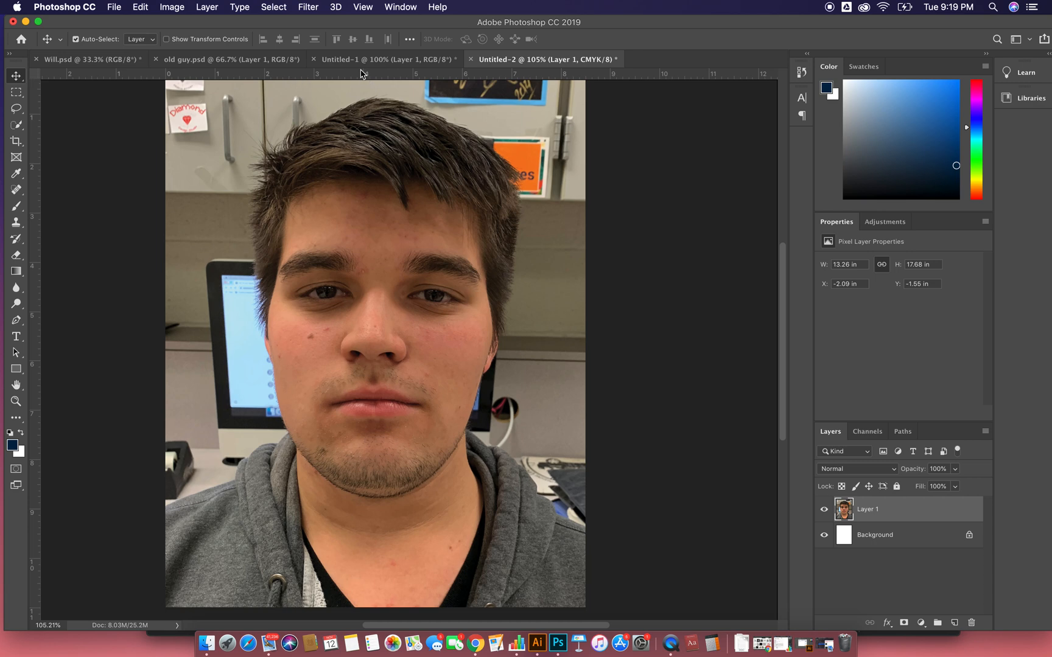
- Bring the old man photo from the Untitled-1 document into Untitled-2 as a layer over the young man's face
left_click(340, 61)
left_click_drag(400, 293, 383, 358)
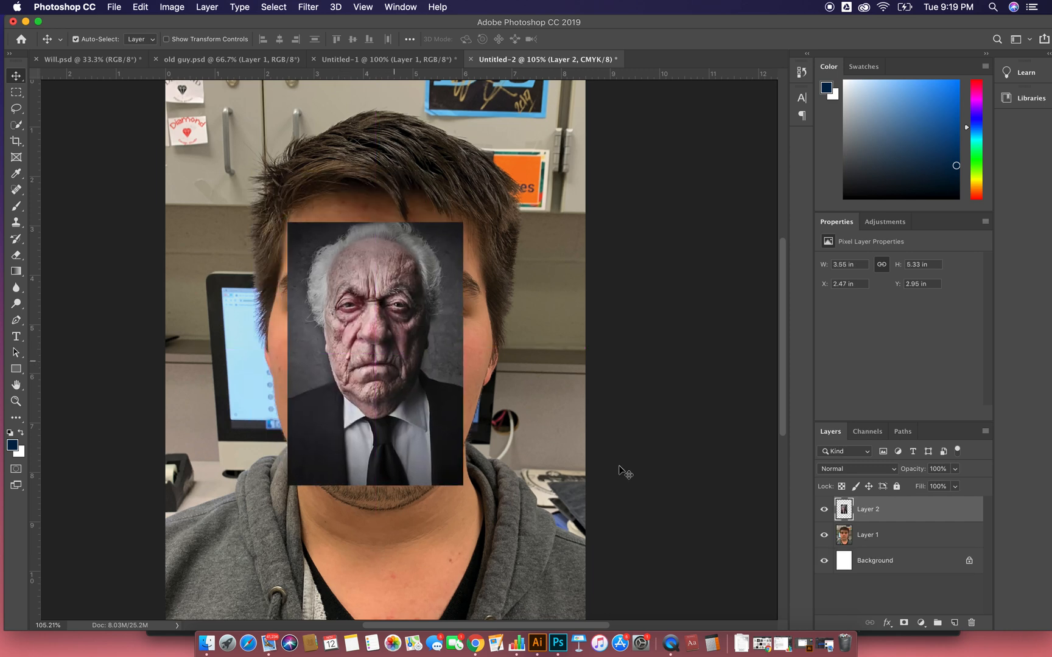
- Hide the old man layer and place a vertical guide down the centre of the young man's face
left_click(824, 510)
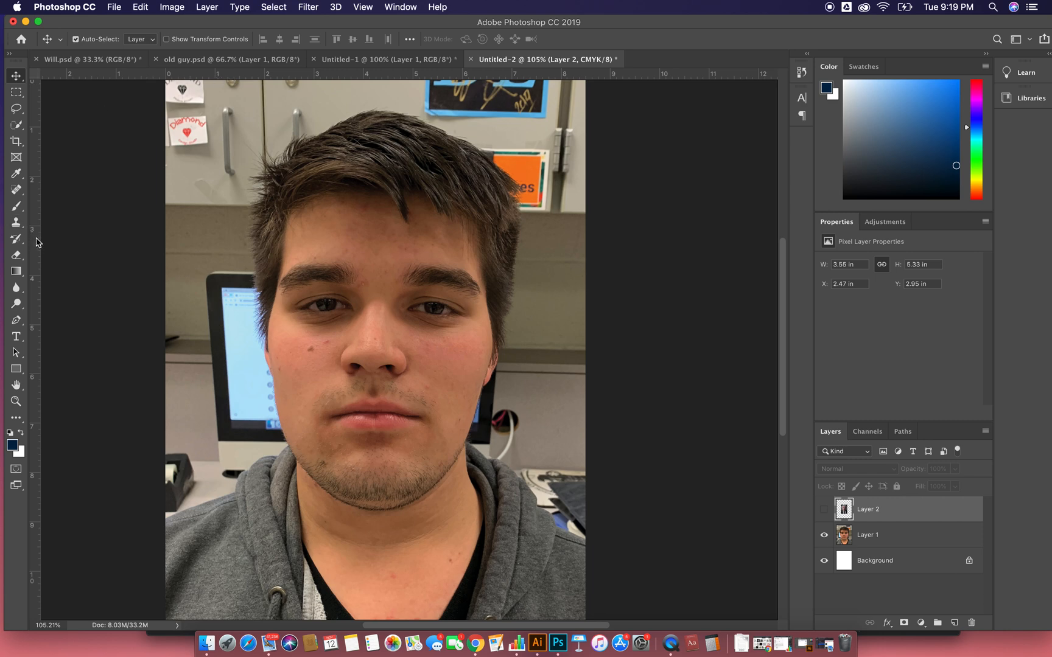
key("super+r")
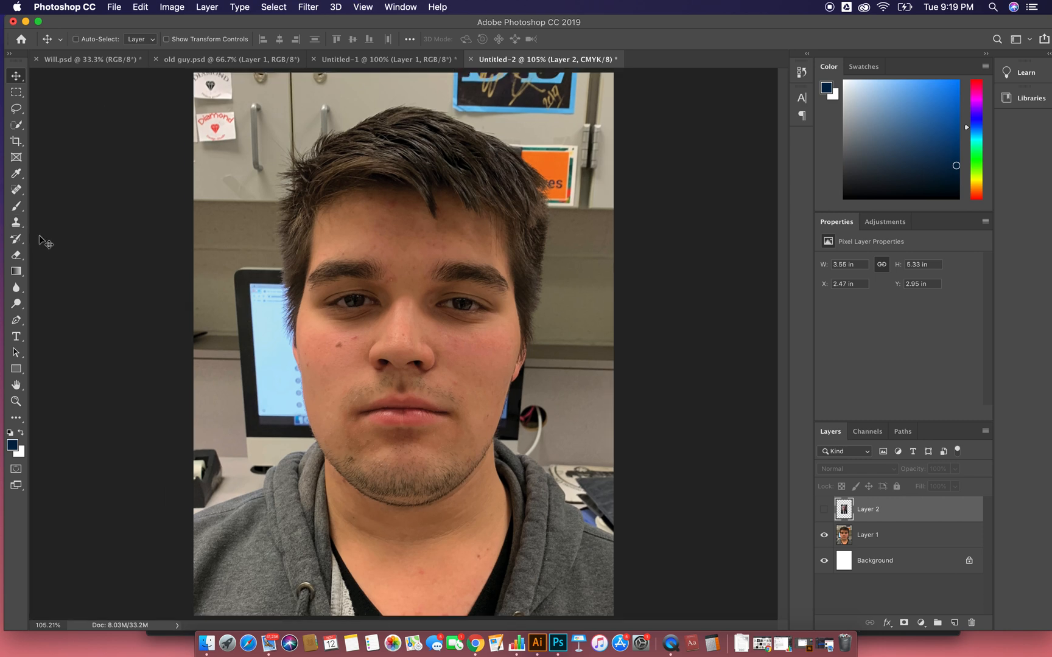
key("super+r")
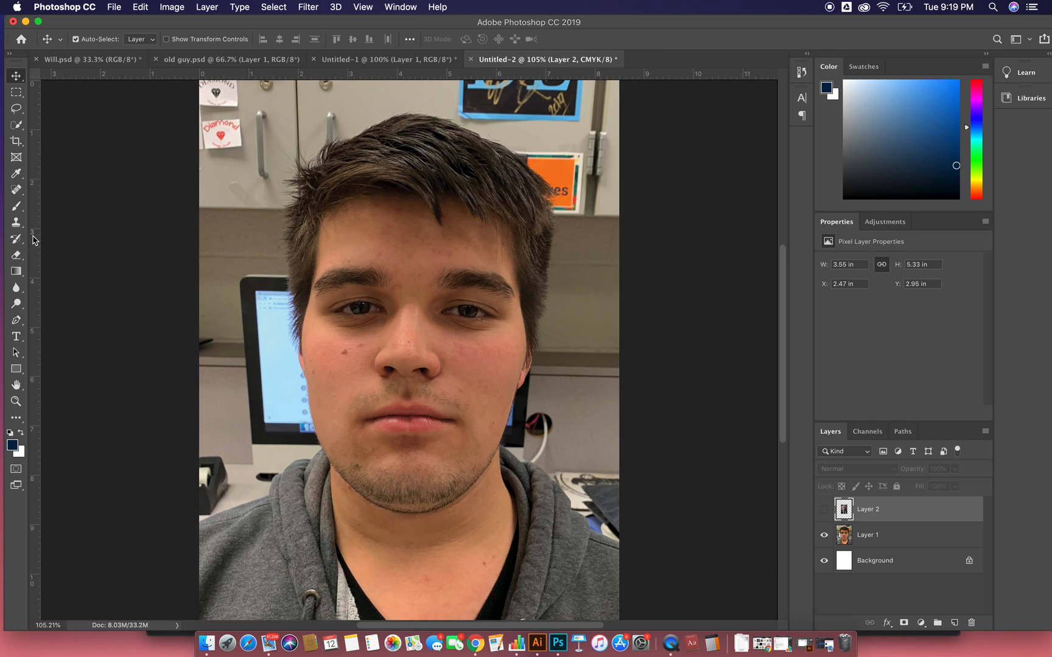
left_click_drag(37, 240, 406, 263)
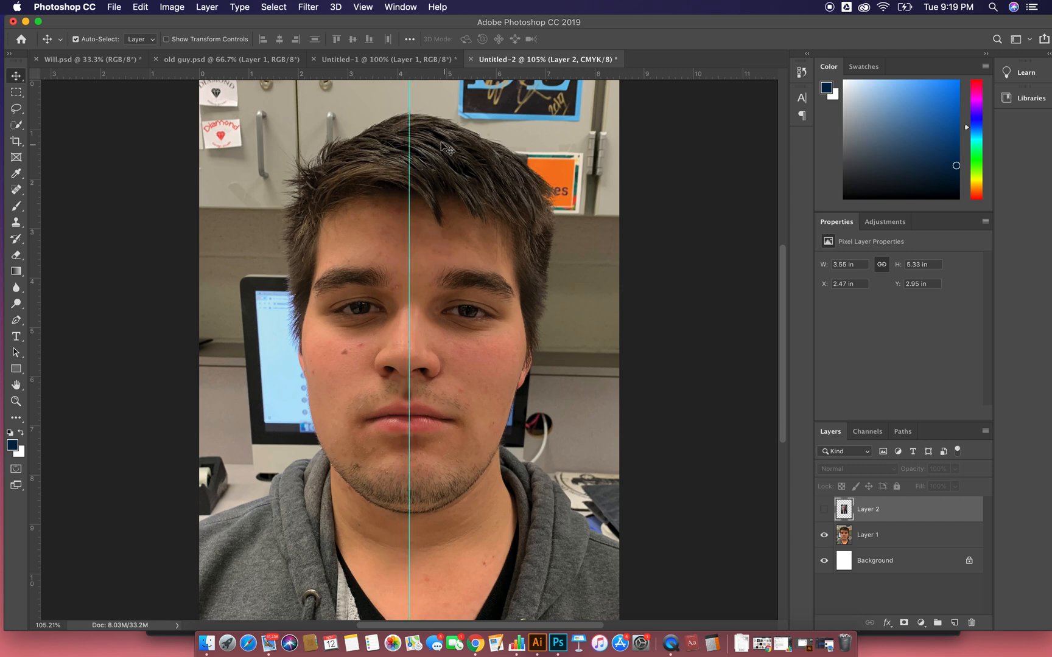
- Place horizontal guides at the hairline, eyes, mouth and chin, and vertical guides along both sides of the face
left_click_drag(423, 77, 414, 191)
left_click_drag(422, 78, 399, 308)
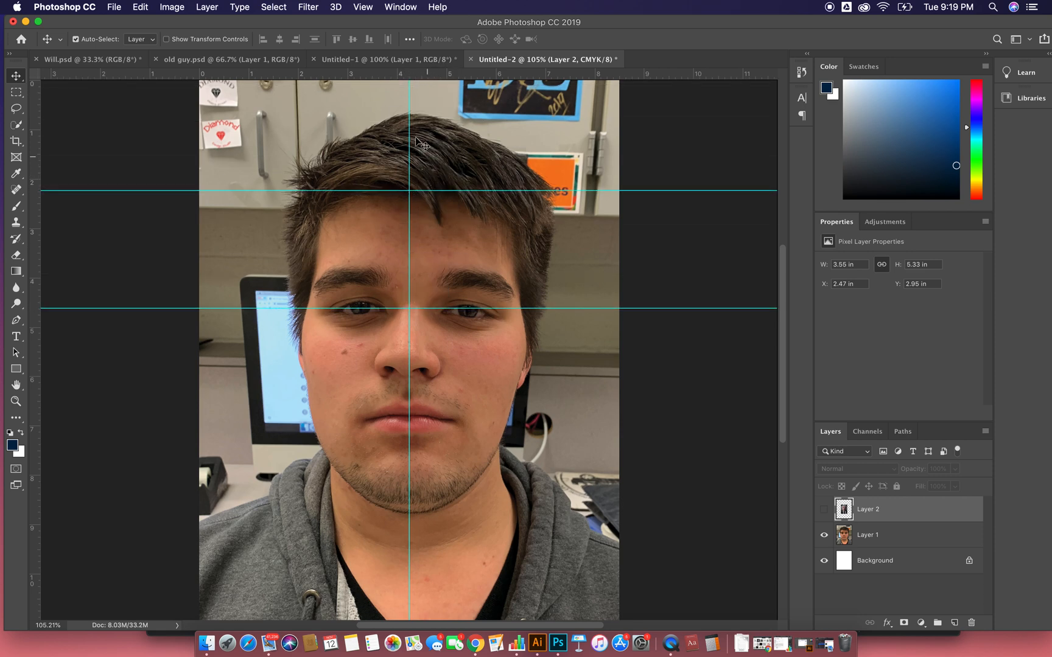
left_click_drag(404, 81, 417, 419)
left_click_drag(407, 76, 408, 512)
left_click_drag(35, 275, 526, 254)
left_click_drag(35, 262, 302, 256)
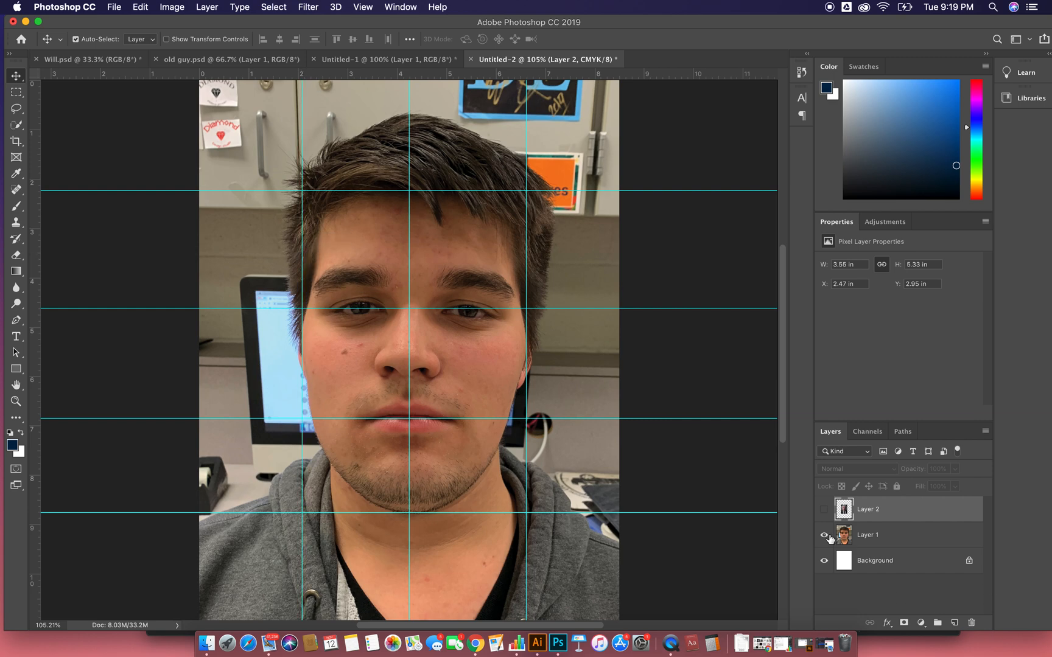
- Show the old man layer and scale it proportionally to about 159%, centred on the middle vertical guide
left_click(824, 509)
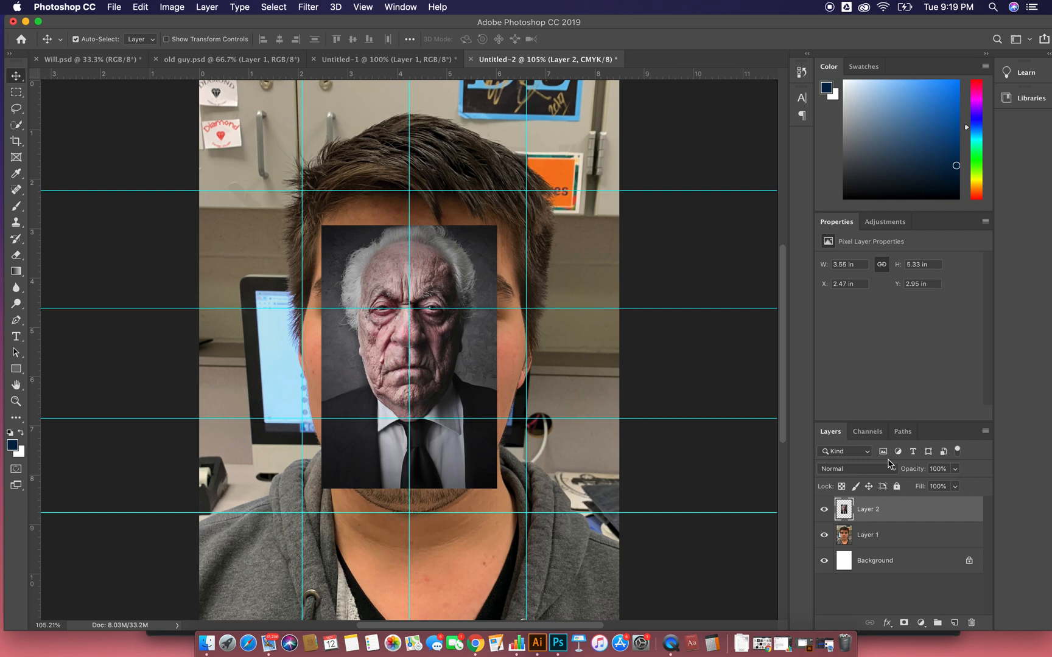
key("super+t")
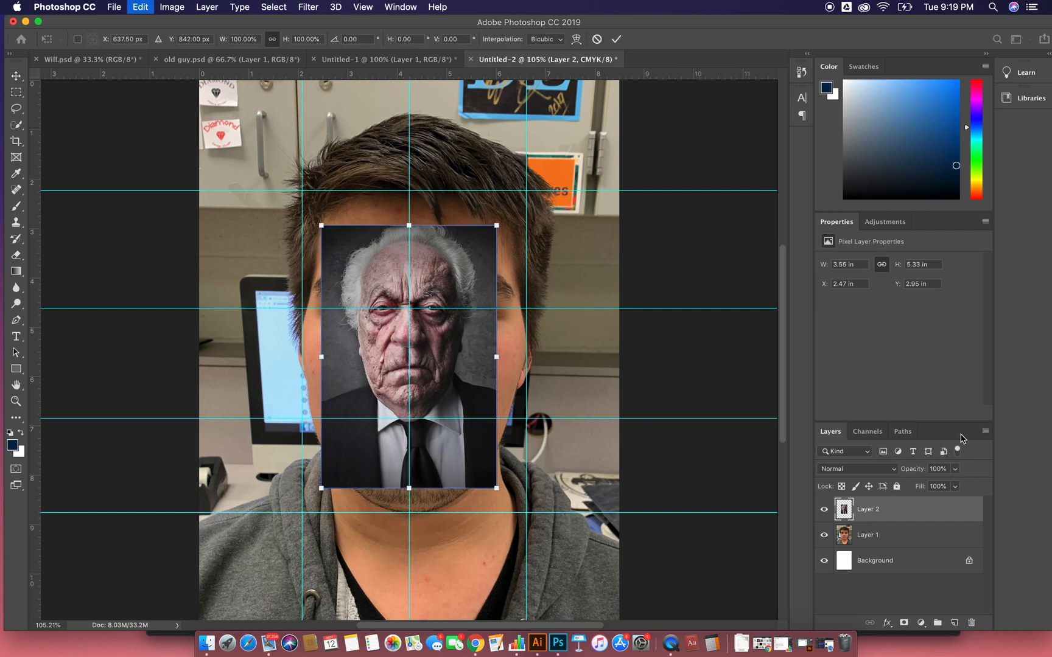
left_click_drag(496, 225, 621, 115)
left_click_drag(486, 221, 455, 301)
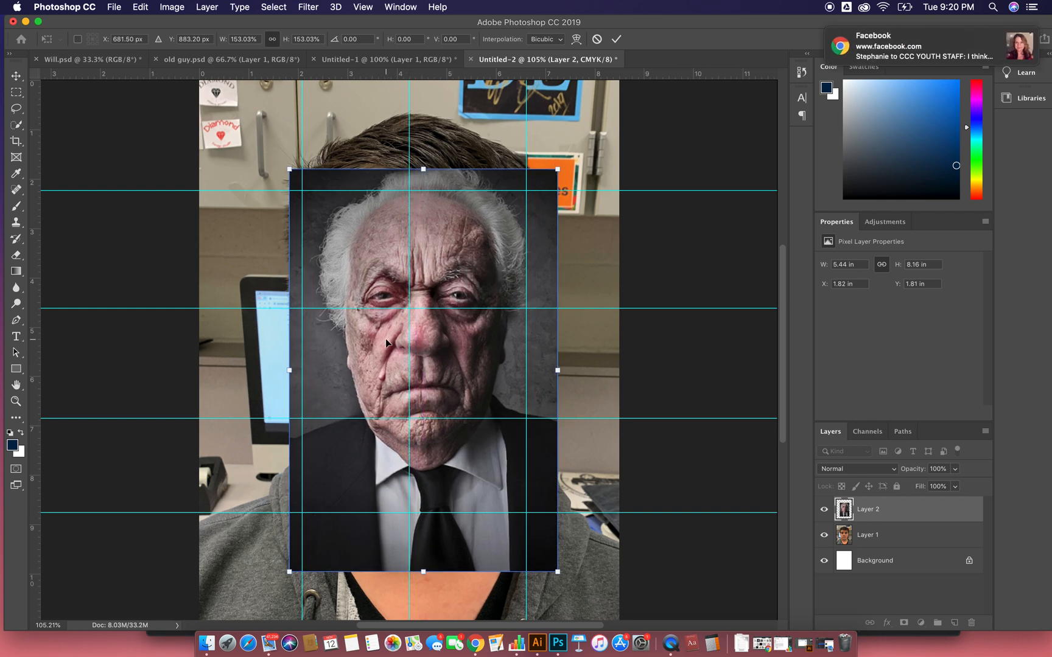
left_click_drag(291, 371, 281, 374)
left_click_drag(427, 222, 431, 237)
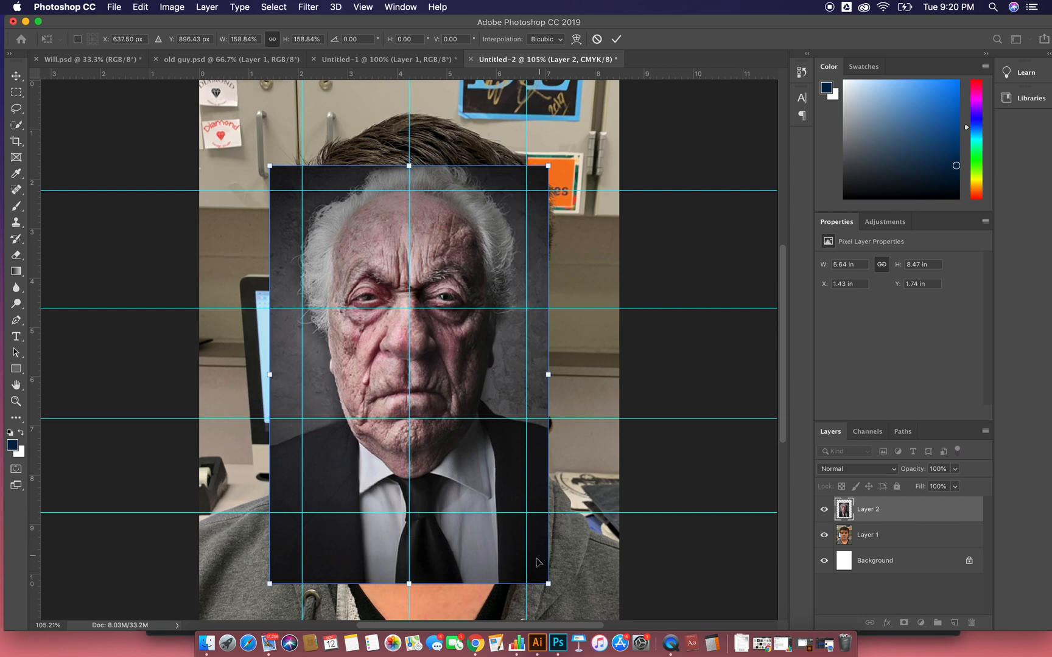
- Enlarge the old man layer proportionally to about 192% and centre the face on the middle vertical guide
left_click_drag(547, 584, 607, 602)
mouse_move(443, 265)
left_mouse_down()
mouse_move(427, 252)
mouse_move(438, 268)
left_mouse_up()
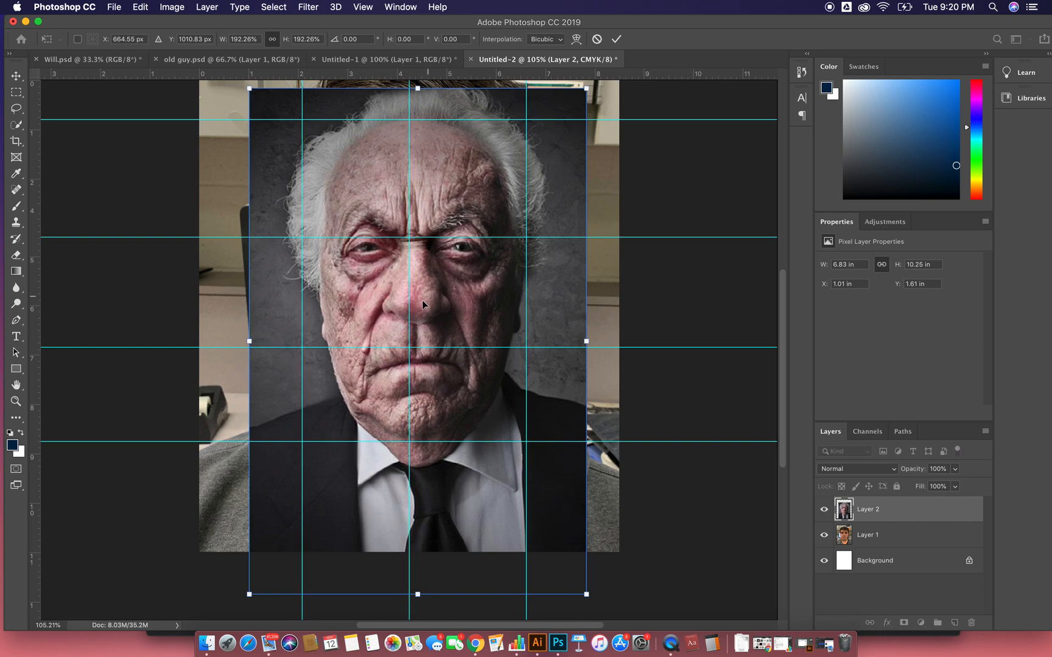
left_click_drag(425, 309, 417, 306)
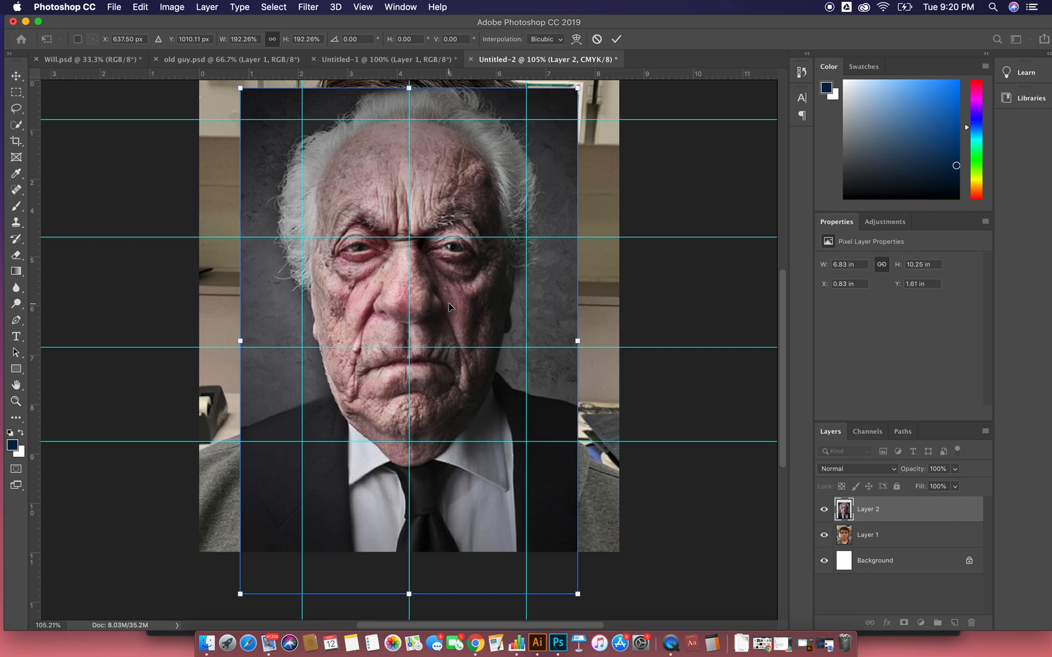
- Stretch the old man layer non-proportionally to about 216% width and 193% height to fit the side and chin guides
mouse_move(584, 341)
left_mouse_down()
mouse_move(592, 331)
mouse_move(577, 342)
left_mouse_up()
right_click(576, 343)
left_click(549, 315)
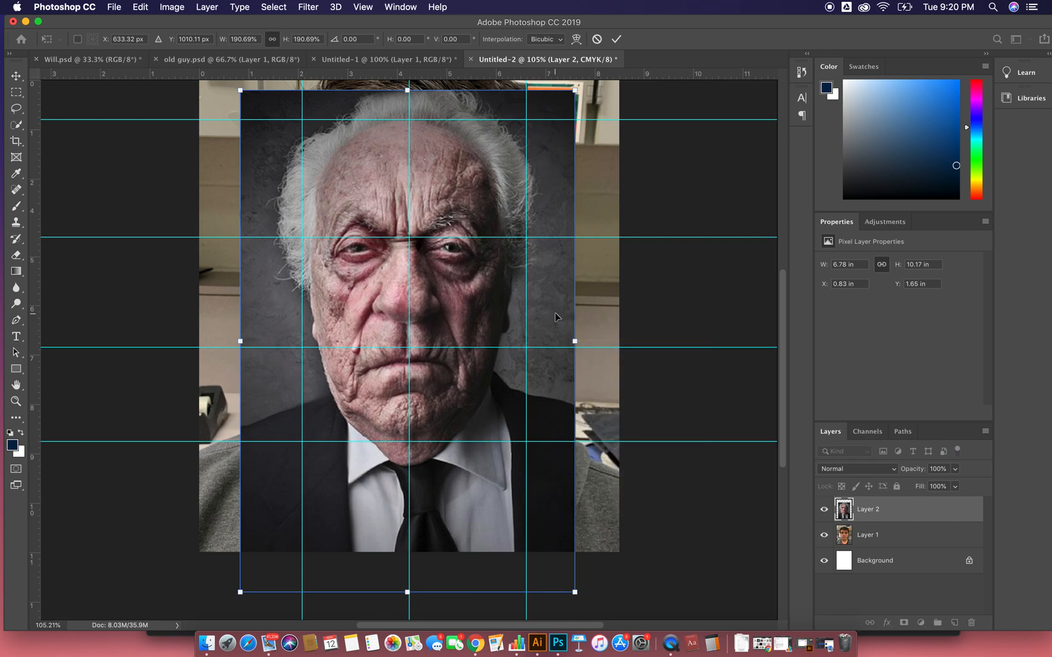
left_click_drag(575, 342, 608, 343)
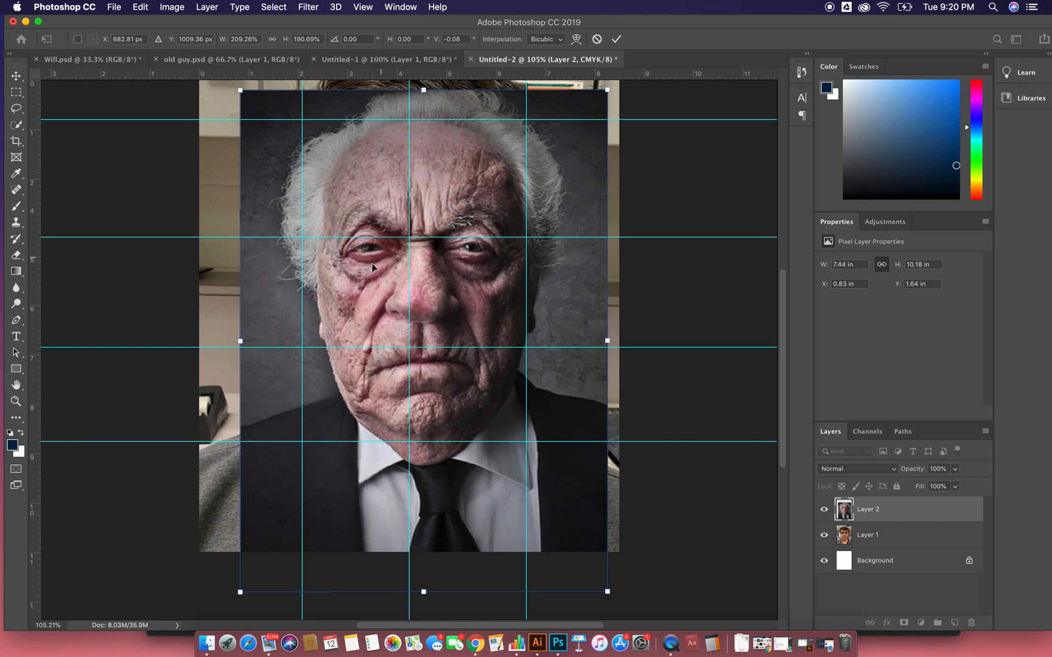
left_click_drag(245, 345, 228, 345)
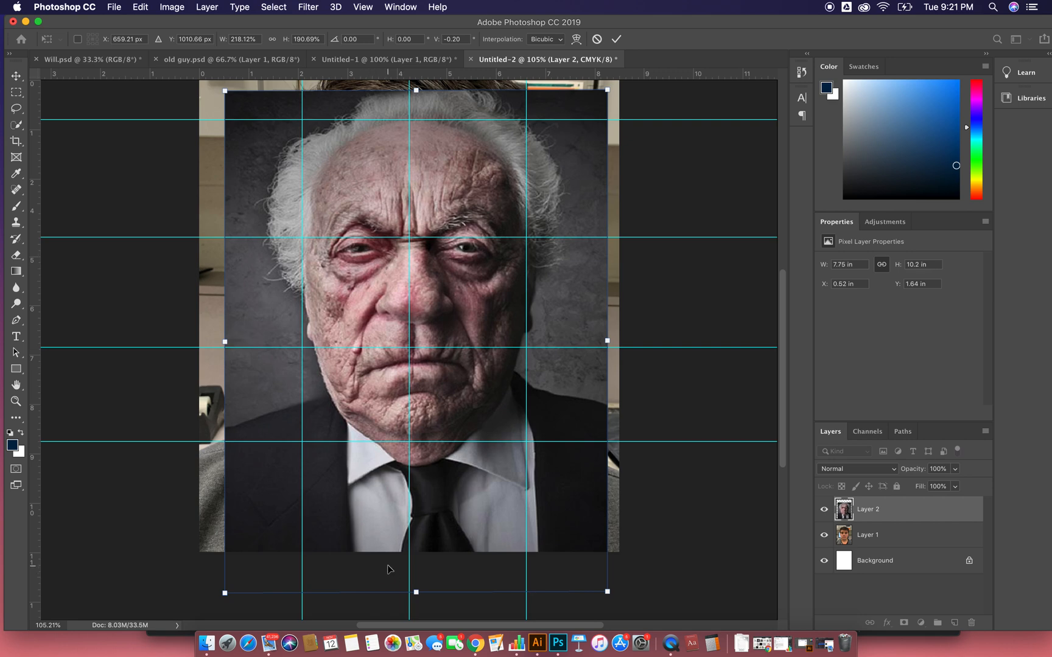
left_click_drag(417, 598, 415, 601)
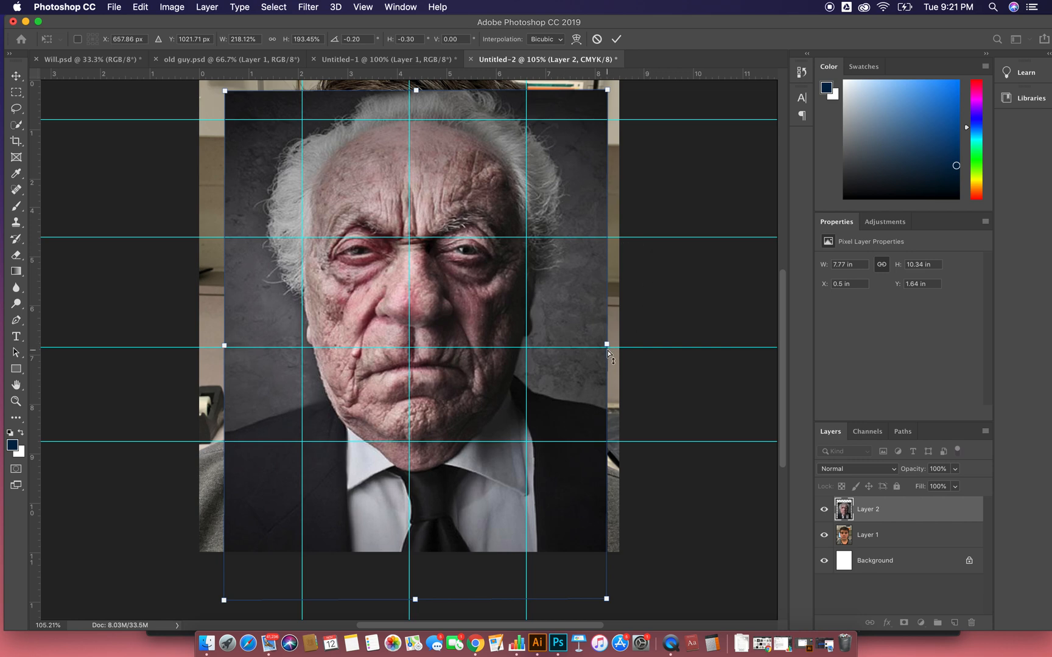
left_click_drag(607, 347, 604, 347)
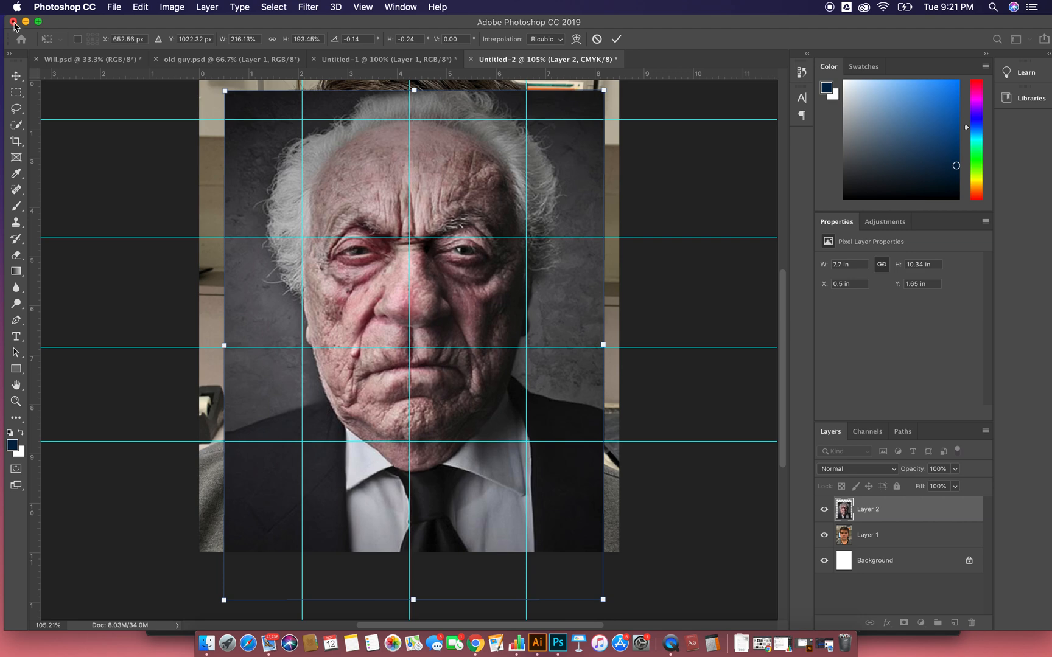
- Start the Warp transform on the old man layer and shift the eyes up to the eye guide
left_click(173, 7)
mouse_move(141, 7)
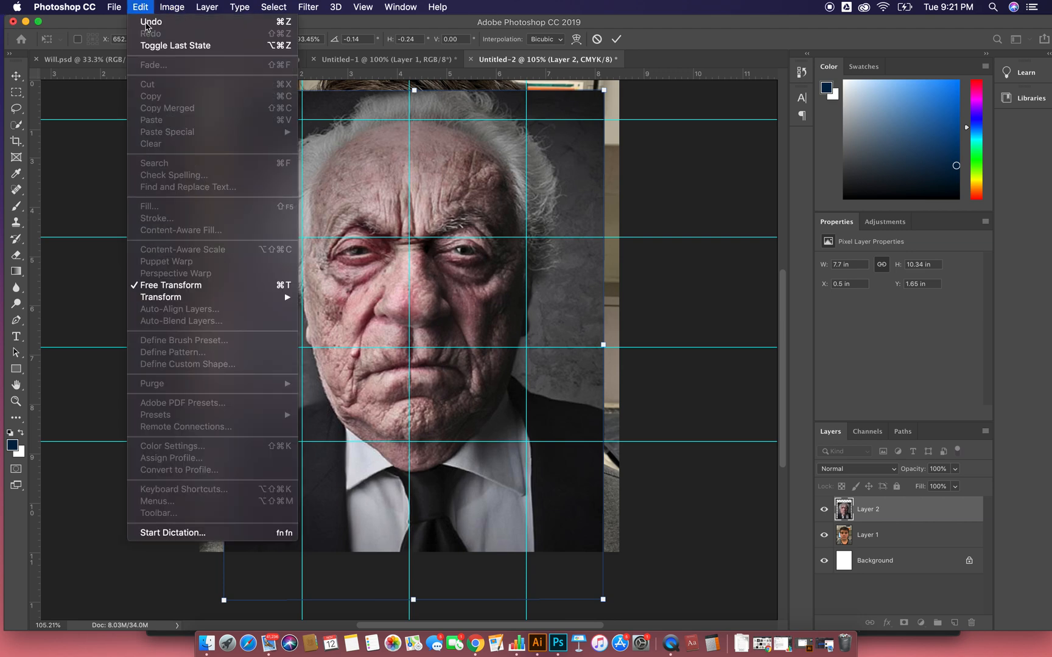
mouse_move(200, 298)
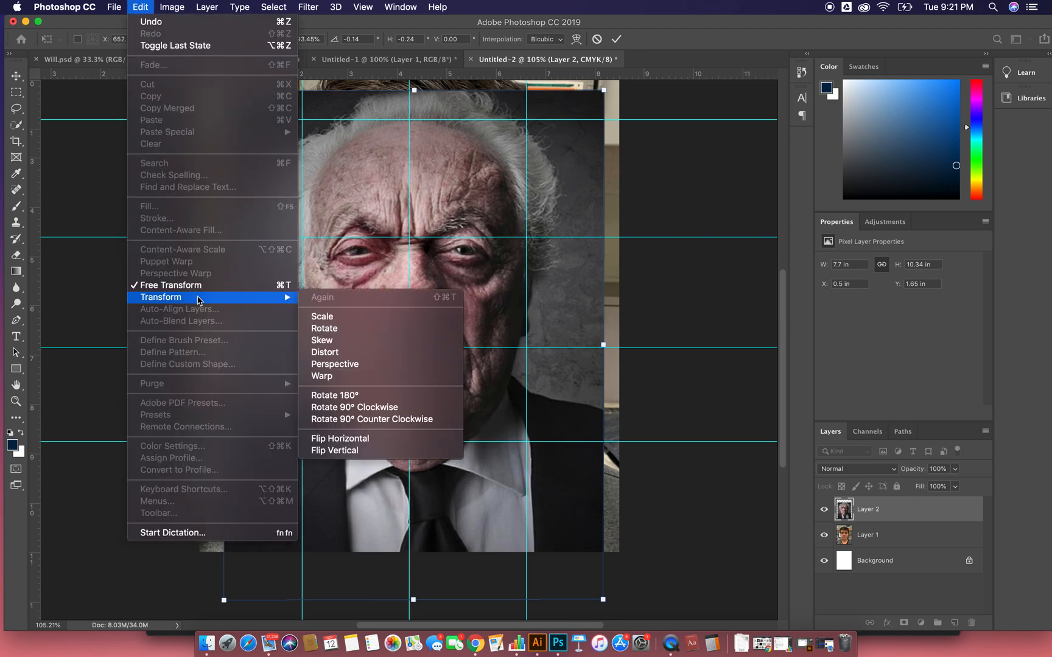
left_click(348, 379)
left_click_drag(353, 254, 352, 241)
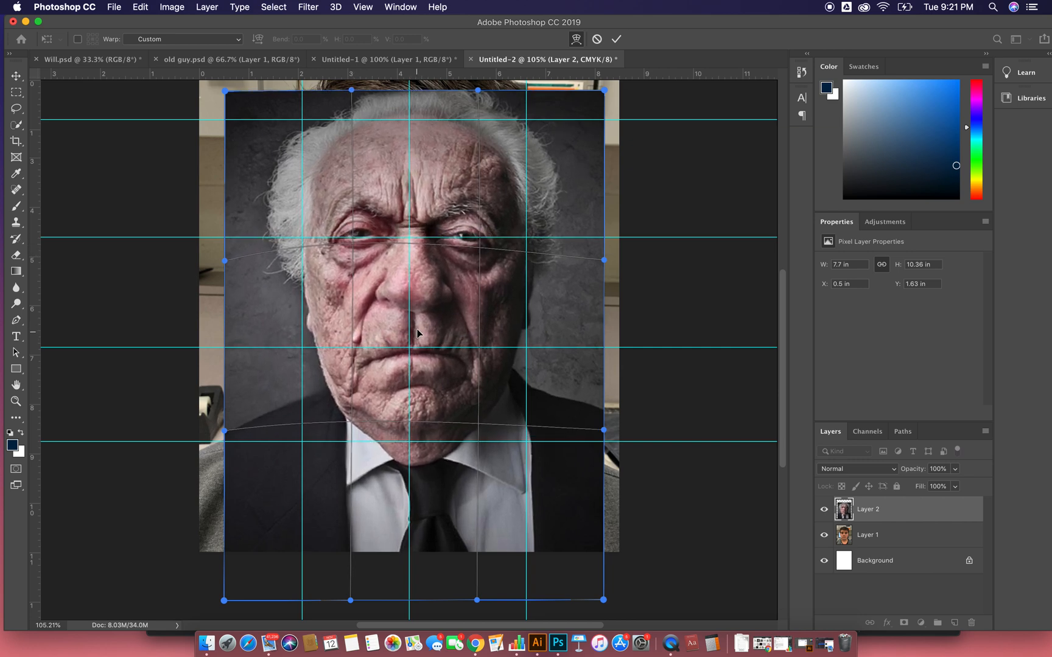
left_click_drag(410, 240, 410, 243)
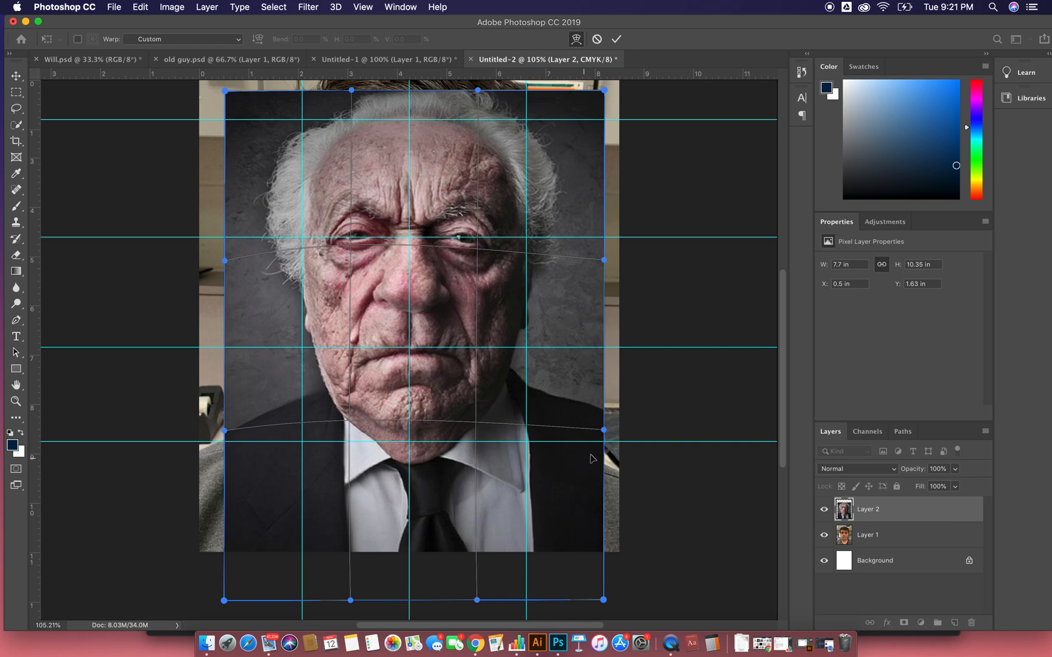
- Warp the old man's lower face, adjusting the chin, nose and mouth toward the horizontal guides
left_click_drag(429, 481, 430, 493)
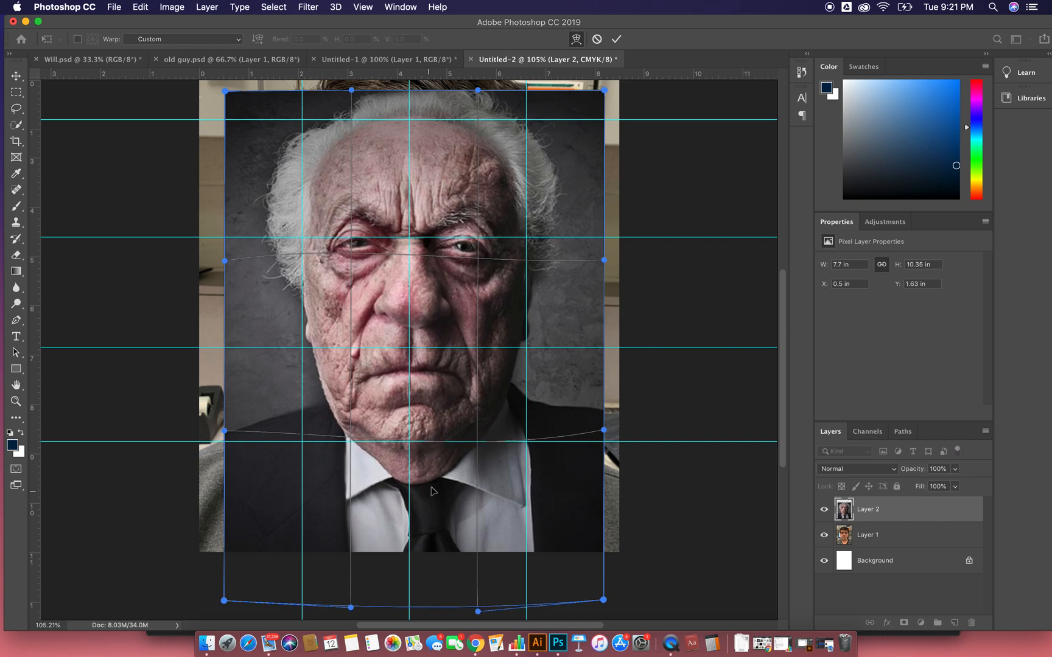
left_click_drag(429, 298, 428, 285)
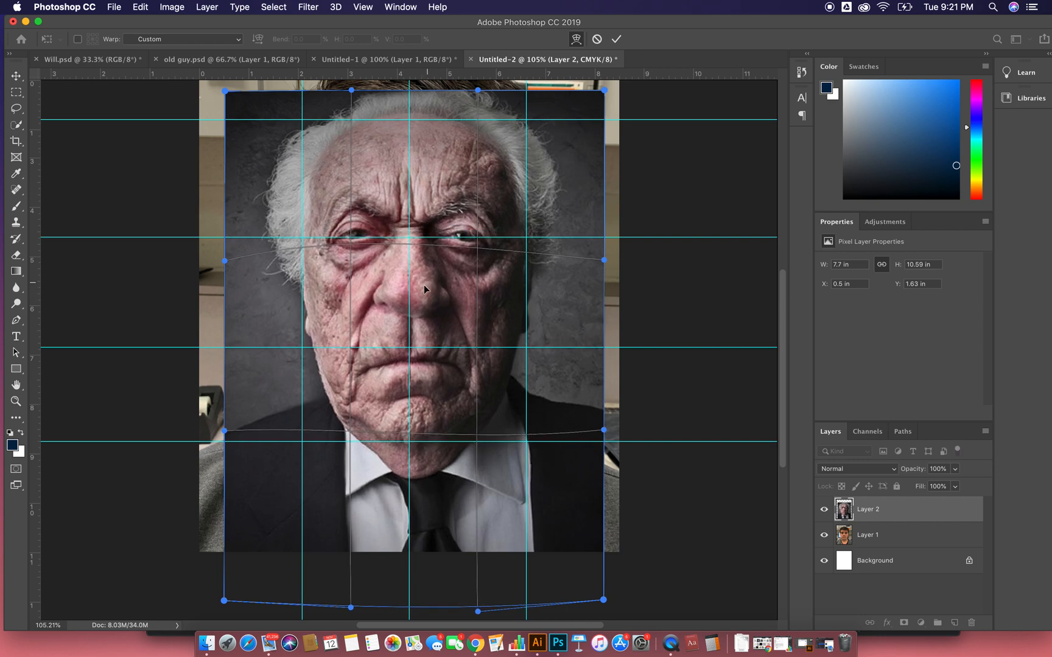
left_click_drag(415, 350, 415, 336)
mouse_move(603, 431)
left_mouse_down()
mouse_move(597, 455)
mouse_move(610, 450)
left_mouse_up()
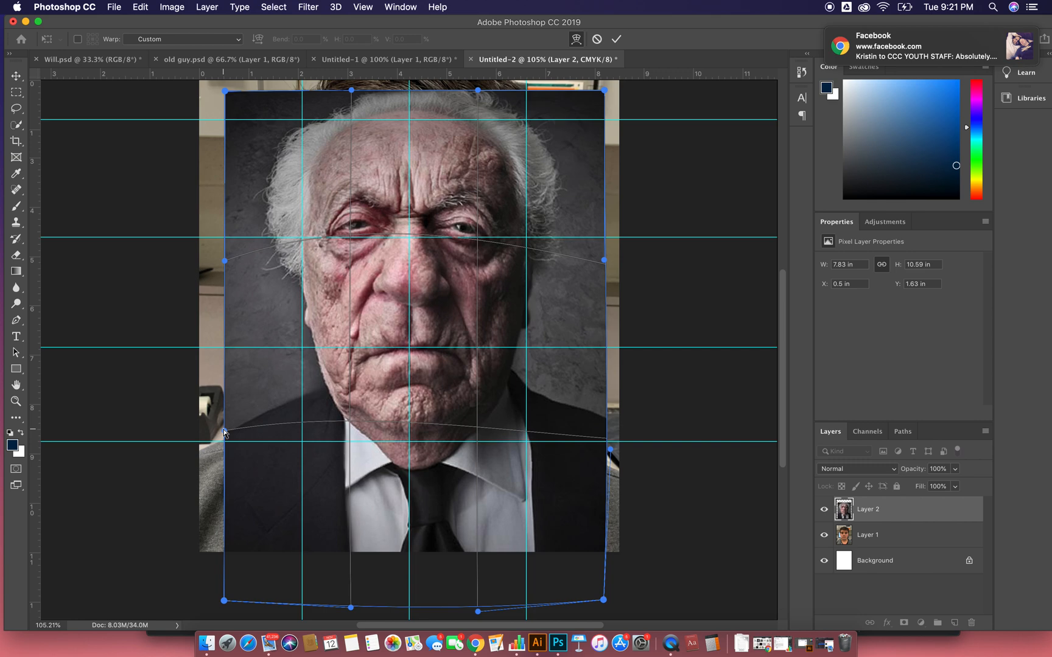
left_click_drag(435, 422, 436, 432)
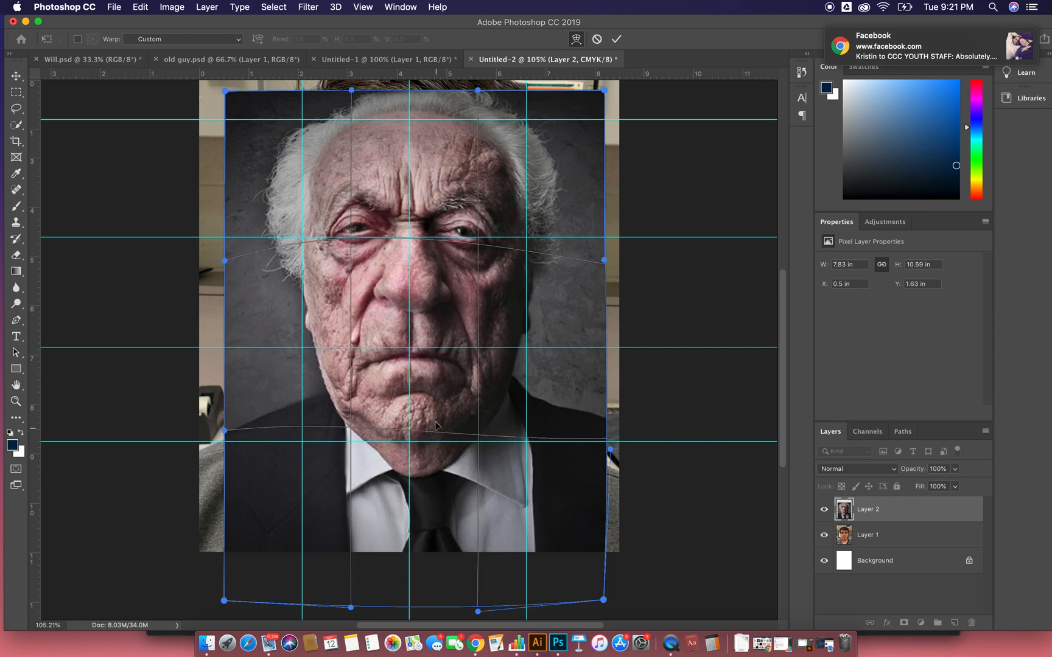
left_click_drag(414, 337, 413, 324)
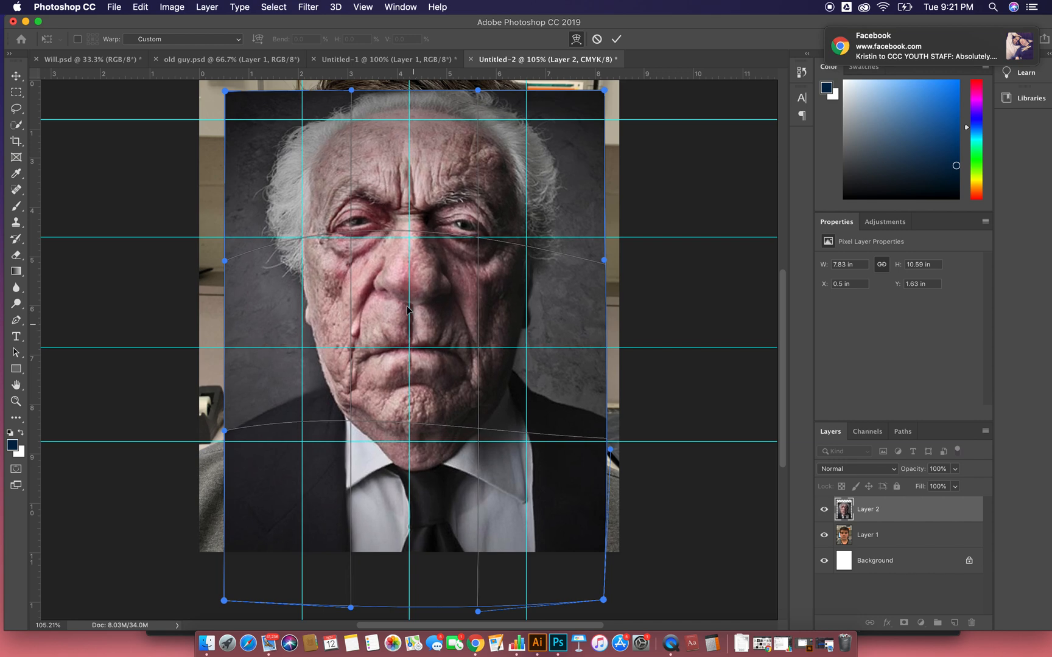
- Warp the old man's forehead and the layer's upper and lower edges inward toward the guides, then commit the warp
left_click_drag(349, 229, 357, 233)
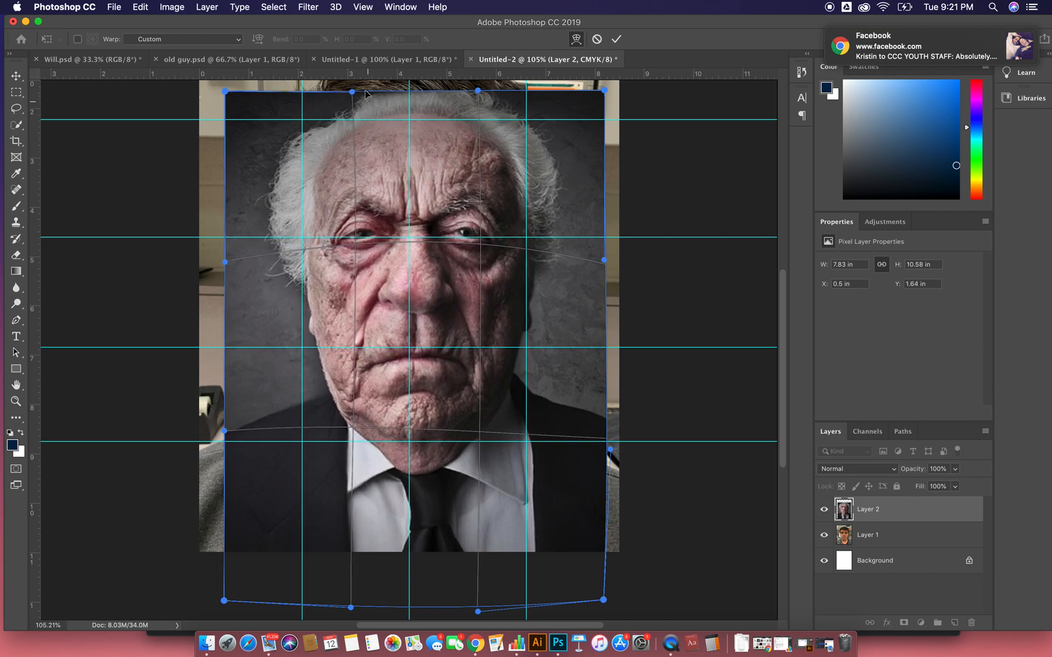
left_click_drag(352, 91, 350, 116)
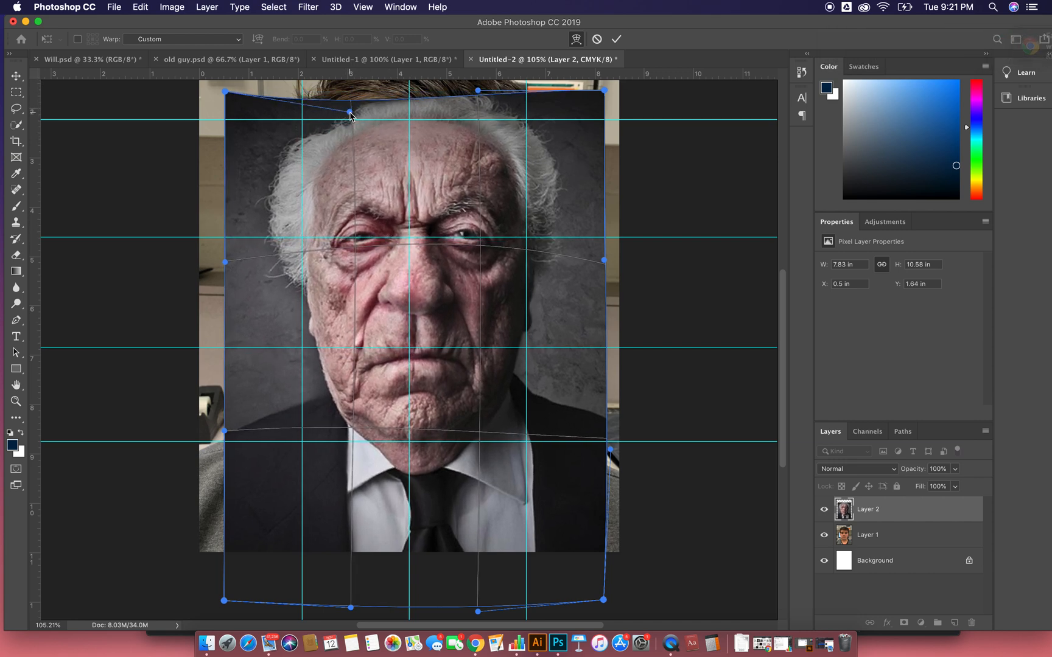
left_click_drag(478, 91, 478, 112)
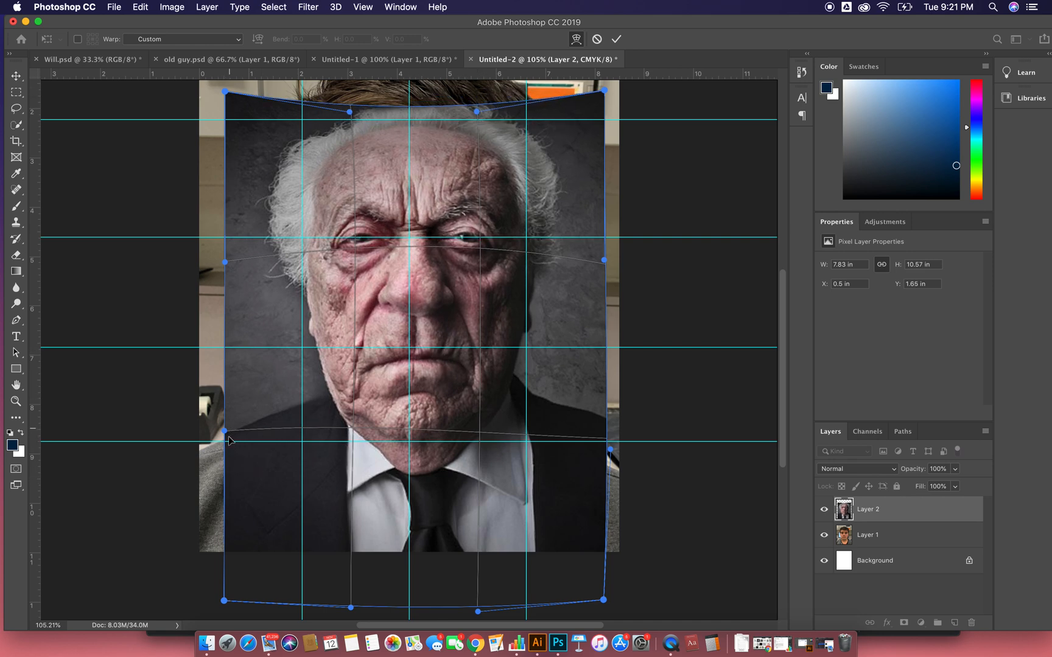
left_click_drag(352, 607, 354, 483)
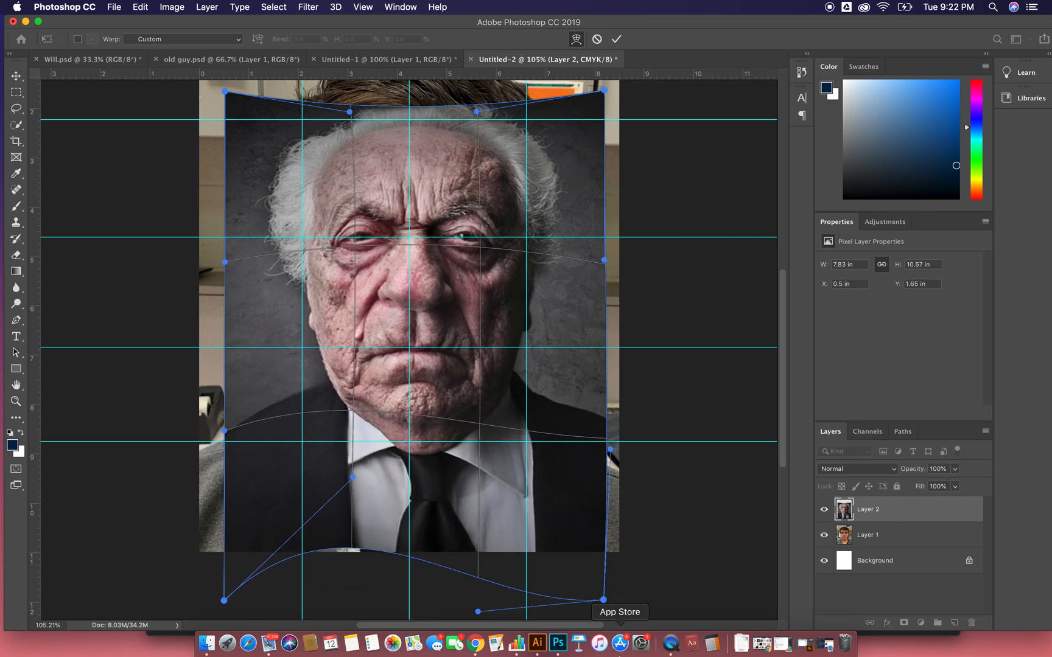
left_click_drag(479, 612, 482, 561)
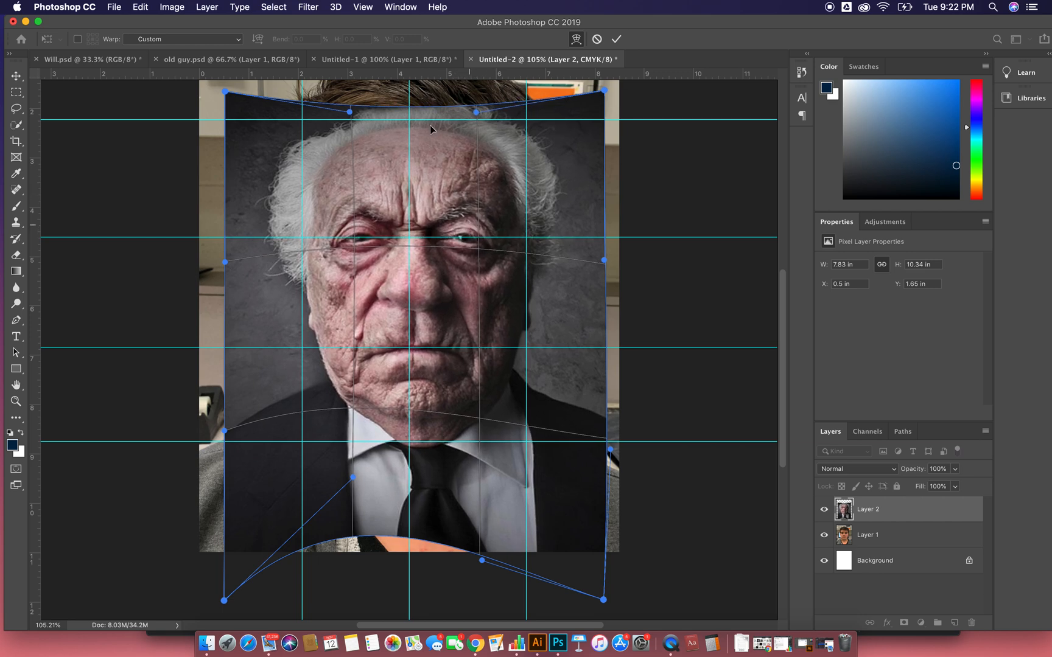
left_click_drag(473, 113, 473, 111)
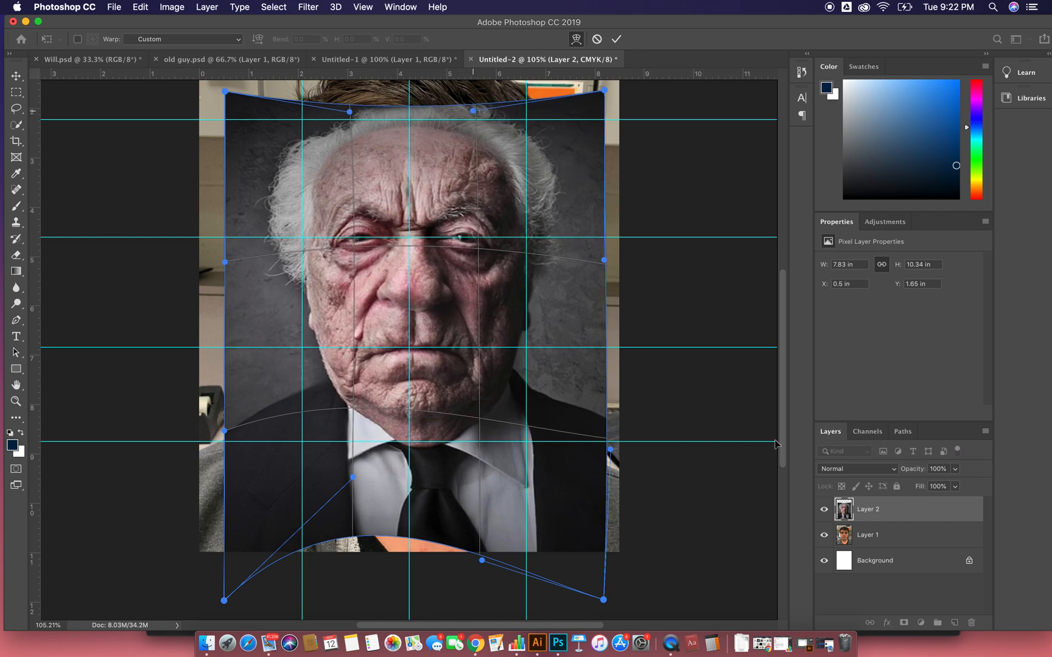
key("Return")
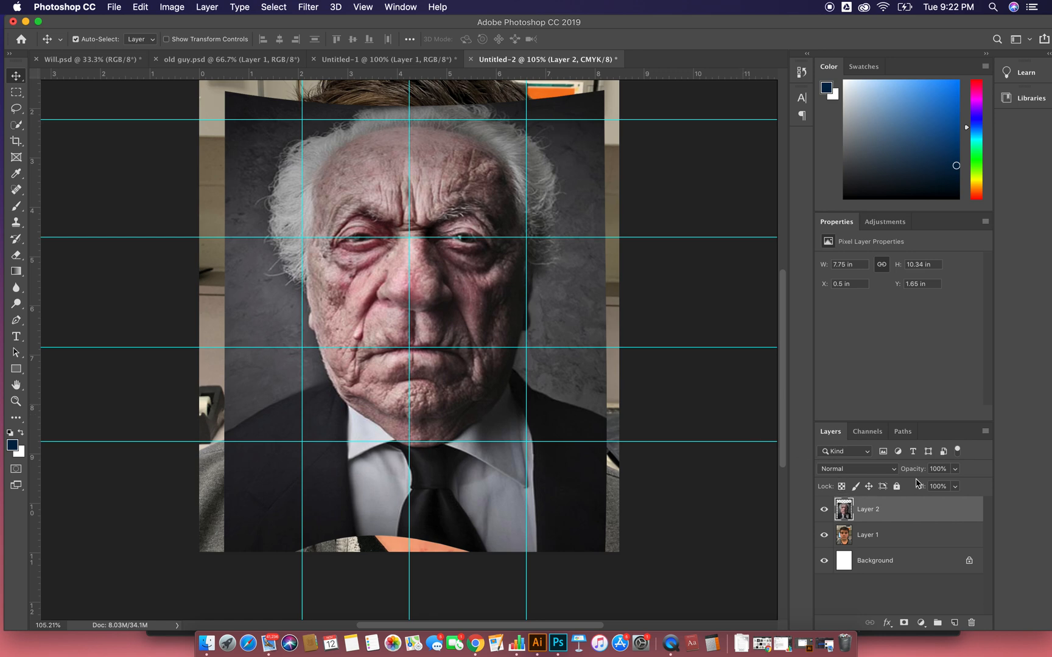
- Lower the old man layer's opacity to 68% and add a layer mask to it
left_click(955, 468)
left_click_drag(956, 485, 928, 485)
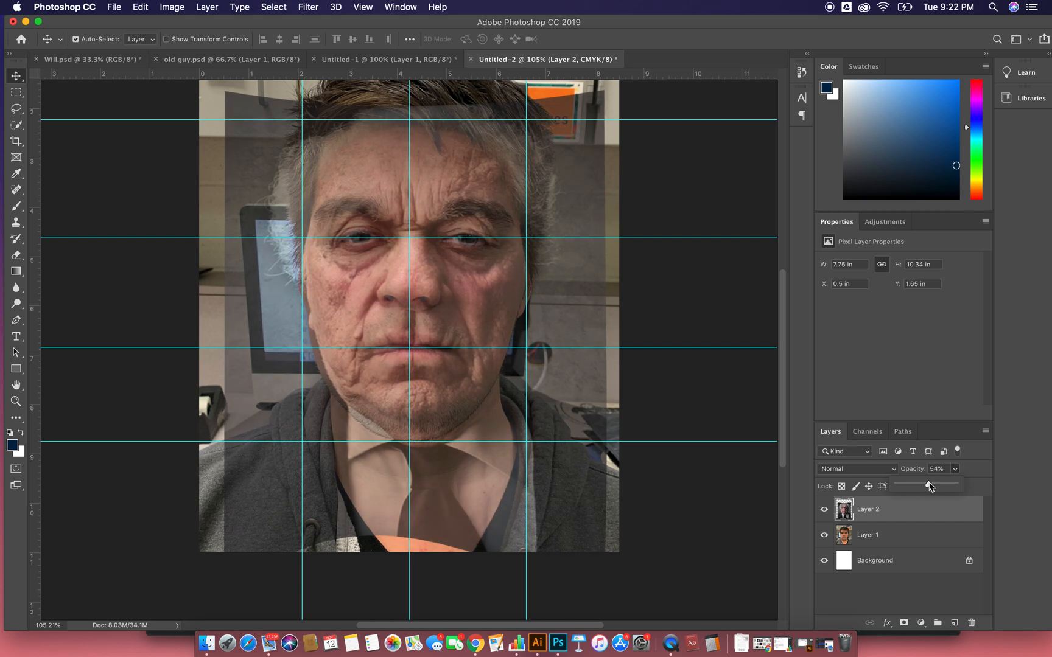
mouse_move(930, 486)
left_mouse_down()
mouse_move(971, 484)
mouse_move(938, 488)
left_mouse_up()
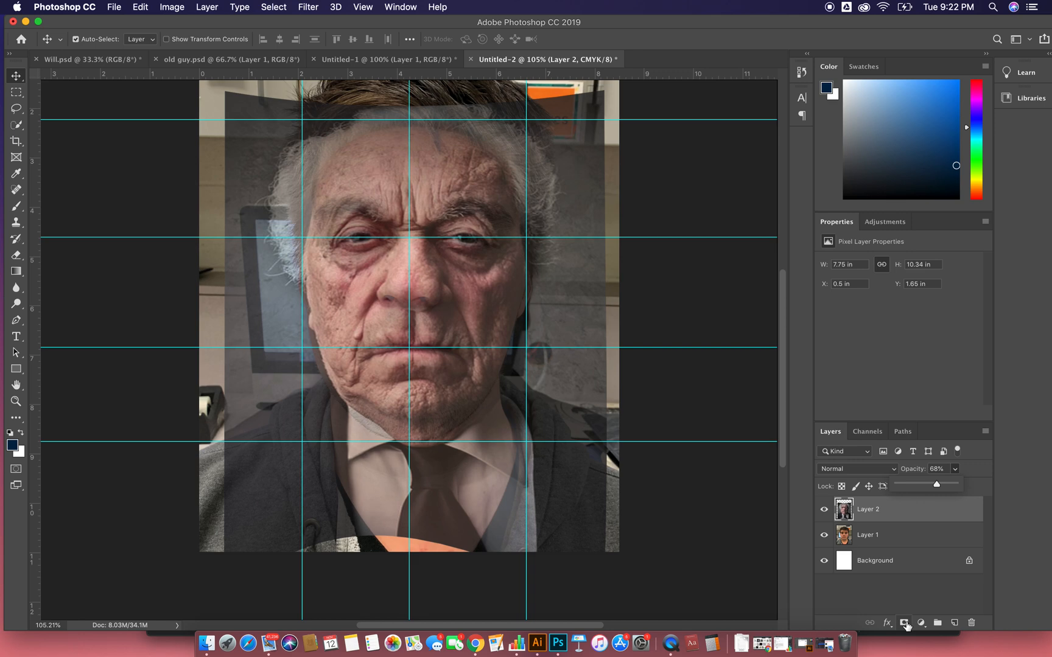
left_click(905, 623)
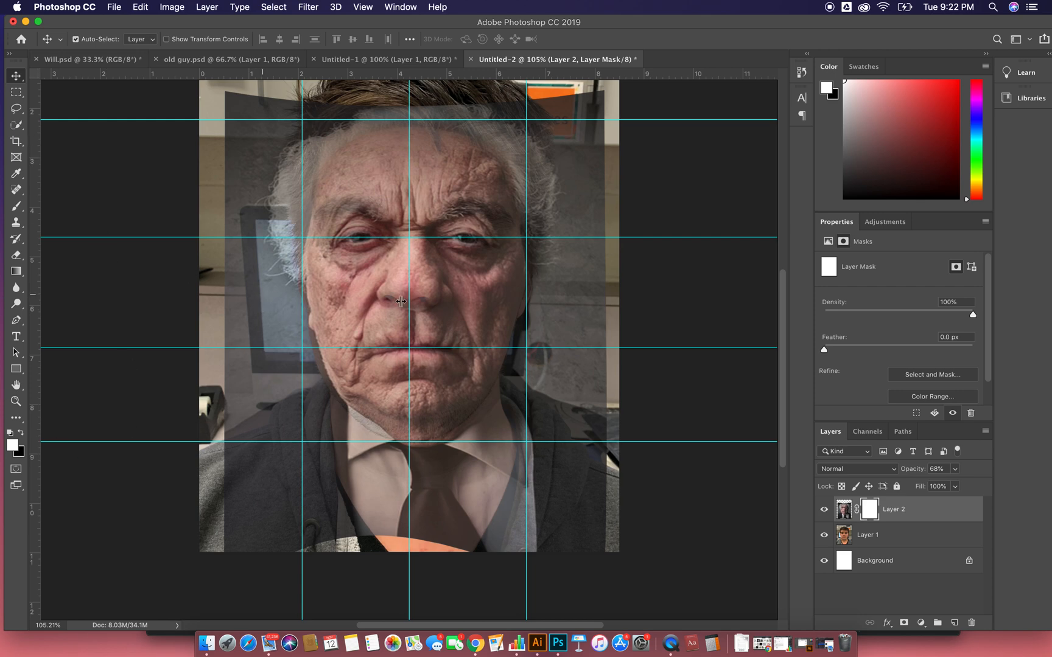
- Set black as the painting colour for the Brush tool and try a stroke on the mask beside the face
key("b")
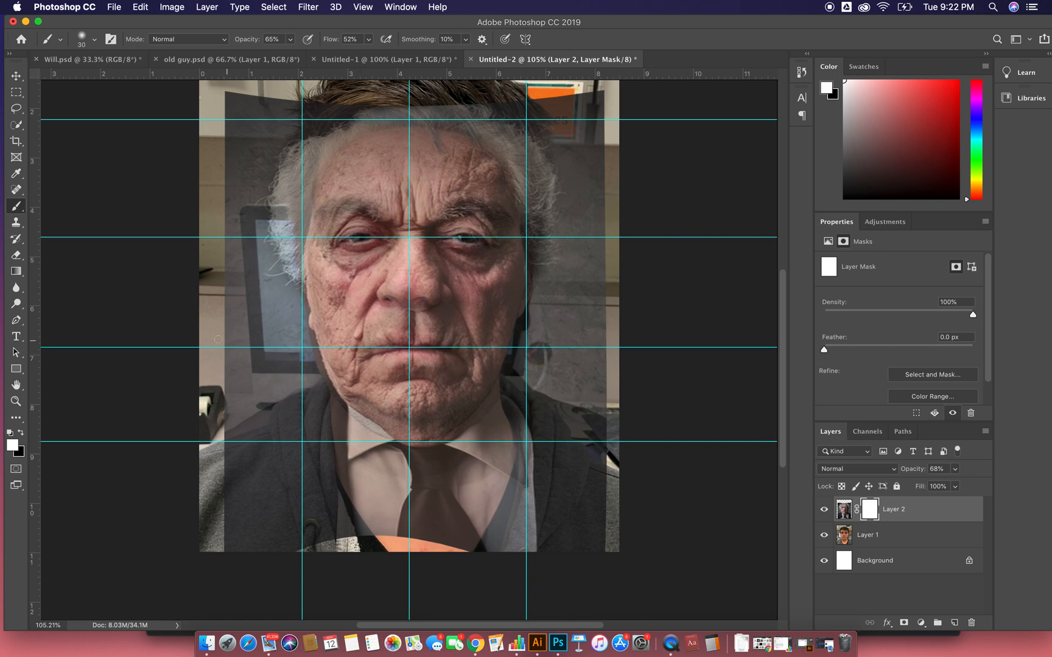
left_click(20, 433)
mouse_move(246, 295)
left_mouse_down()
mouse_move(267, 365)
mouse_move(281, 359)
mouse_move(271, 342)
left_mouse_up()
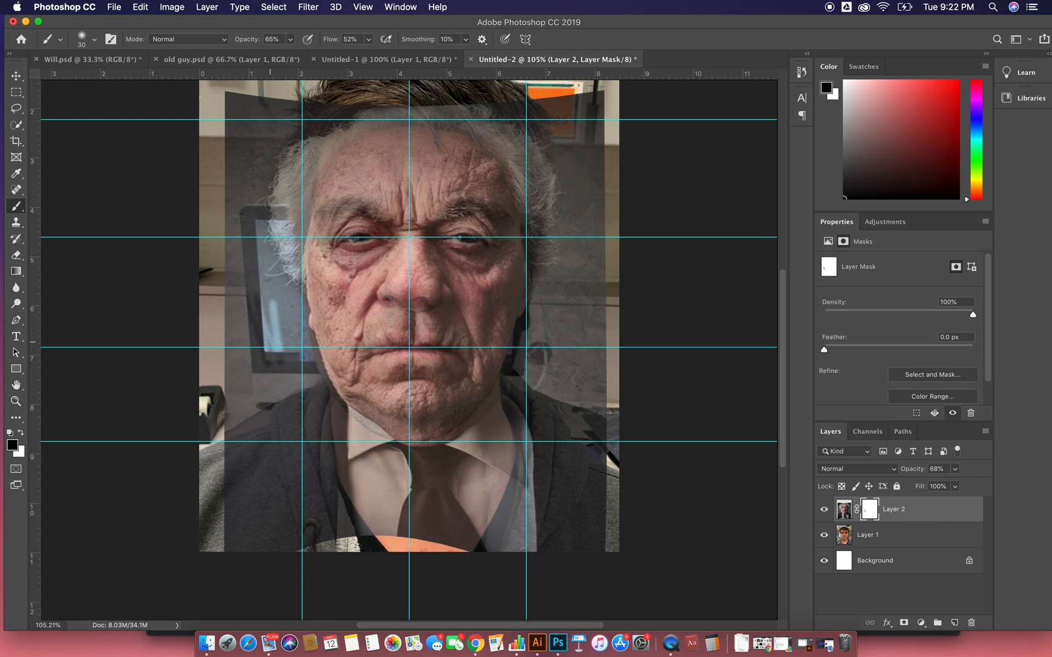
- Set the brush to 100% opacity, 100% flow, 34% smoothing and a size of 100 px
left_click(290, 40)
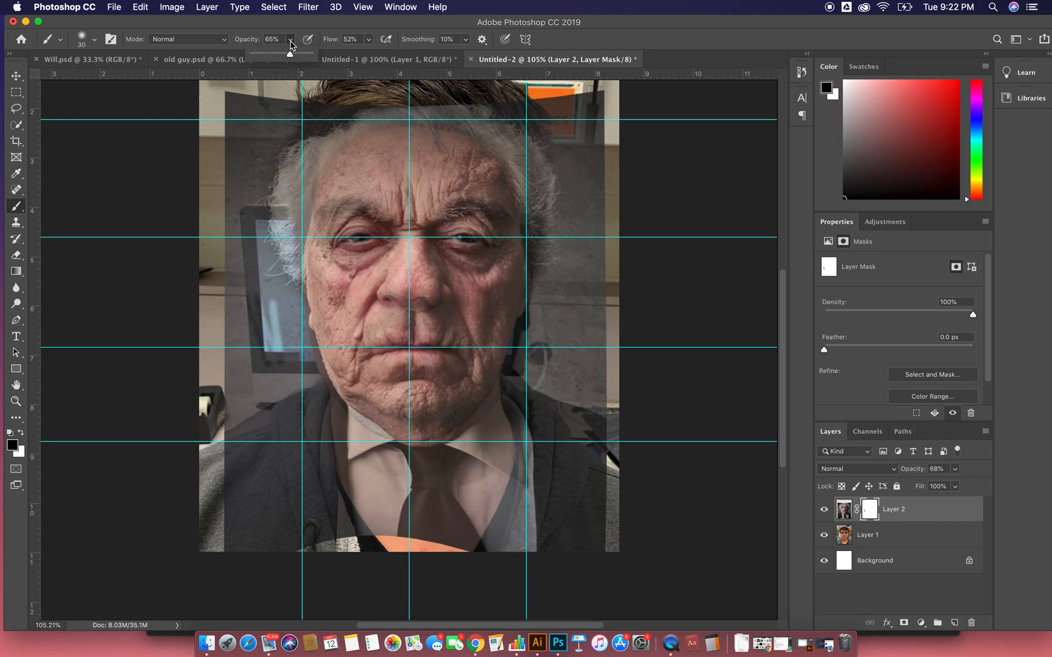
left_click_drag(291, 56, 478, 54)
left_click(368, 41)
left_click(465, 41)
left_click(463, 40)
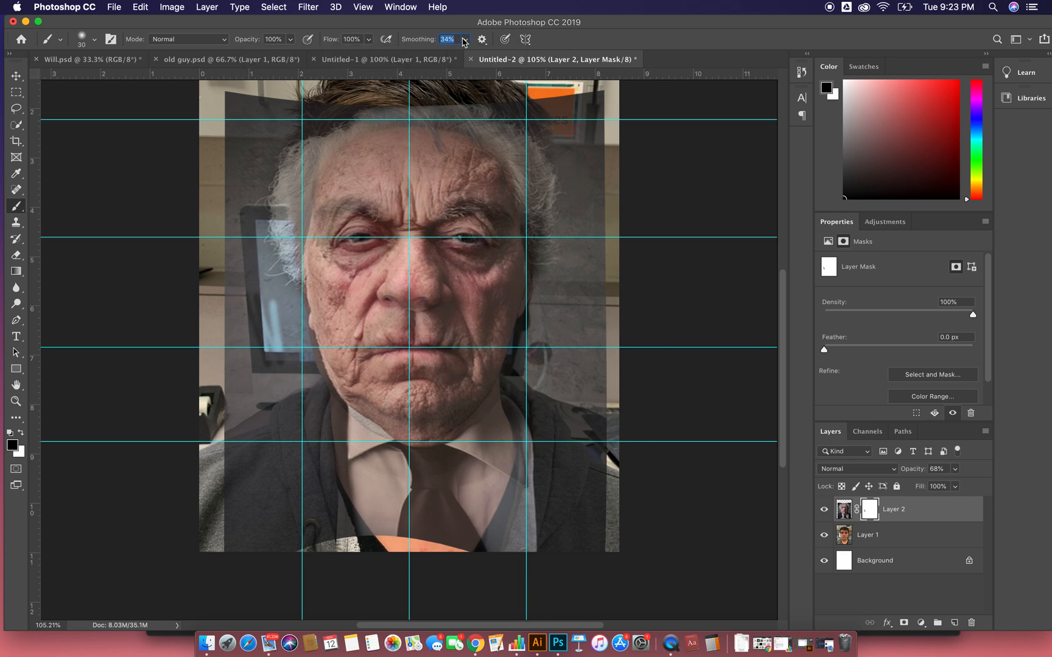
left_click(93, 41)
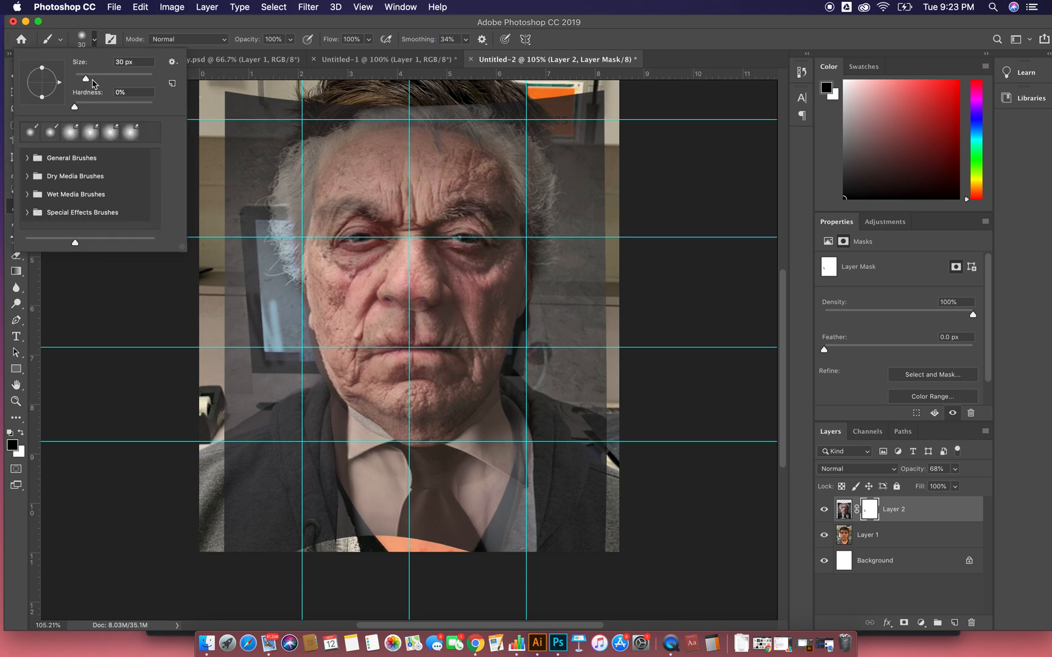
left_click(95, 41)
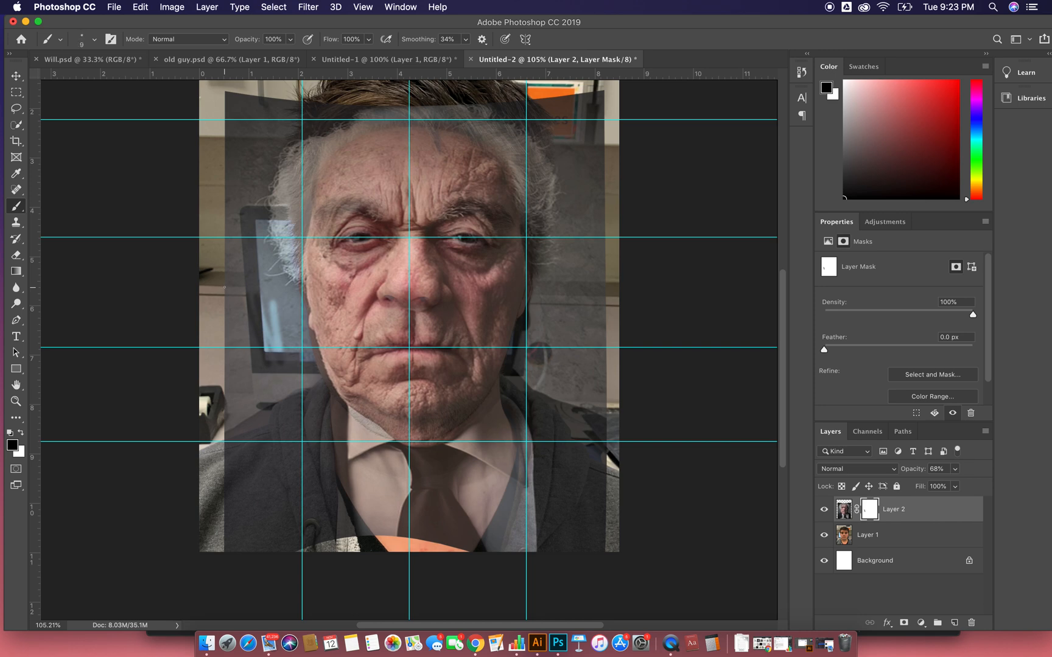
key("bracketright")
key("bracketright")
key("bracketright")
key("bracketright")
key("bracketright")
key("bracketright")
mouse_move(216, 104)
left_mouse_down()
mouse_move(232, 89)
mouse_move(250, 127)
mouse_move(290, 122)
mouse_move(217, 91)
mouse_move(249, 92)
mouse_move(232, 105)
left_mouse_up()
key("backslash")
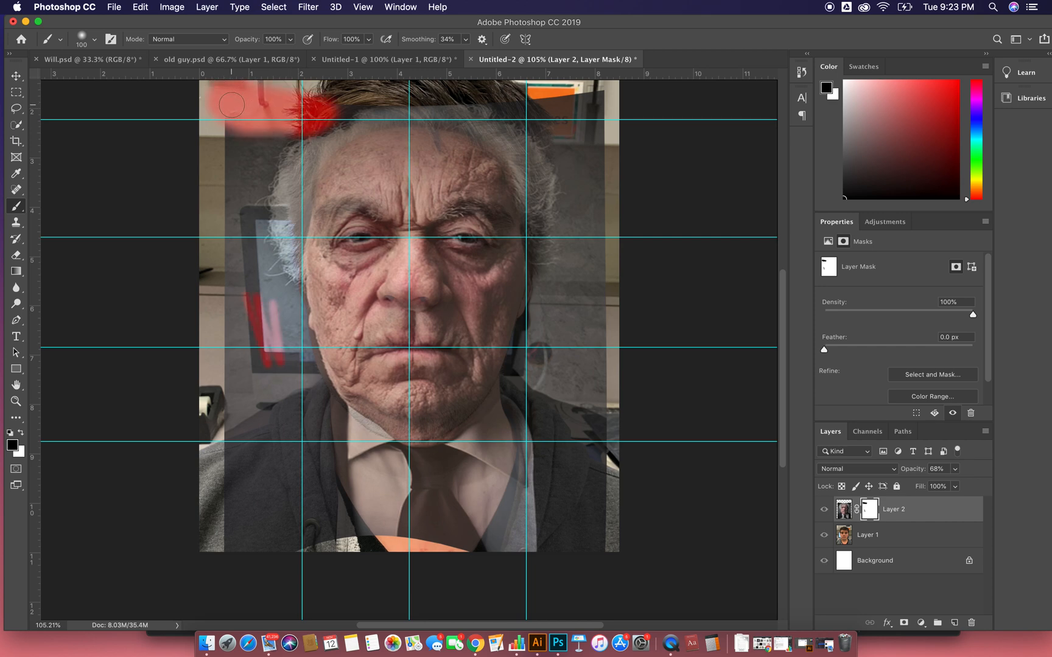
key("super+z")
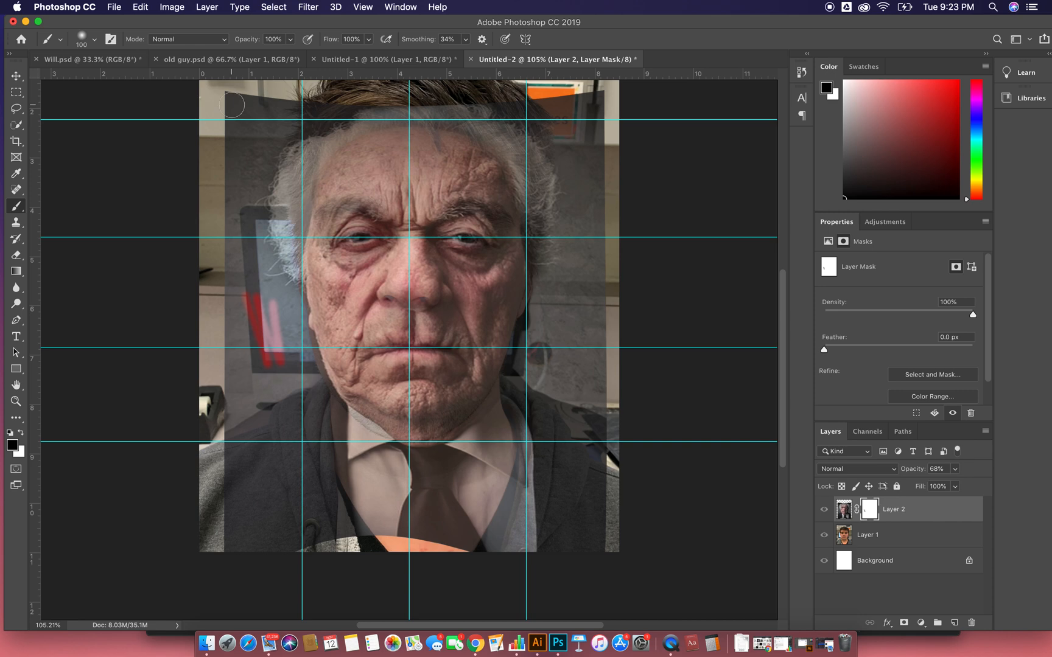
key("super+z")
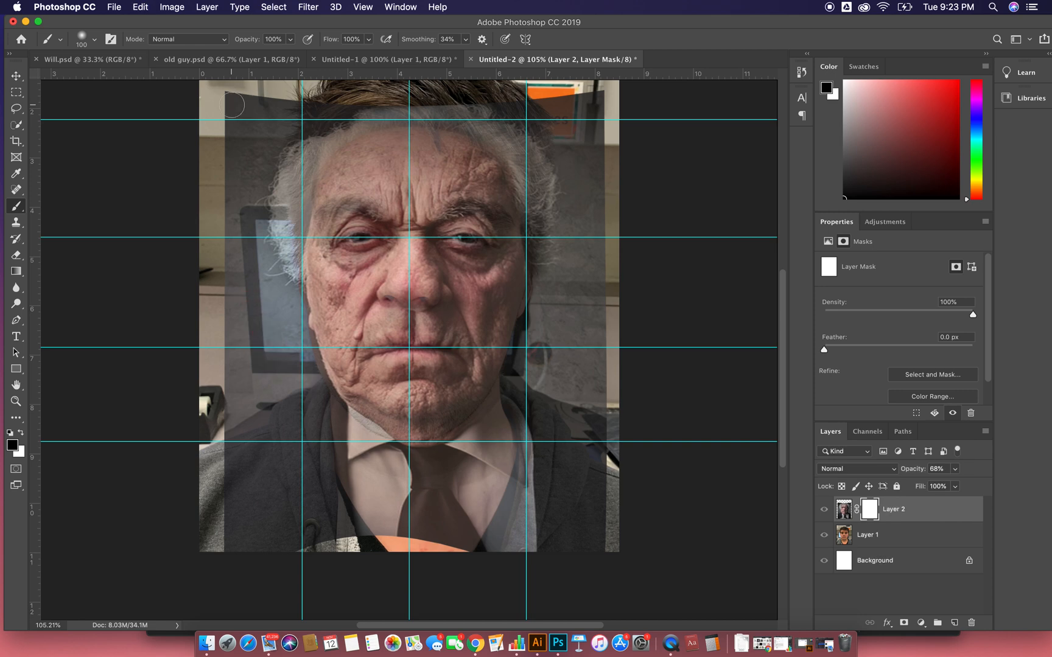
- With the mask overlay off and a 250 px brush, mask out the old man's background, suit and collar around the face
key("bracketright")
key("bracketright")
key("bracketright")
key("bracketright")
key("bracketright")
left_click(232, 121)
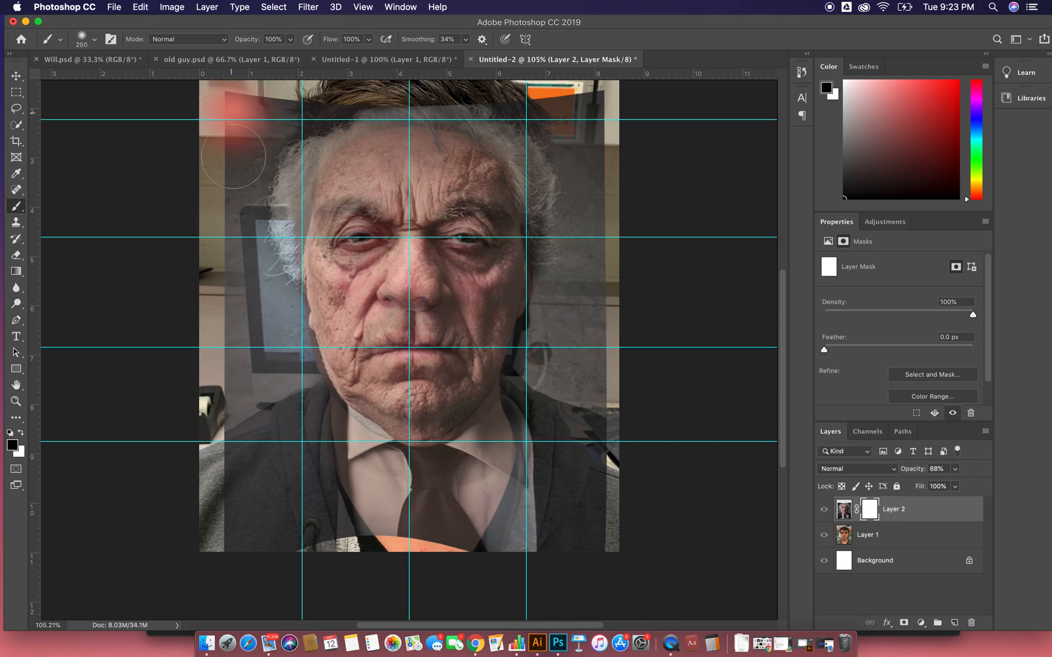
left_click_drag(233, 122, 235, 162)
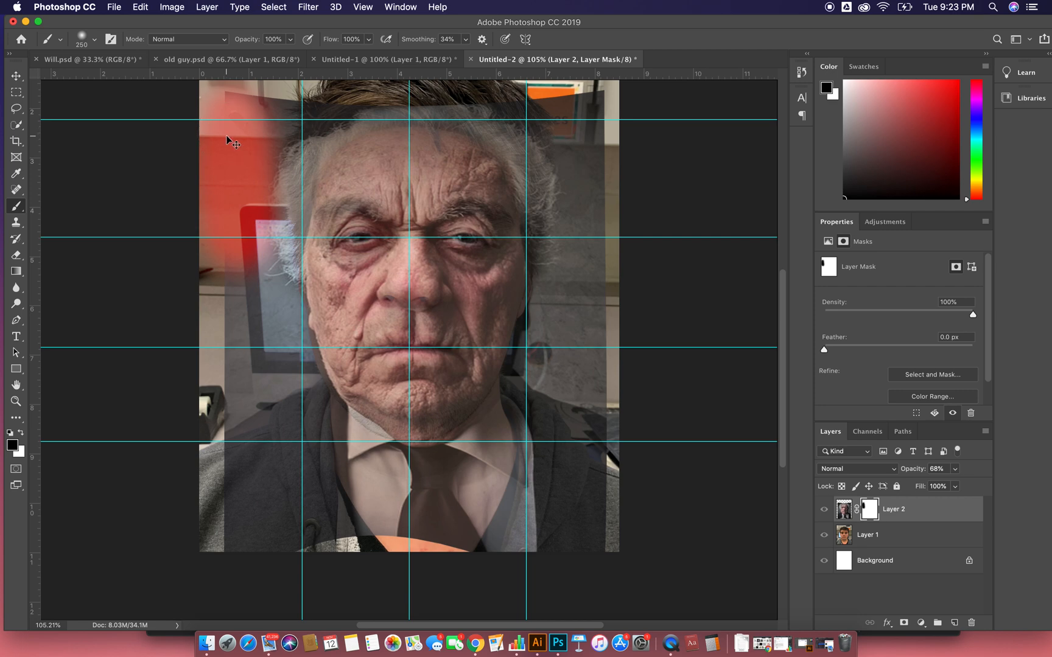
key("backslash")
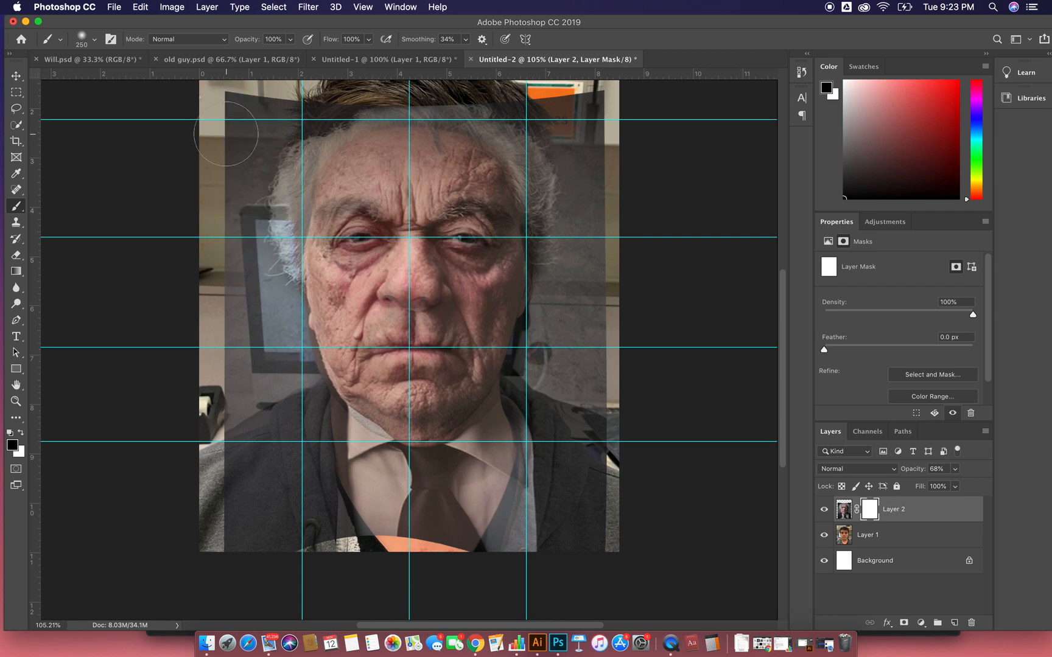
mouse_move(226, 134)
left_mouse_down()
mouse_move(231, 248)
mouse_move(256, 186)
mouse_move(246, 113)
mouse_move(259, 96)
mouse_move(259, 110)
mouse_move(310, 103)
mouse_move(229, 95)
mouse_move(253, 408)
mouse_move(234, 333)
mouse_move(276, 420)
mouse_move(269, 352)
mouse_move(291, 479)
mouse_move(211, 529)
mouse_move(209, 375)
mouse_move(230, 389)
mouse_move(336, 546)
mouse_move(537, 528)
mouse_move(342, 472)
mouse_move(329, 450)
mouse_move(426, 485)
mouse_move(499, 488)
mouse_move(539, 505)
mouse_move(584, 547)
mouse_move(577, 573)
mouse_move(579, 505)
mouse_move(603, 505)
mouse_move(590, 97)
mouse_move(538, 114)
mouse_move(560, 110)
mouse_move(505, 91)
left_mouse_up()
mouse_move(397, 68)
left_mouse_down()
mouse_move(367, 65)
mouse_move(505, 88)
left_mouse_up()
mouse_move(610, 161)
left_mouse_down()
mouse_move(558, 144)
mouse_move(589, 180)
mouse_move(586, 324)
mouse_move(548, 424)
mouse_move(479, 521)
mouse_move(509, 462)
mouse_move(495, 466)
mouse_move(509, 444)
left_mouse_up()
- Reduce the brush to 100 px and mask out the old man's remaining hair and the edges around the face and jaw
key("]")
key("[")
key("[")
key("[")
key("[")
key("[")
key("[")
key("[")
key("[")
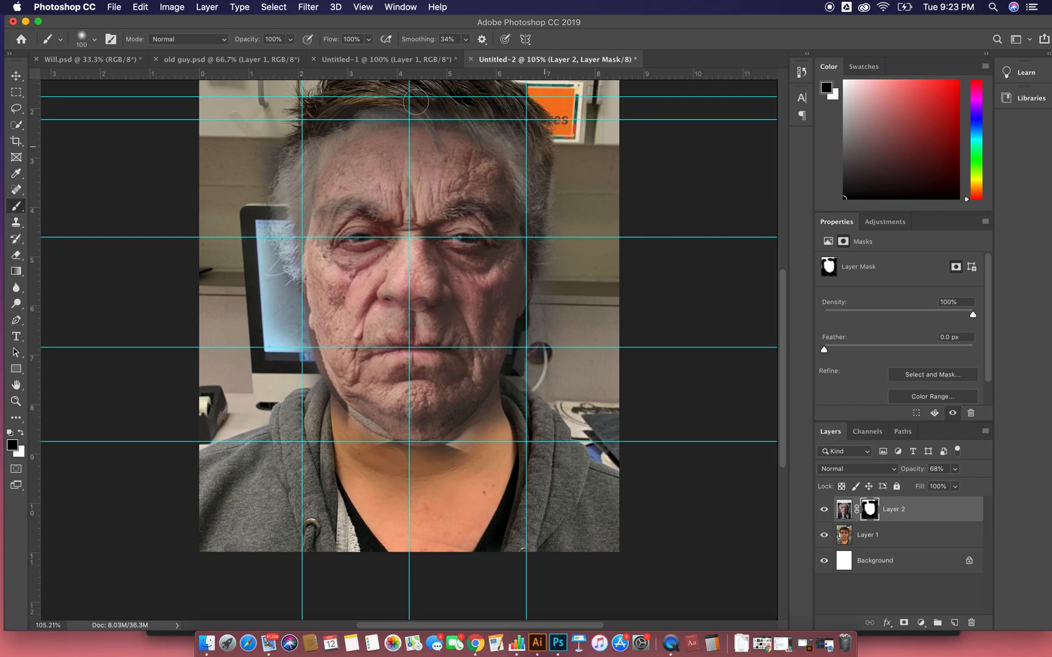
mouse_move(277, 256)
left_mouse_down()
mouse_move(281, 174)
mouse_move(283, 329)
mouse_move(263, 262)
mouse_move(270, 191)
left_mouse_up()
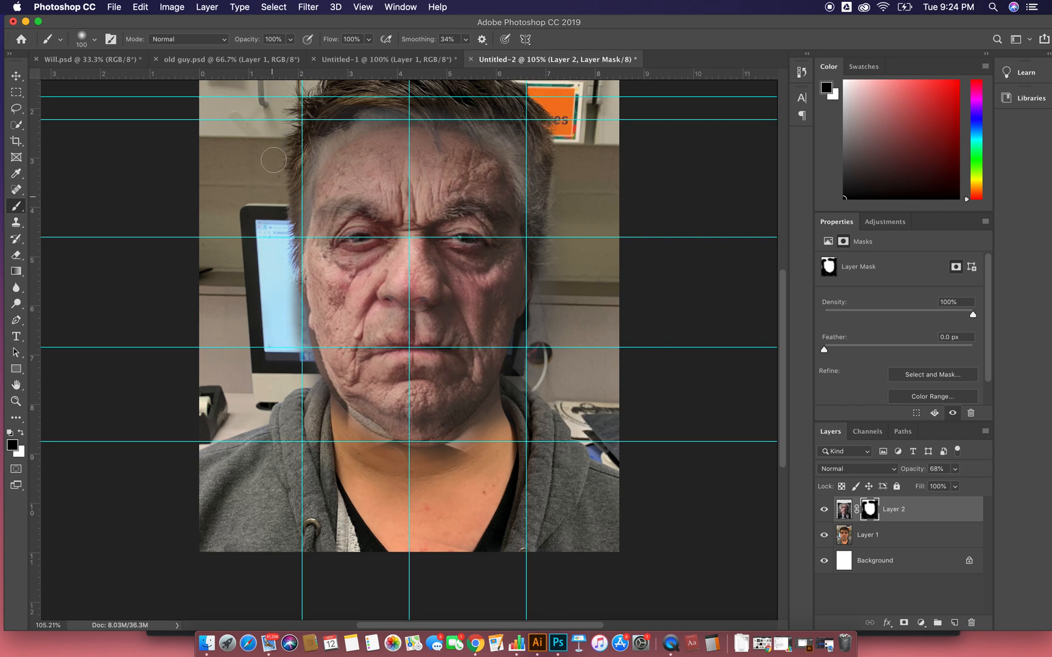
mouse_move(379, 111)
left_mouse_down()
mouse_move(325, 139)
mouse_move(304, 176)
mouse_move(285, 260)
mouse_move(298, 436)
mouse_move(287, 294)
mouse_move(319, 409)
mouse_move(401, 449)
mouse_move(449, 454)
mouse_move(515, 396)
mouse_move(455, 448)
mouse_move(523, 374)
mouse_move(478, 427)
mouse_move(429, 458)
mouse_move(518, 386)
mouse_move(549, 322)
mouse_move(545, 372)
mouse_move(545, 265)
mouse_move(561, 205)
mouse_move(565, 232)
mouse_move(553, 199)
mouse_move(564, 272)
left_mouse_up()
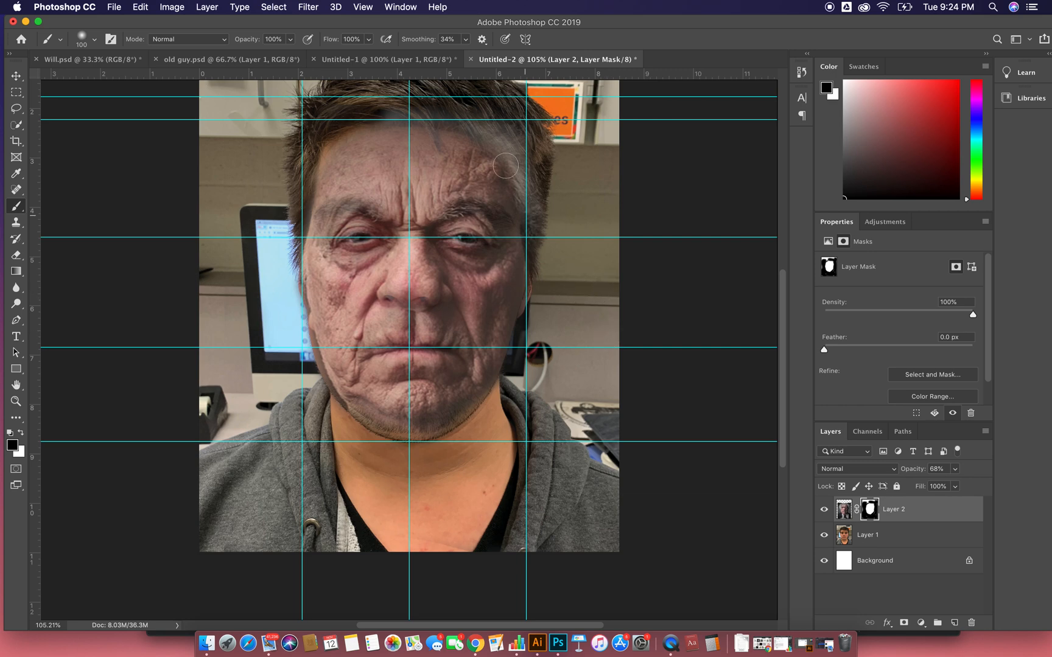
- Mask out the old man's forehead edge, eyes and nose to reveal the young man's features
mouse_move(528, 207)
left_mouse_down()
mouse_move(519, 177)
mouse_move(434, 108)
mouse_move(358, 109)
left_mouse_up()
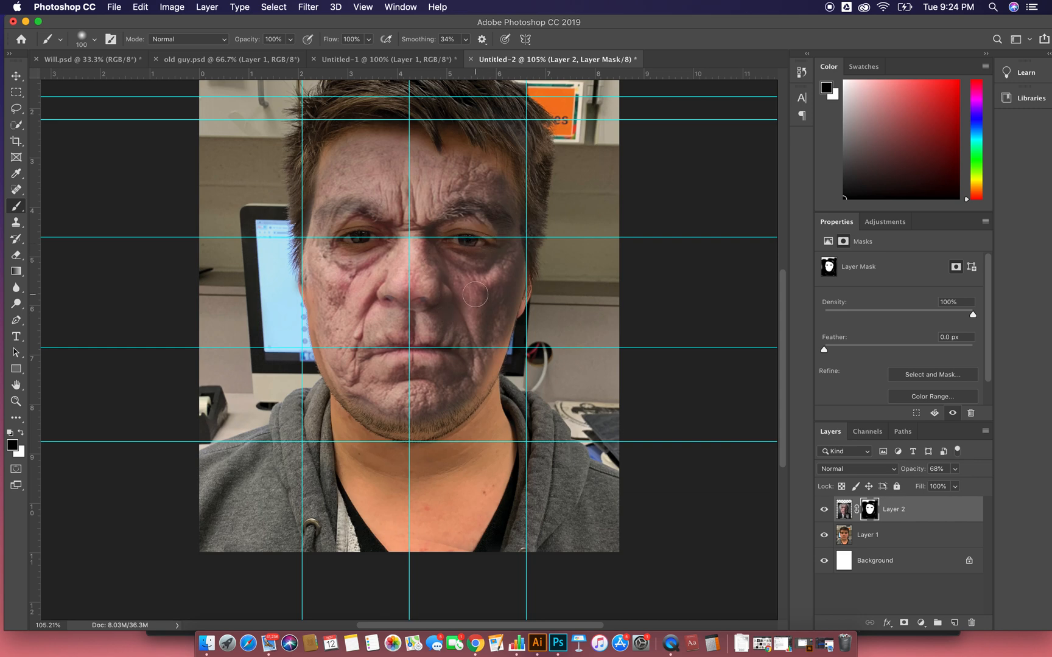
left_click_drag(390, 299, 458, 299)
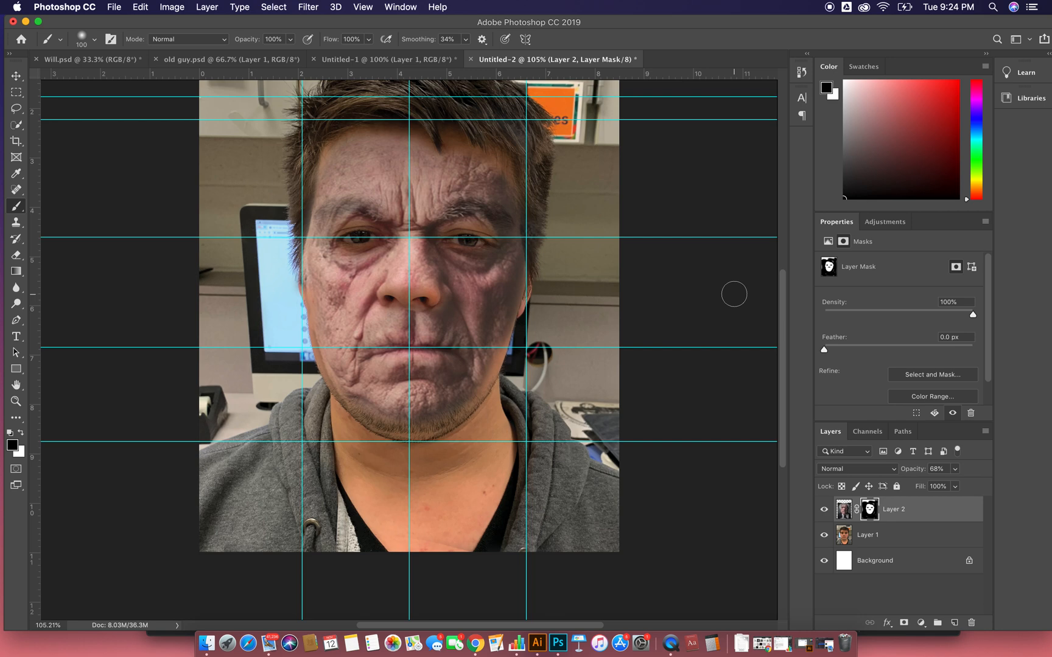
left_click_drag(450, 298, 435, 300)
- Clear all guides from the canvas
key("v")
left_click(310, 7)
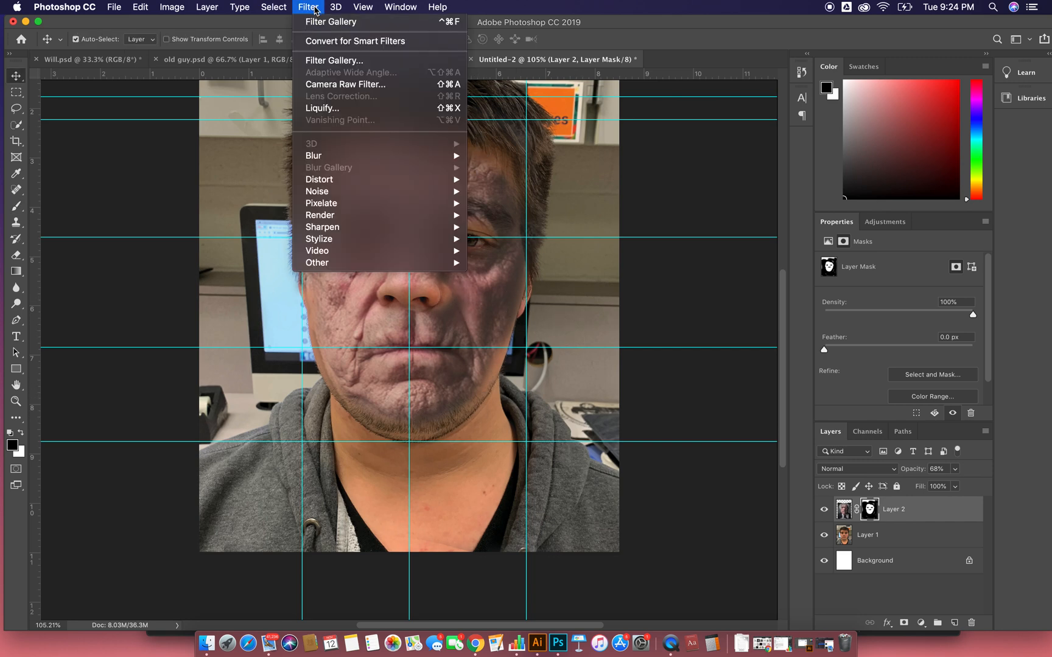
mouse_move(377, 11)
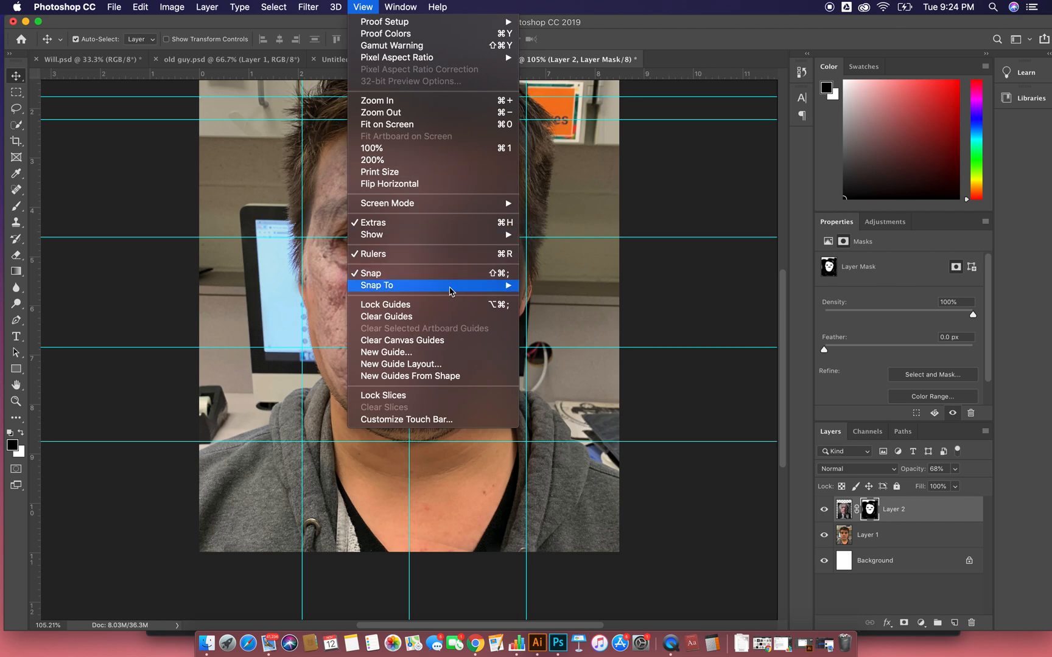
left_click(464, 340)
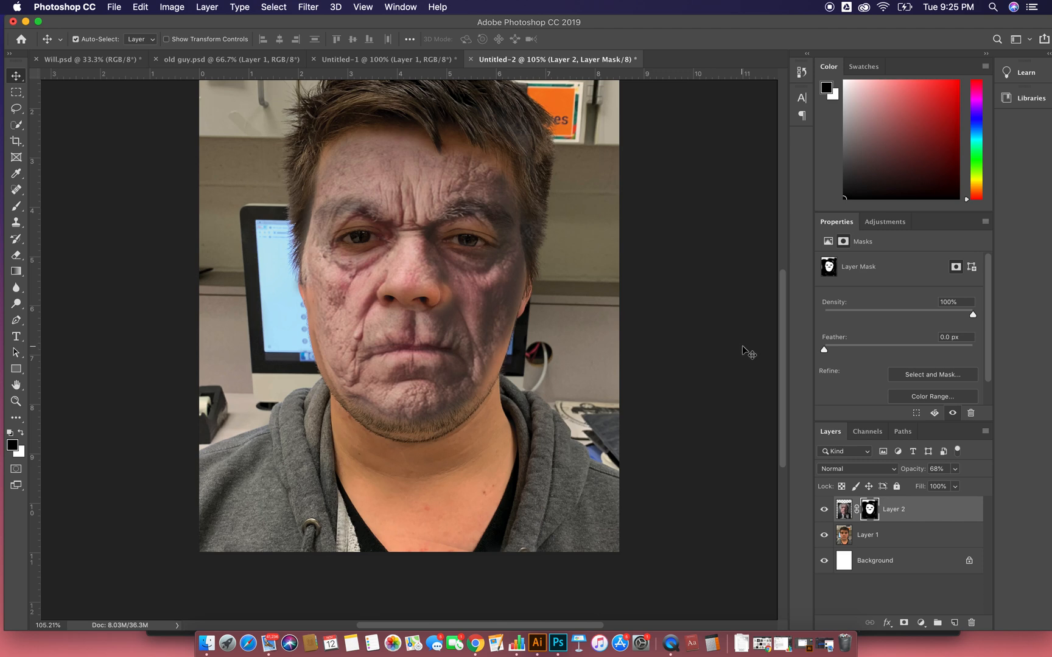
- Mask out the old man's mouth to reveal the young man's lips and lower the old man layer's opacity to 55%
key("b")
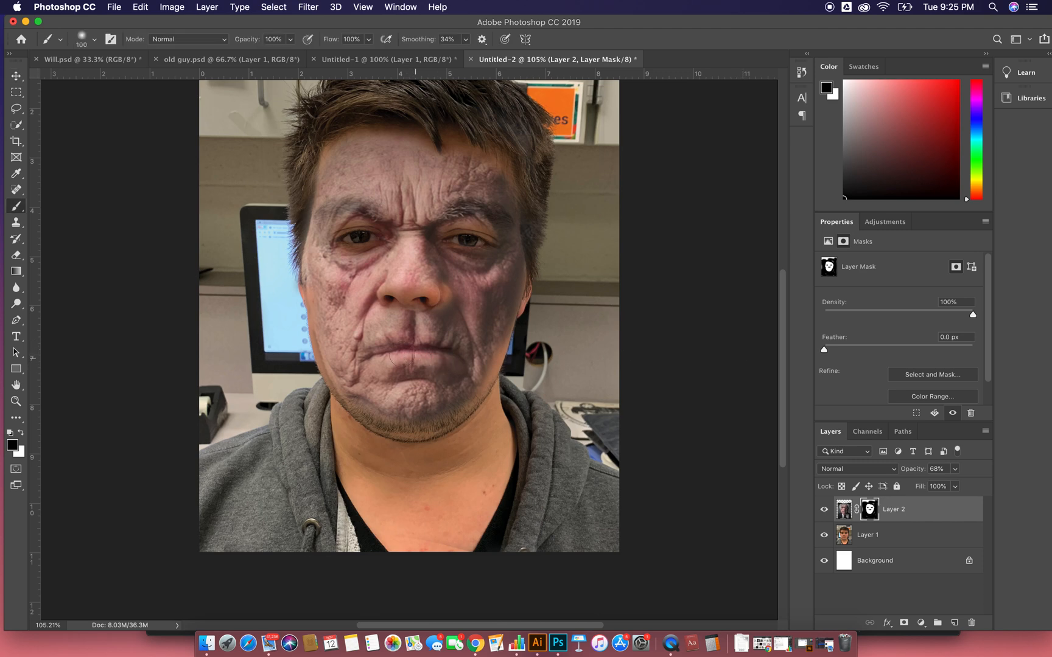
mouse_move(394, 358)
left_mouse_down()
mouse_move(383, 356)
mouse_move(387, 344)
mouse_move(450, 353)
mouse_move(399, 348)
left_mouse_up()
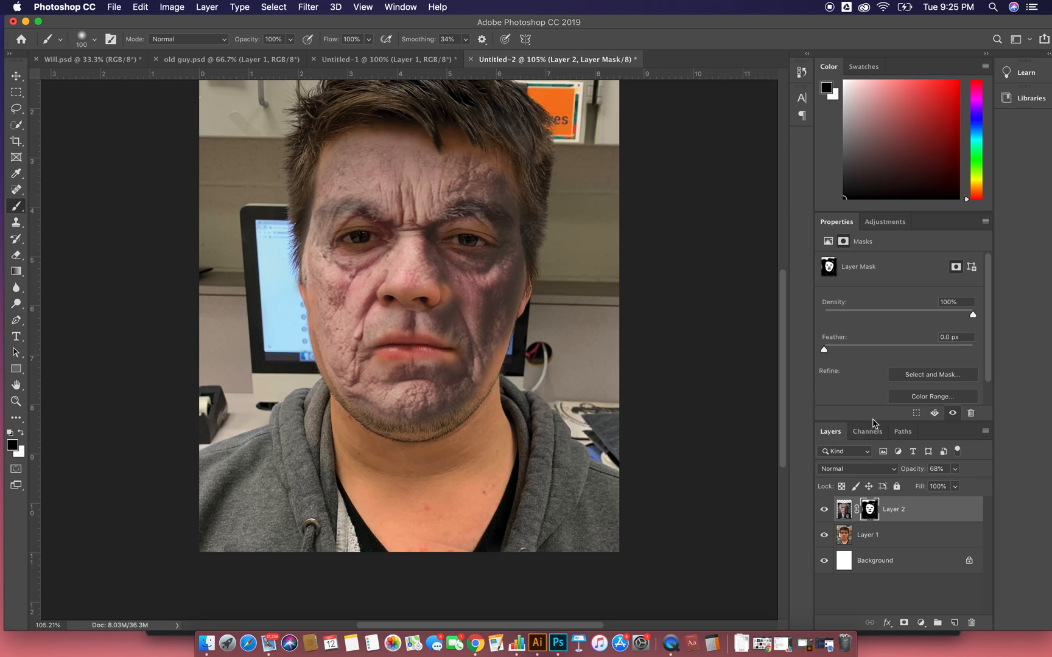
left_click(954, 517)
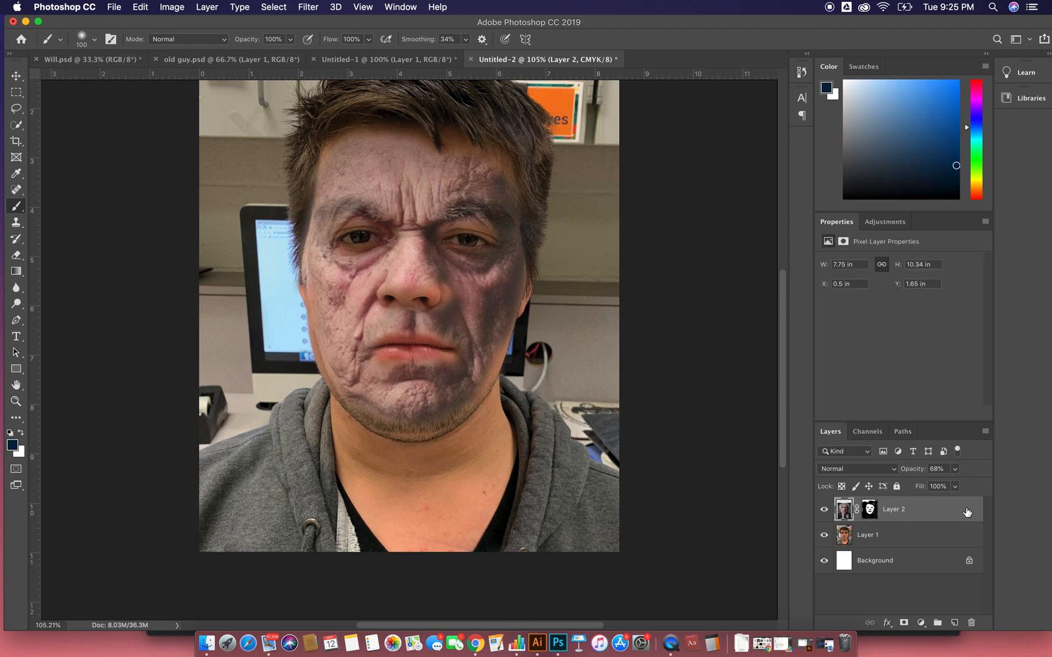
left_click(955, 469)
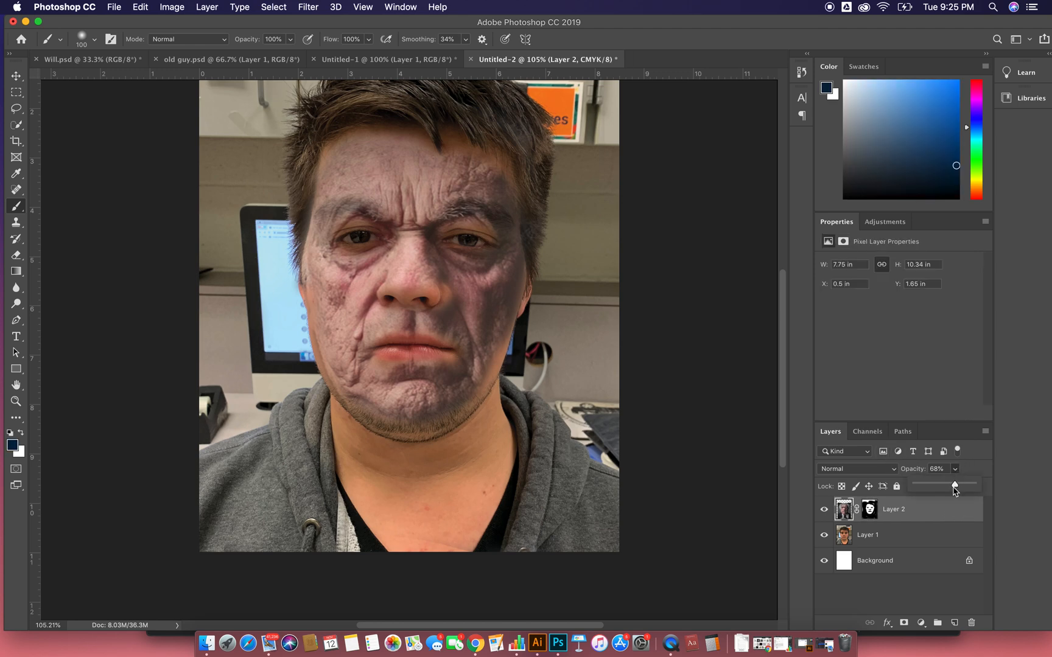
left_click_drag(956, 486, 947, 487)
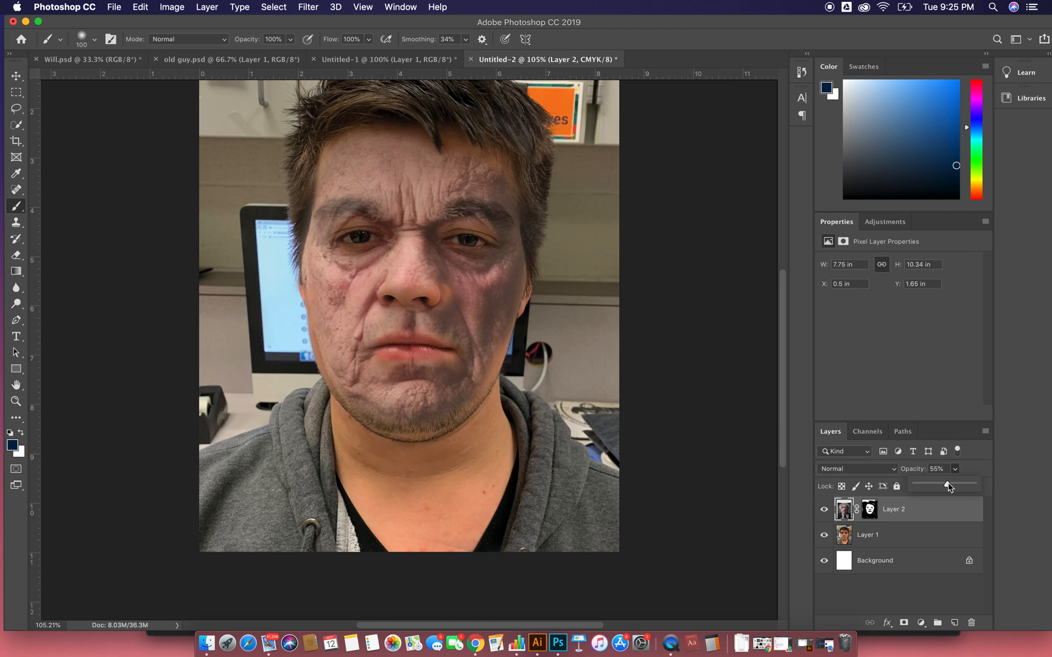
- Reduce the brush to 50 px and paint out the old man's eyebrows on his layer mask
left_click(934, 519)
key("bracketleft")
key("bracketleft")
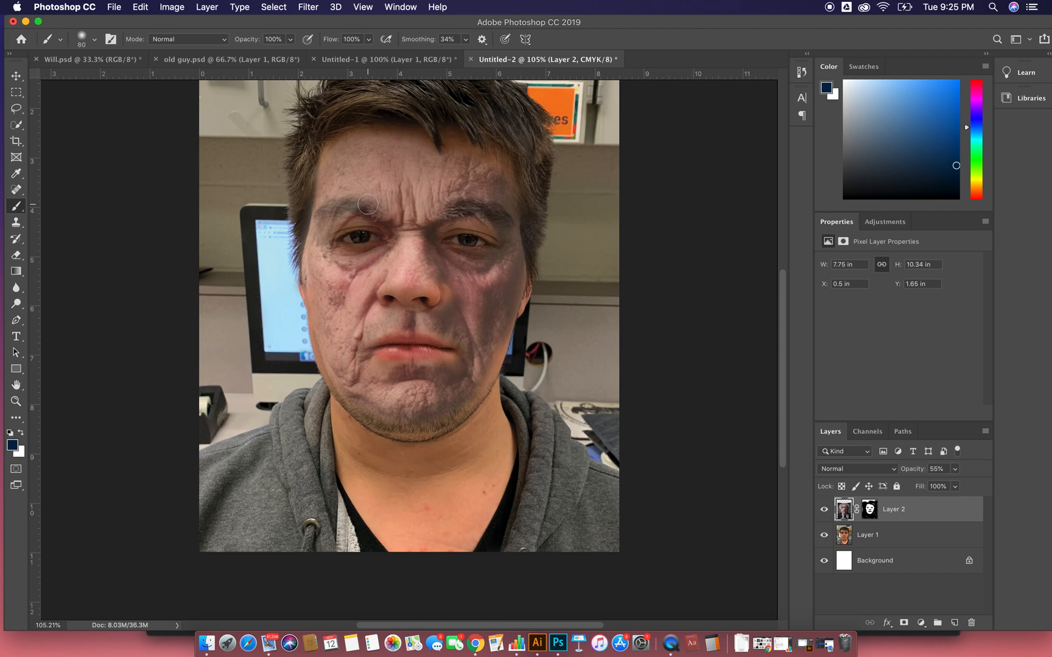
key("bracketleft")
key("bracketleft")
mouse_move(367, 206)
left_mouse_down()
mouse_move(353, 205)
mouse_move(365, 206)
left_mouse_up()
key("super+z")
left_click(870, 510)
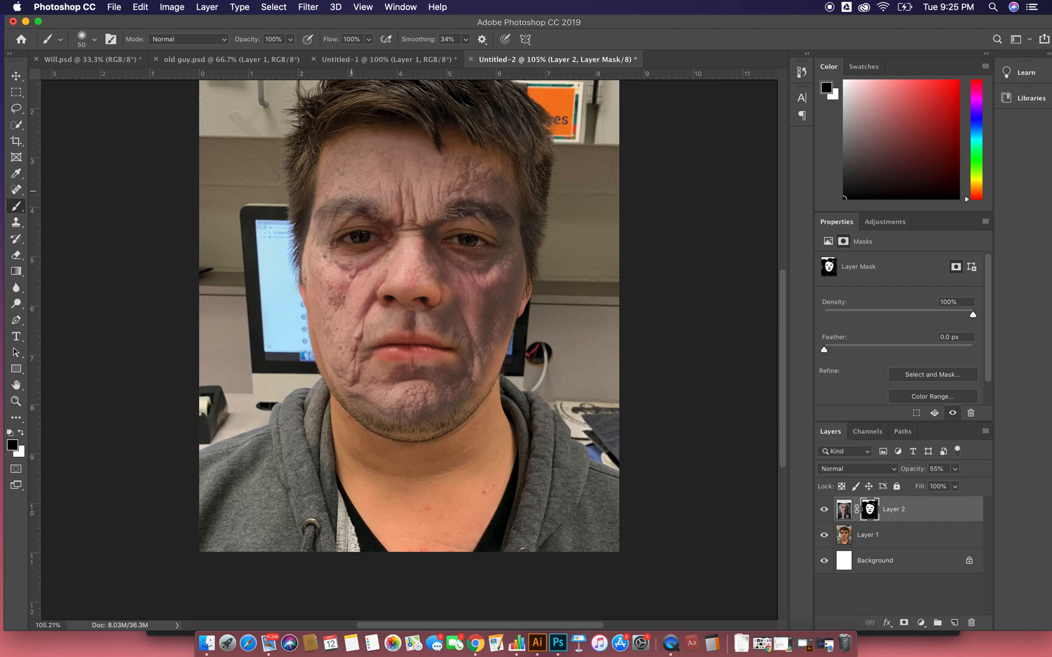
left_click_drag(356, 206, 324, 210)
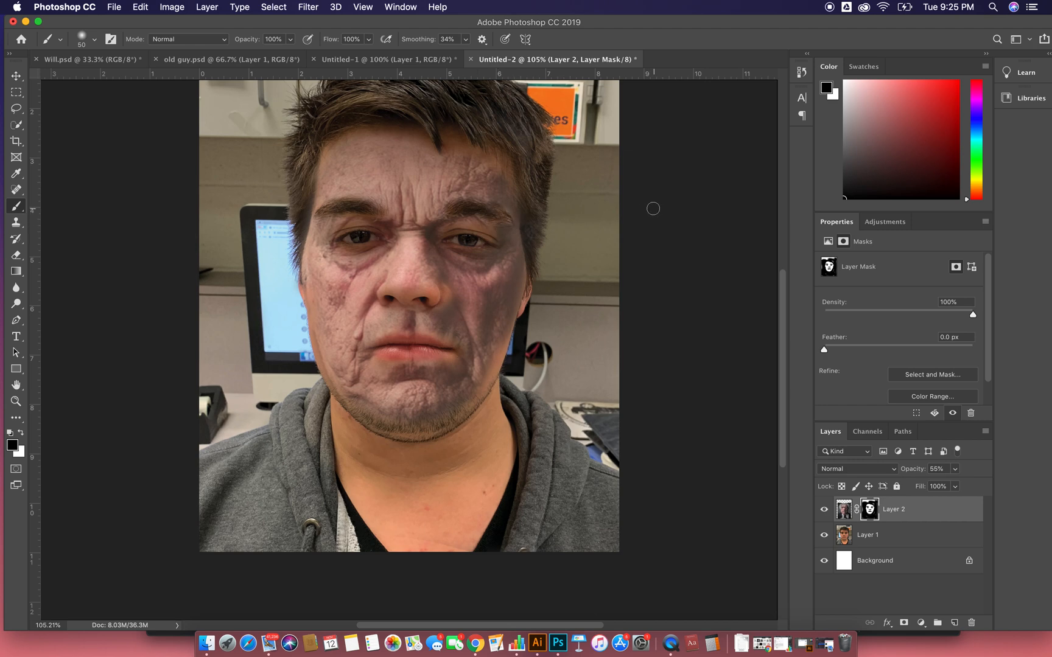
- Preview other blend modes on the old man layer and keep it at Normal
left_click(955, 470)
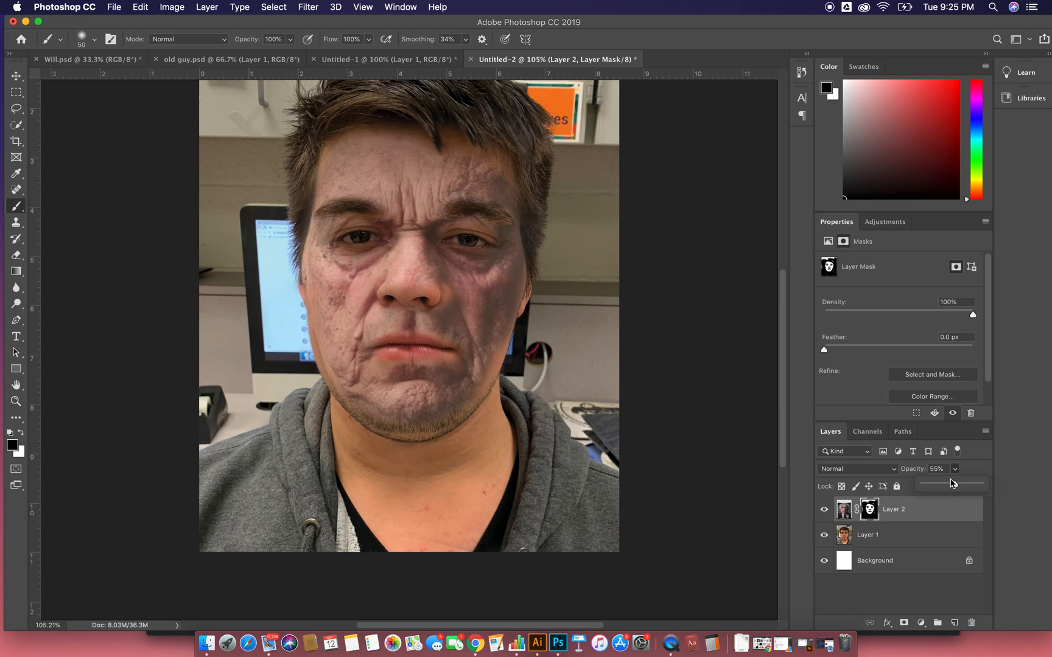
left_click(858, 468)
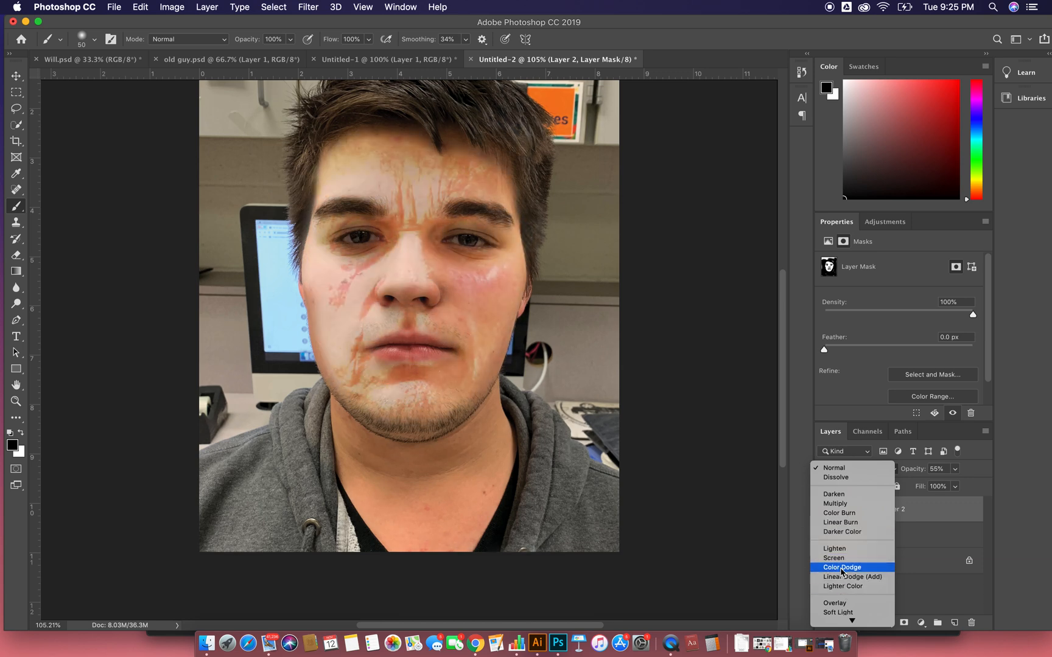
scroll(842, 576, "down", 3)
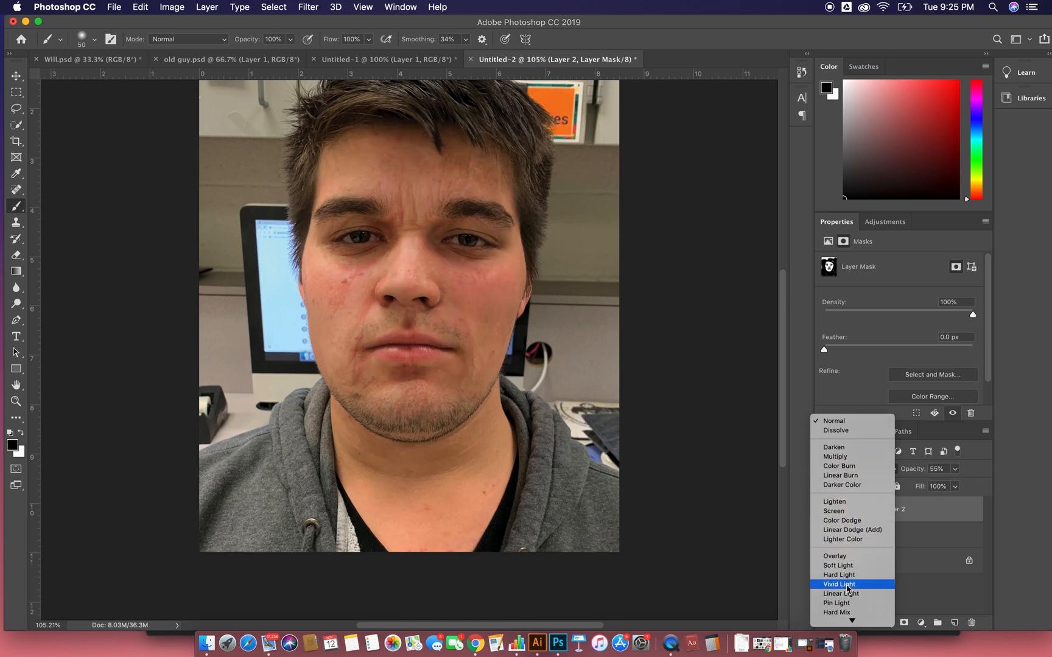
scroll(845, 601, "down", 3)
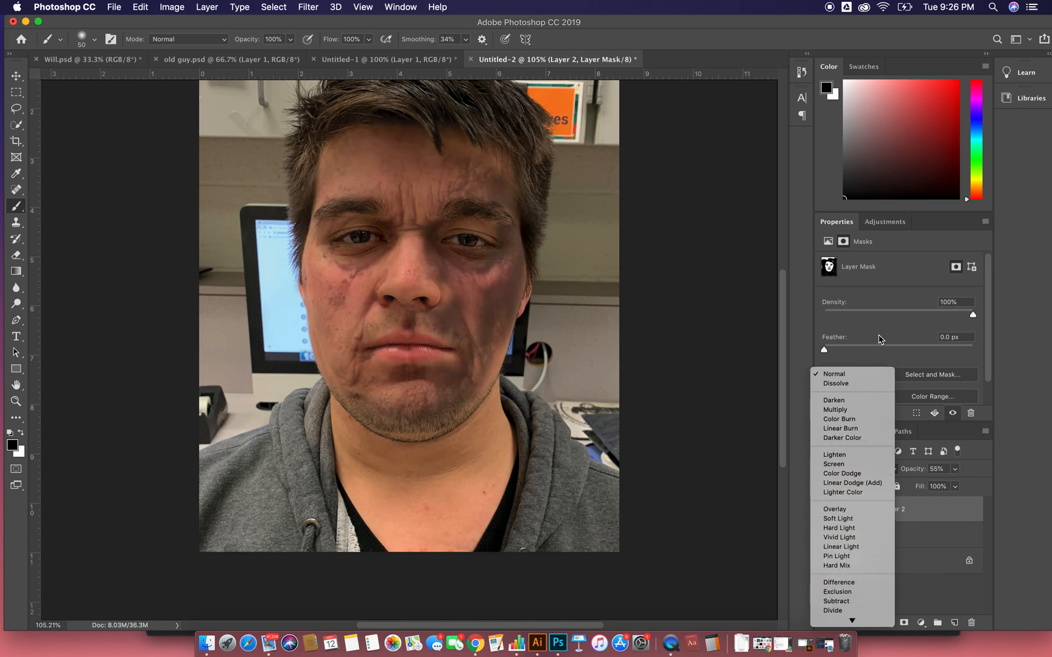
left_click(838, 376)
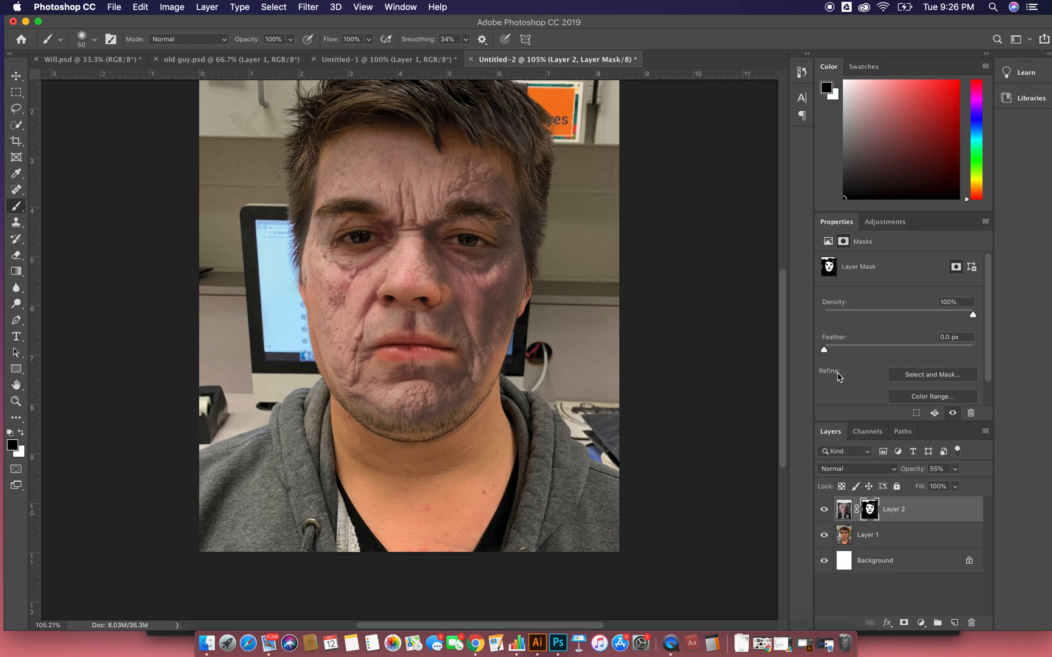
- Set the layer filter to Mode and lower the old man layer's opacity to 50%
left_click(867, 453)
left_click(846, 480)
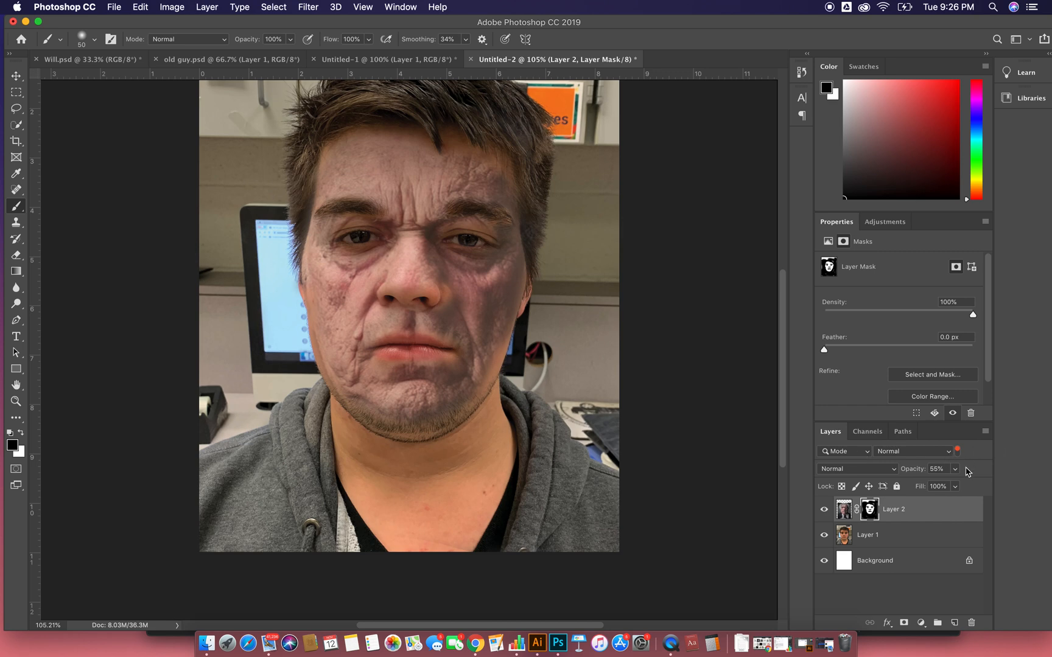
left_click(954, 509)
left_click(956, 470)
left_click_drag(954, 486, 949, 487)
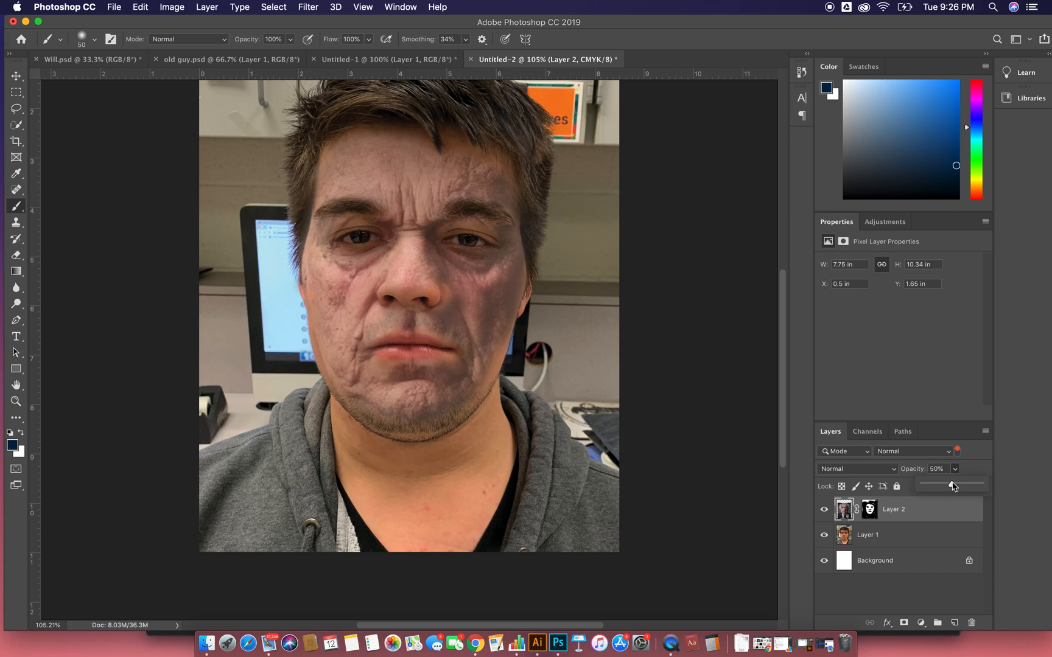
left_click(954, 519)
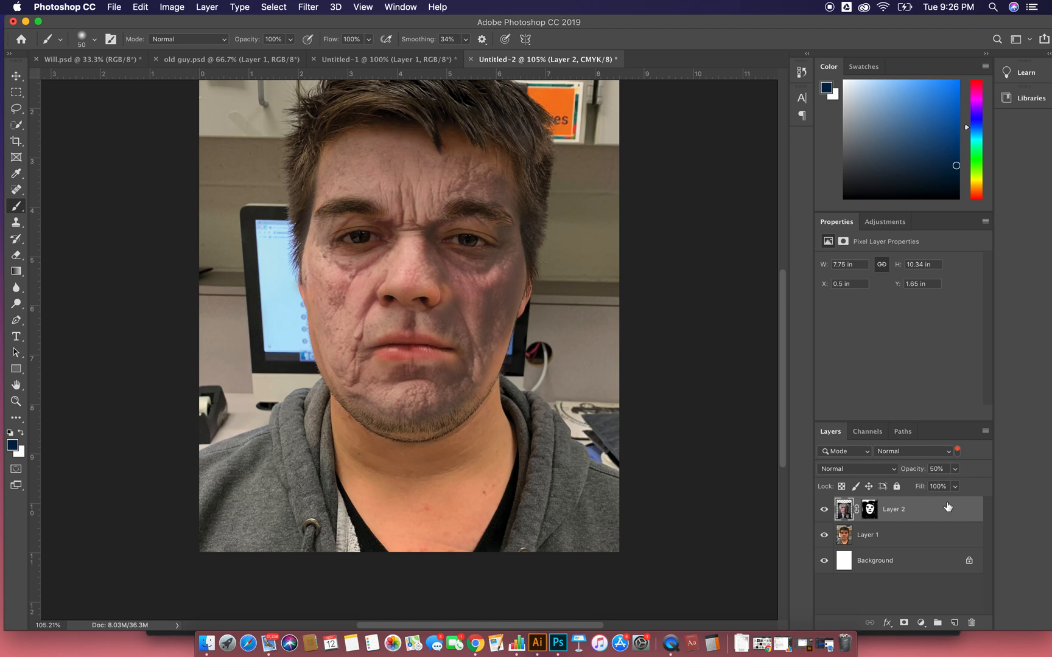
- Add a Color Balance adjustment with cyan-red at -17 and magenta-green at +1, clipped to the old man layer
left_click(921, 623)
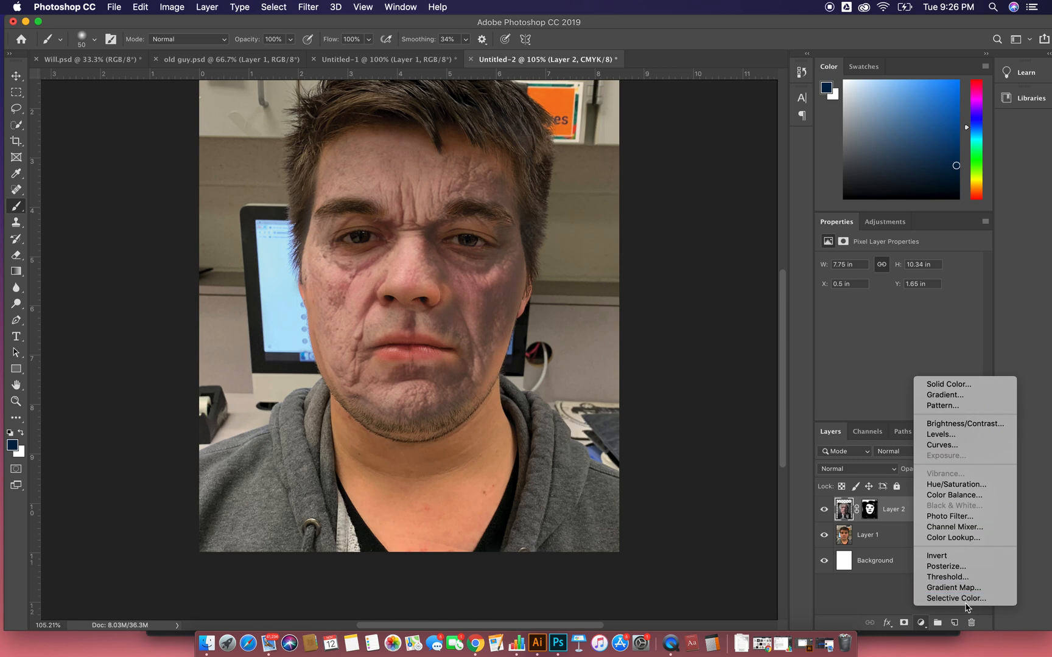
left_click(953, 495)
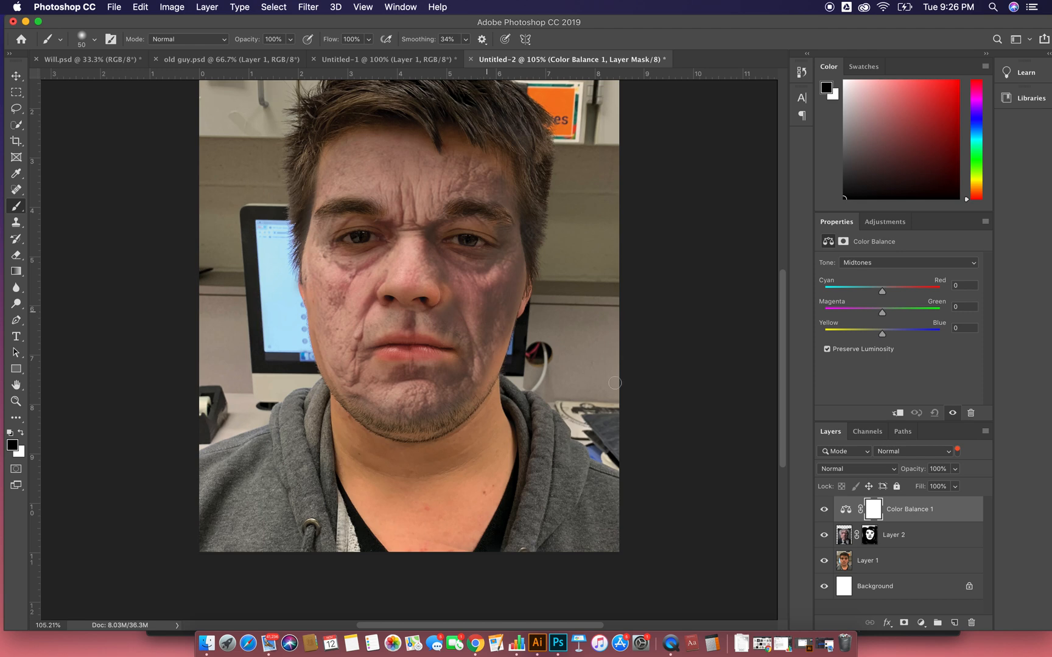
left_click_drag(883, 291, 874, 315)
left_click(948, 517)
left_click(867, 560)
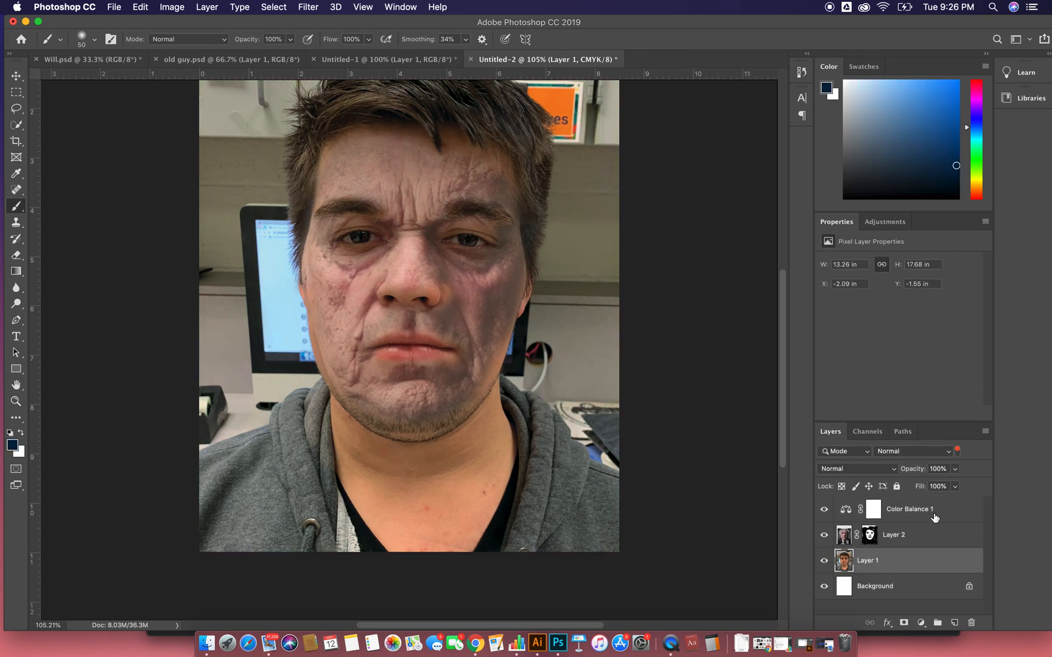
right_click(954, 510)
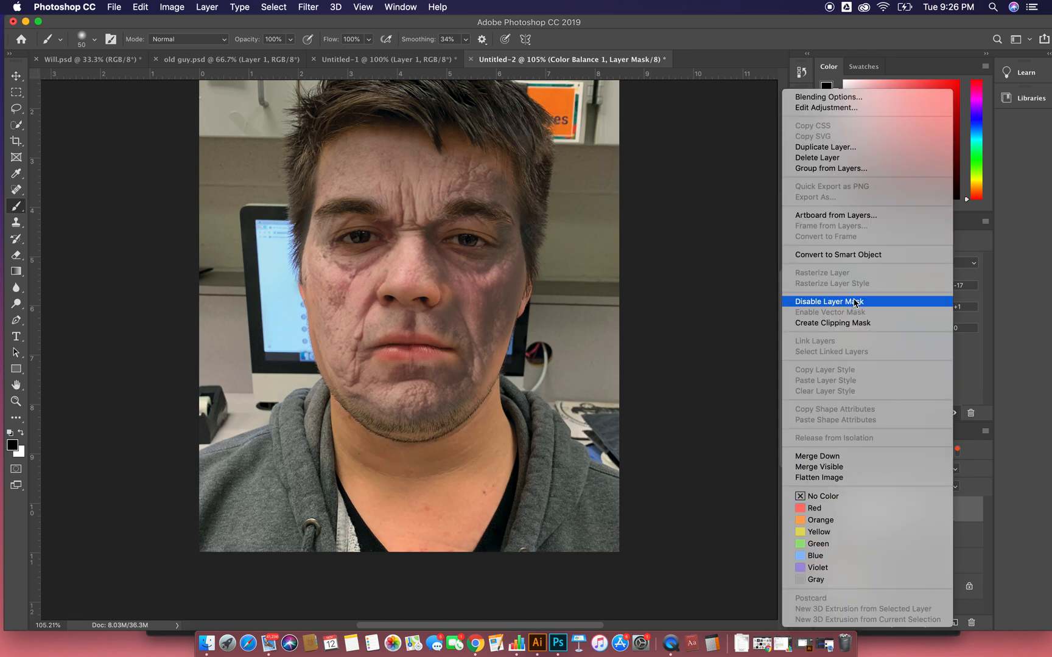
left_click(855, 323)
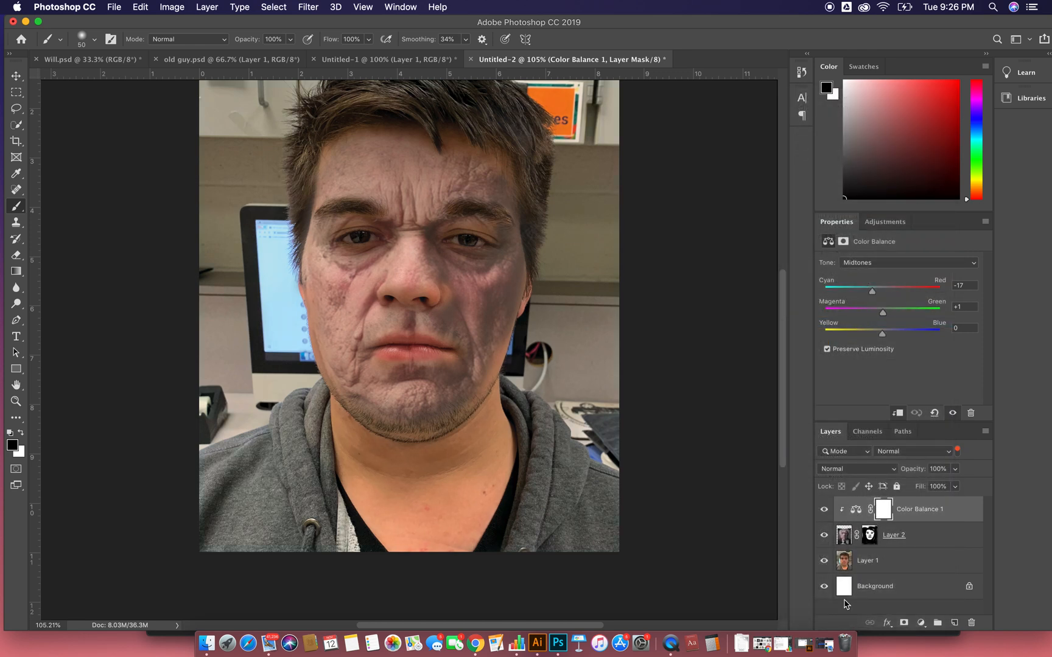
- Shift the clipped Color Balance midtones further toward cyan and compare the face with and without the adjustment
left_click(824, 511)
left_click(824, 510)
mouse_move(871, 291)
left_mouse_down()
mouse_move(848, 296)
mouse_move(859, 299)
left_mouse_up()
left_click(824, 511)
left_click(824, 511)
left_click(824, 512)
left_click(824, 511)
left_click(824, 511)
left_click(824, 512)
- Shift the Color Balance midtones toward green and yellow and compare the result by toggling layer visibility
mouse_move(886, 317)
left_mouse_down()
mouse_move(924, 317)
mouse_move(871, 317)
mouse_move(896, 319)
left_mouse_up()
left_click_drag(874, 335, 867, 335)
left_click(823, 510)
left_click(824, 510)
left_click_drag(974, 515, 966, 507)
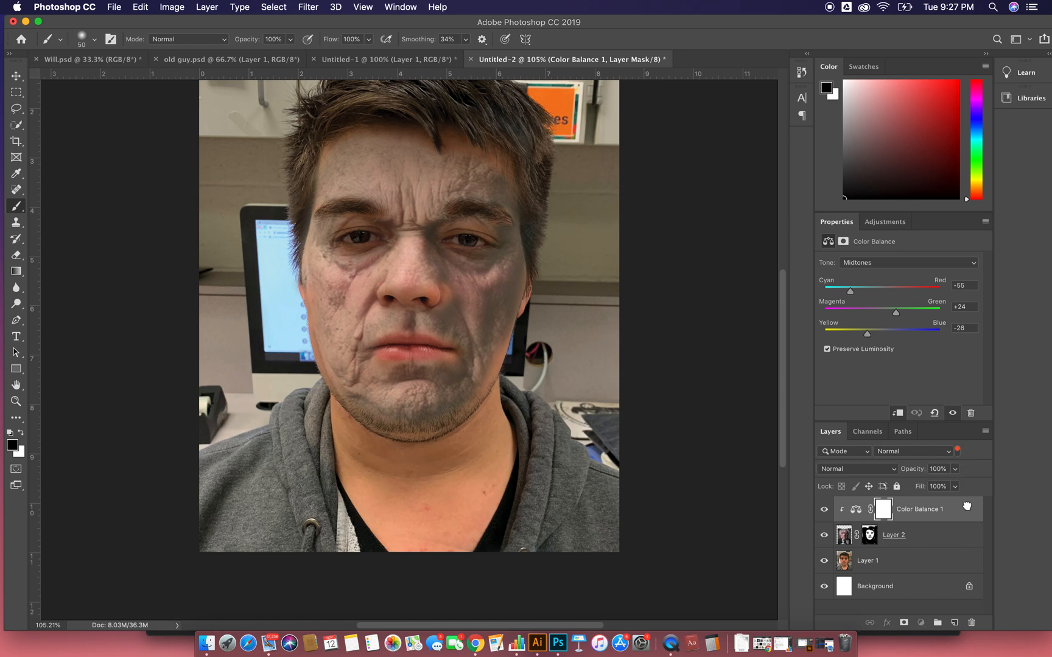
left_click(824, 561)
left_click(825, 561)
left_click(825, 561)
left_click(825, 561)
- Target the old man layer's mask and set a 200 px brush with 38% opacity and 46% flow
left_click(920, 543)
left_click(871, 535)
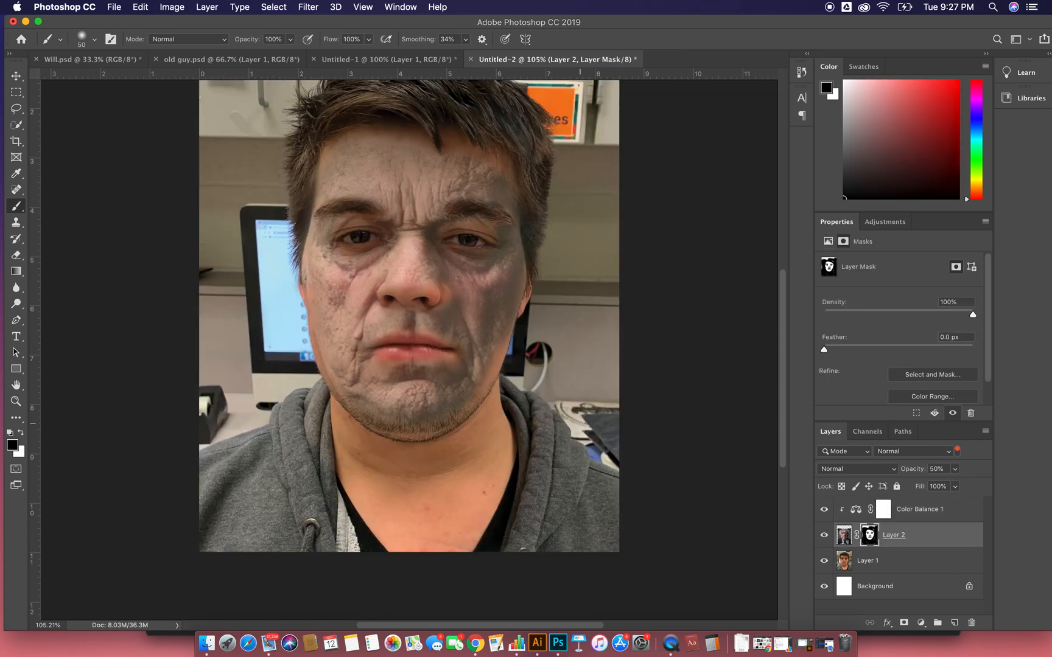
key("bracketright")
key("bracketright")
key("bracketright")
key("bracketright")
key("bracketright")
key("bracketright")
key("bracketright")
key("bracketright")
left_click(291, 39)
left_click_drag(291, 55, 263, 54)
left_click(369, 39)
left_click_drag(369, 55, 342, 58)
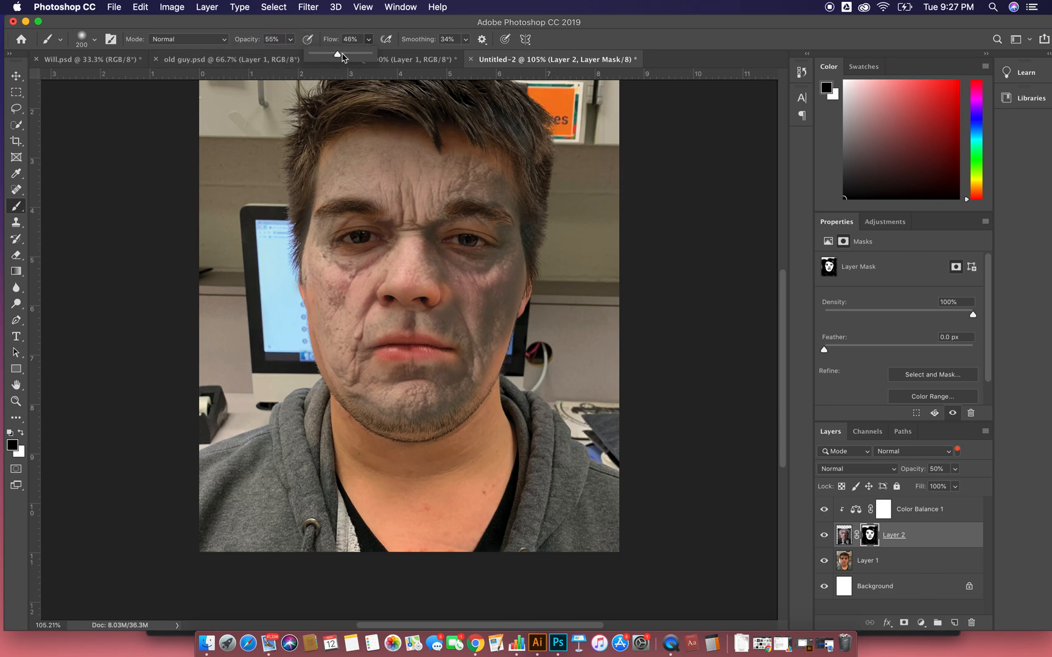
left_click(374, 41)
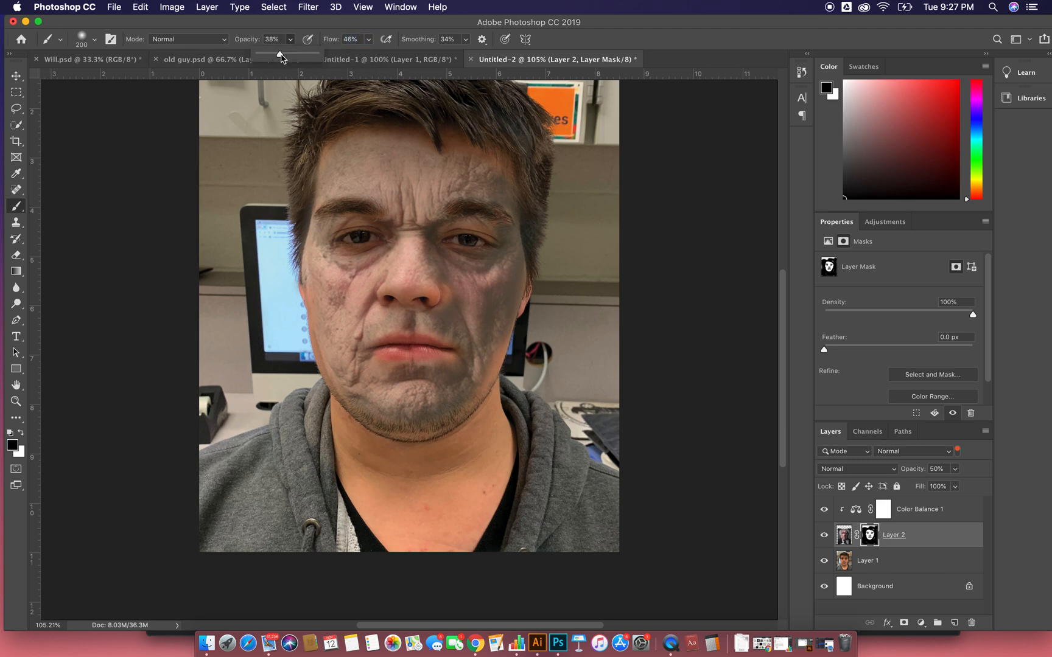
left_click(292, 41)
- Softly fade the old man's skin over the cheek on the layer mask and switch to a white 50 px brush
mouse_move(519, 291)
left_mouse_down()
mouse_move(509, 354)
mouse_move(515, 321)
mouse_move(491, 303)
left_mouse_up()
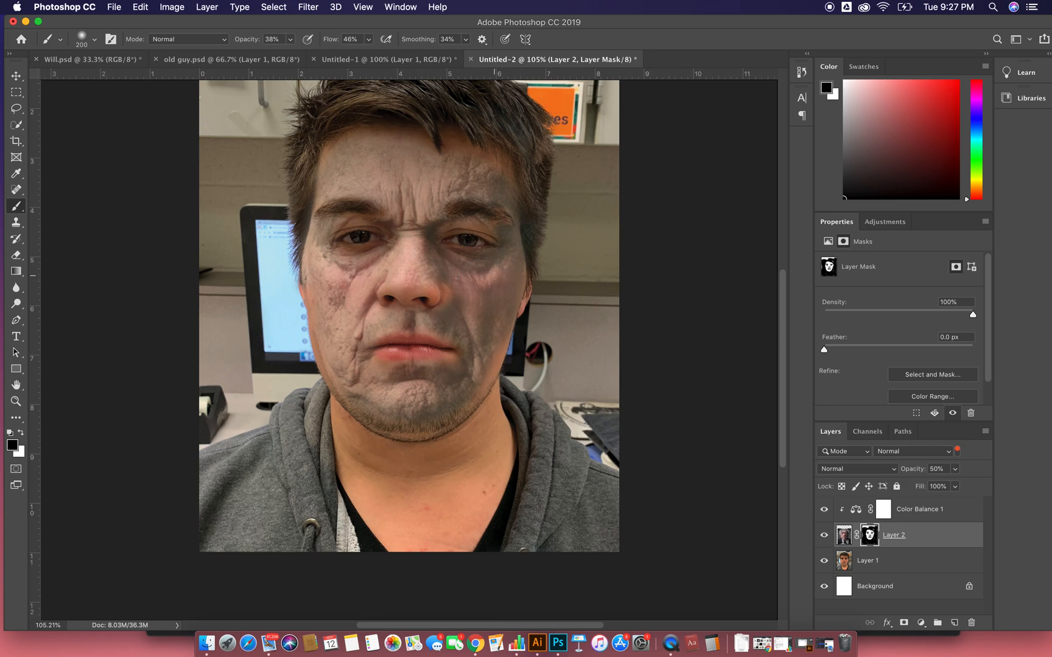
scroll(494, 297, "up", 1)
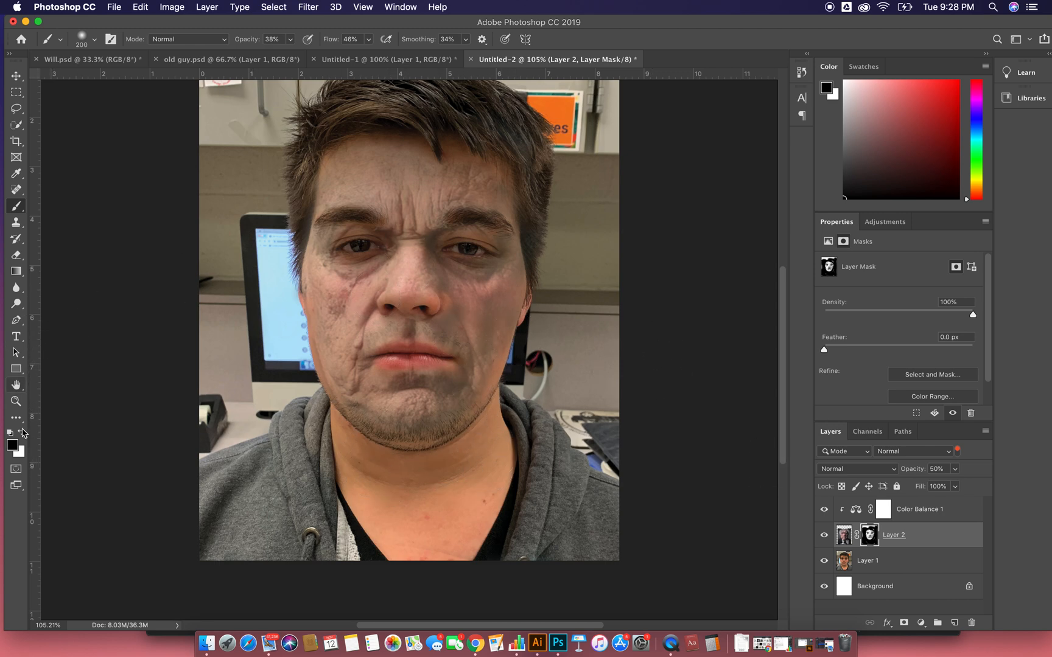
left_click(20, 433)
key("bracketleft")
key("bracketleft")
key("bracketleft")
key("bracketleft")
key("bracketleft")
key("bracketleft")
key("bracketleft")
key("bracketleft")
key("bracketleft")
key("bracketleft")
key("bracketleft")
key("bracketleft")
key("bracketleft")
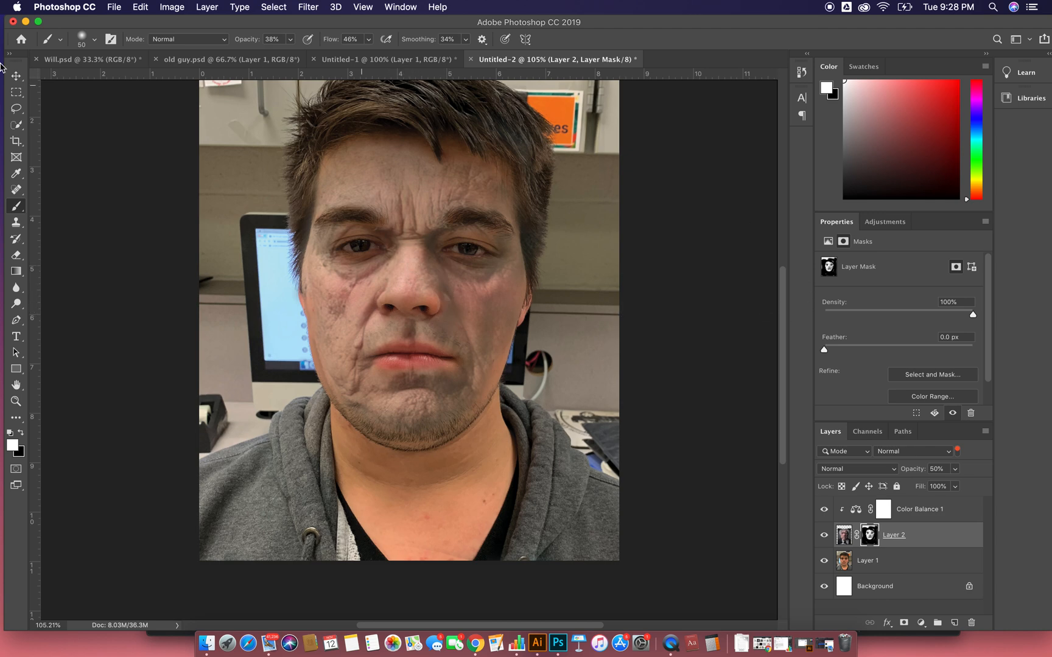
- Add a Hue/Saturation adjustment above the young man's layer with saturation -50 and lightness +98
left_click(17, 76)
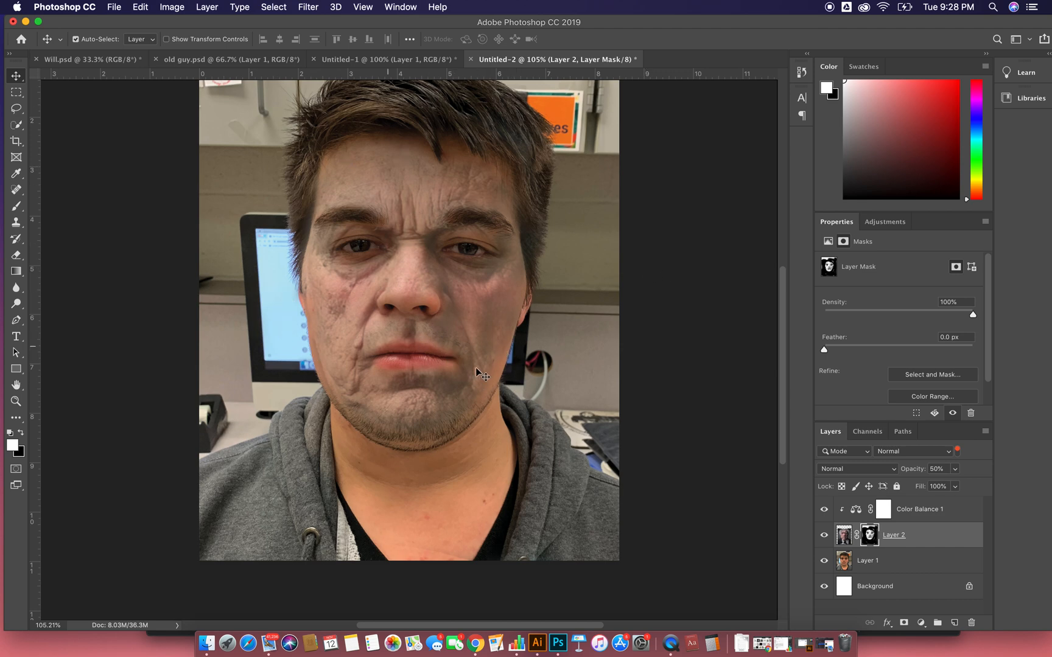
scroll(469, 365, "right", 2)
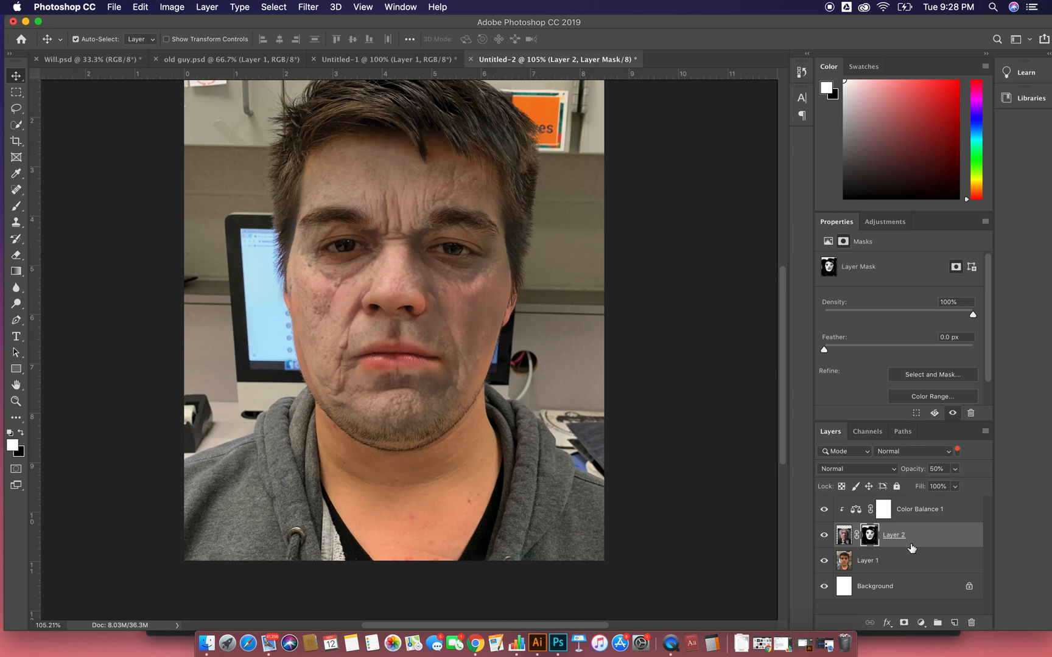
left_click(909, 564)
scroll(401, 195, "up", 3)
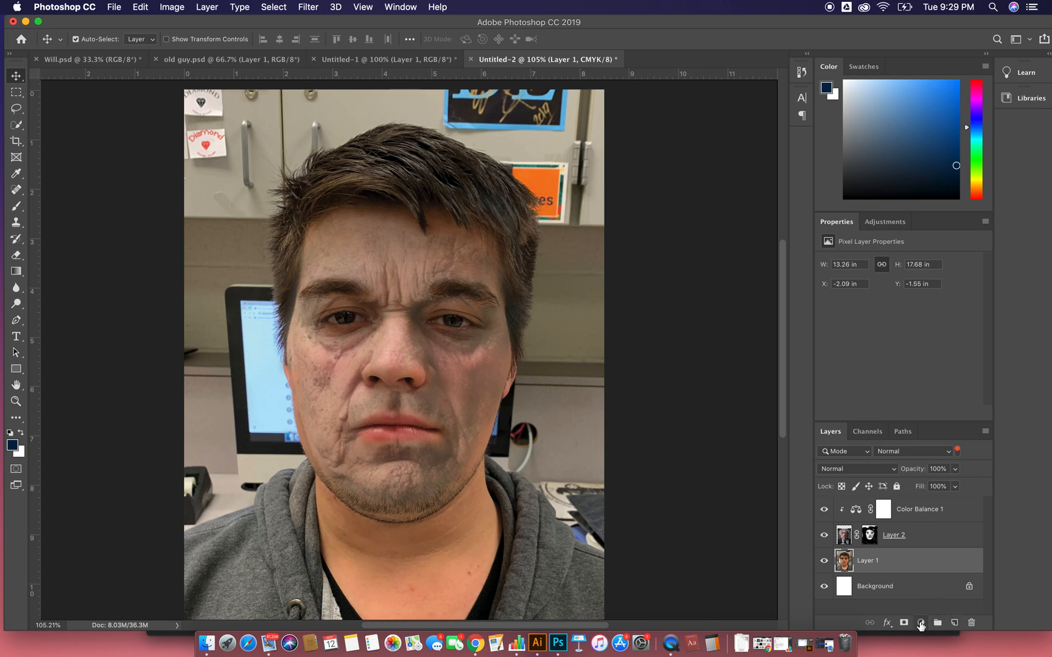
left_click(921, 623)
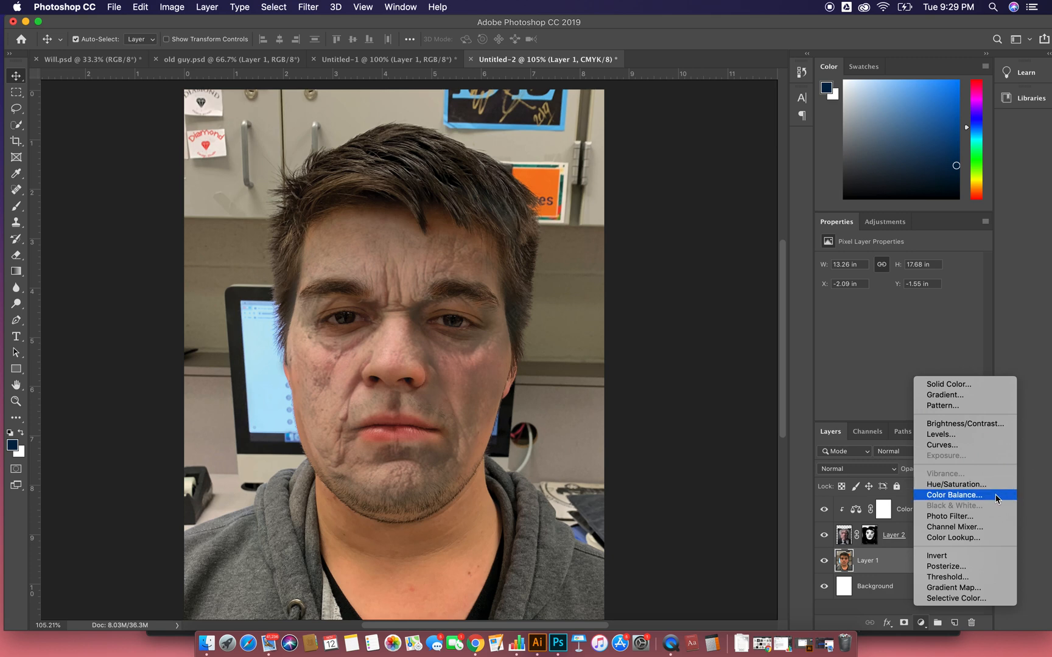
left_click(955, 484)
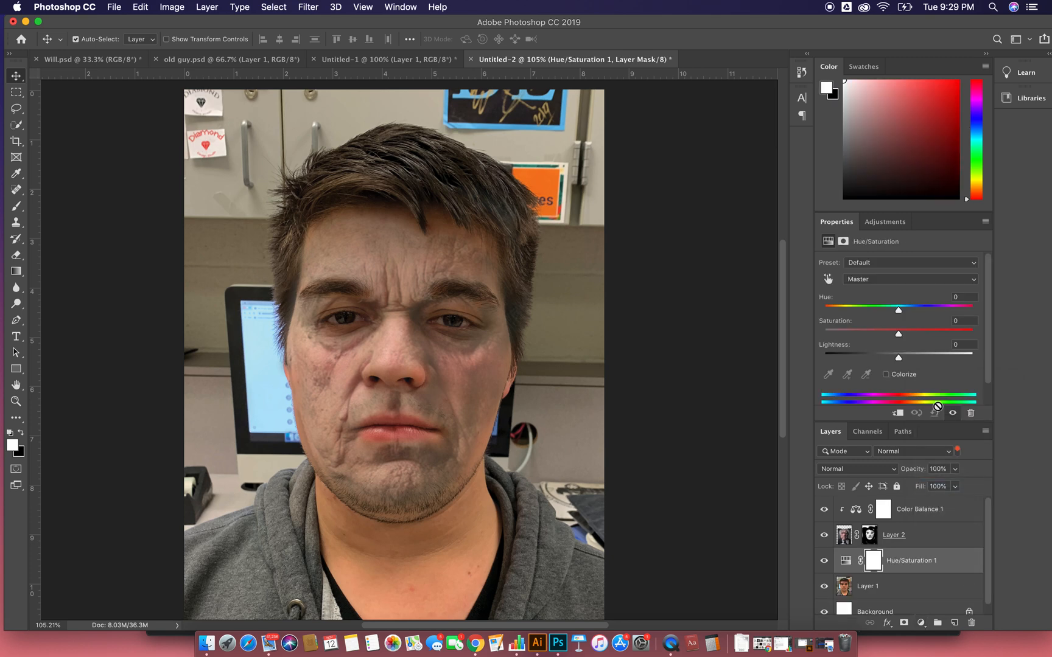
left_click_drag(899, 335, 973, 361)
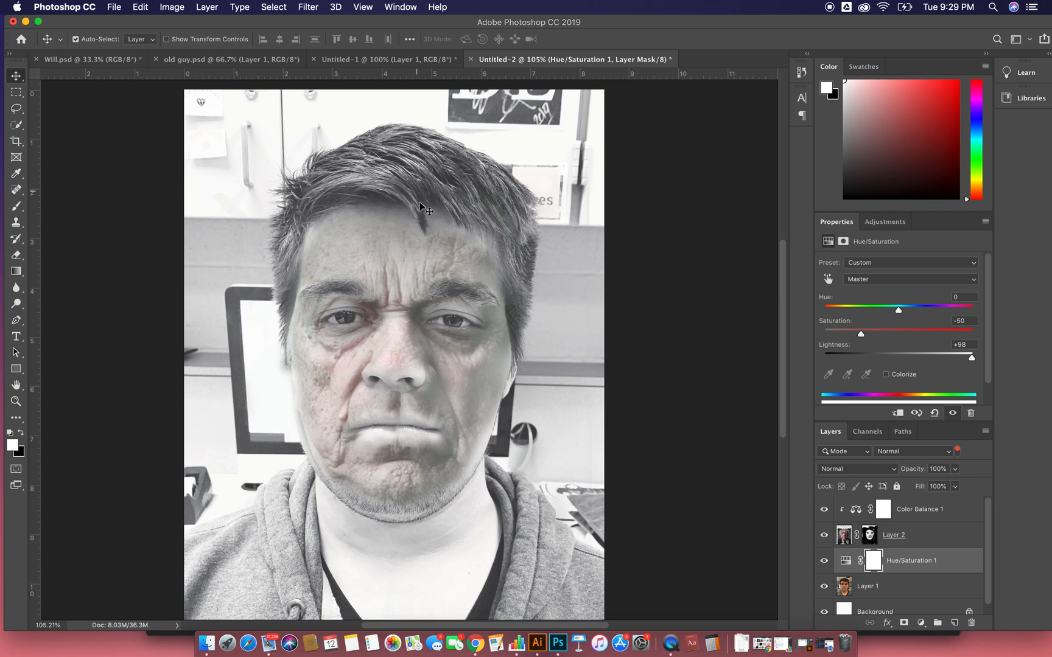
- Clip the Hue/Saturation adjustment to the young man's layer
left_click(964, 563)
right_click(964, 563)
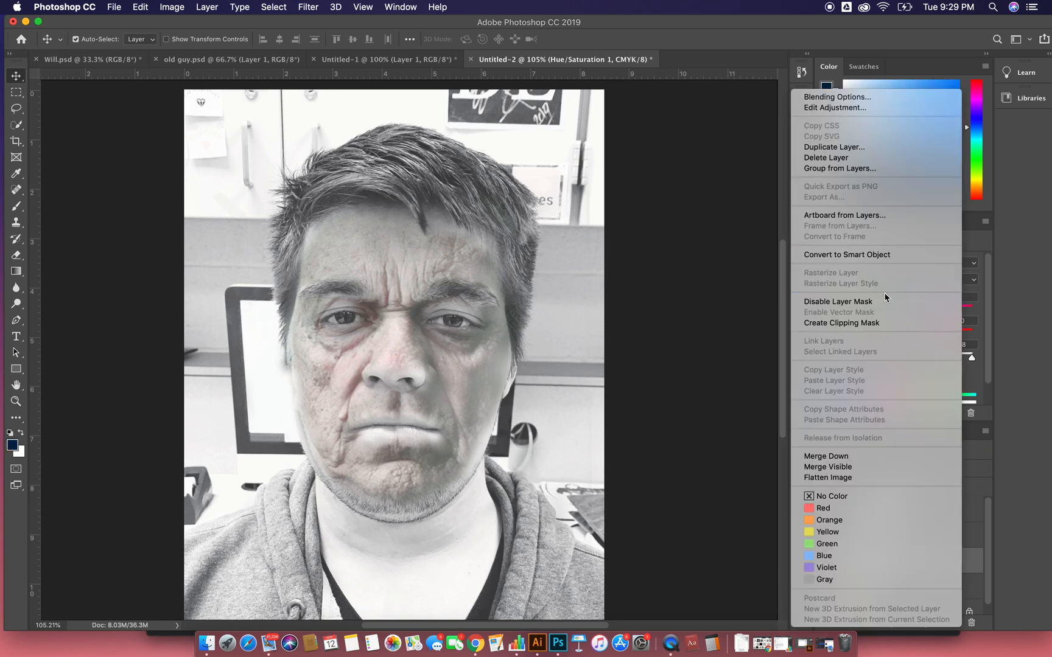
left_click(884, 323)
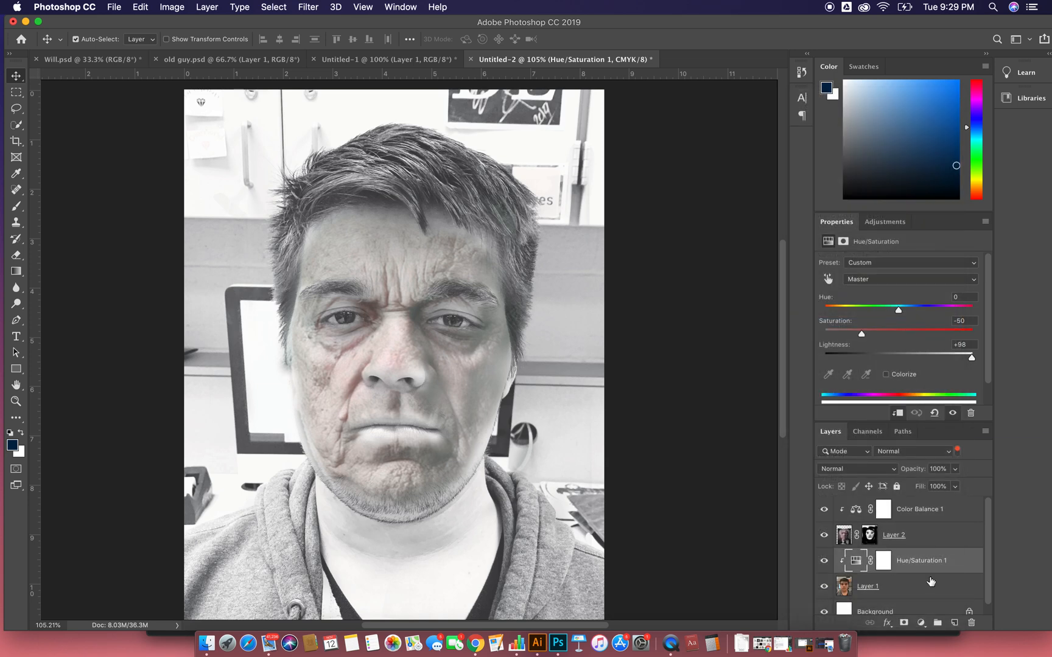
- Fill the Hue/Saturation mask with black, check it with the mask overlay, and ready the brush with white
left_click(883, 561)
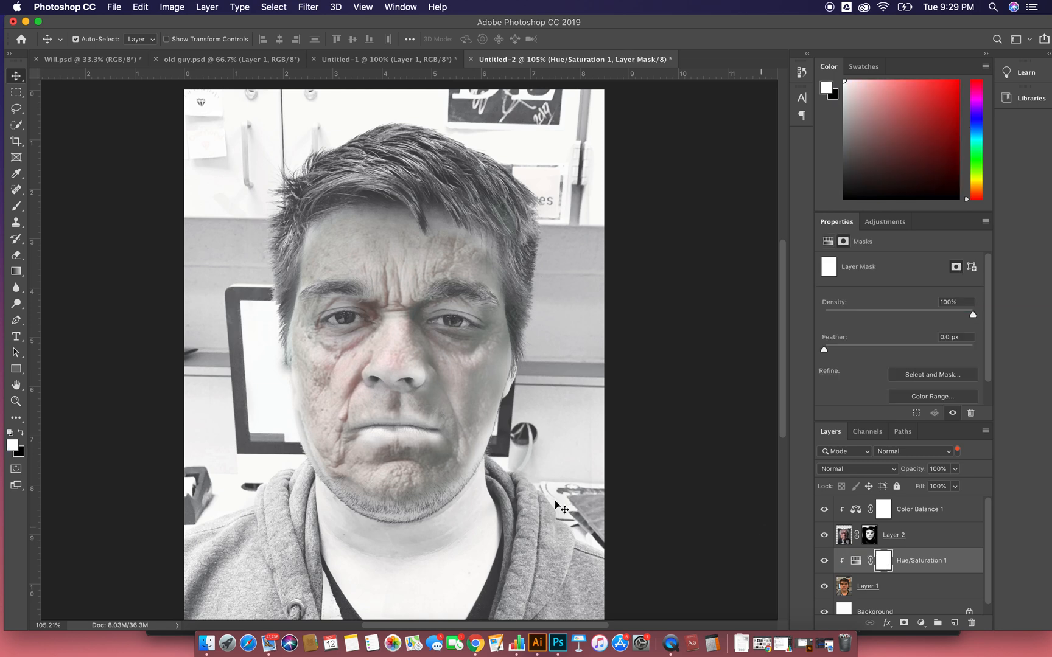
left_click(21, 433)
key("alt+BackSpace")
key("backslash")
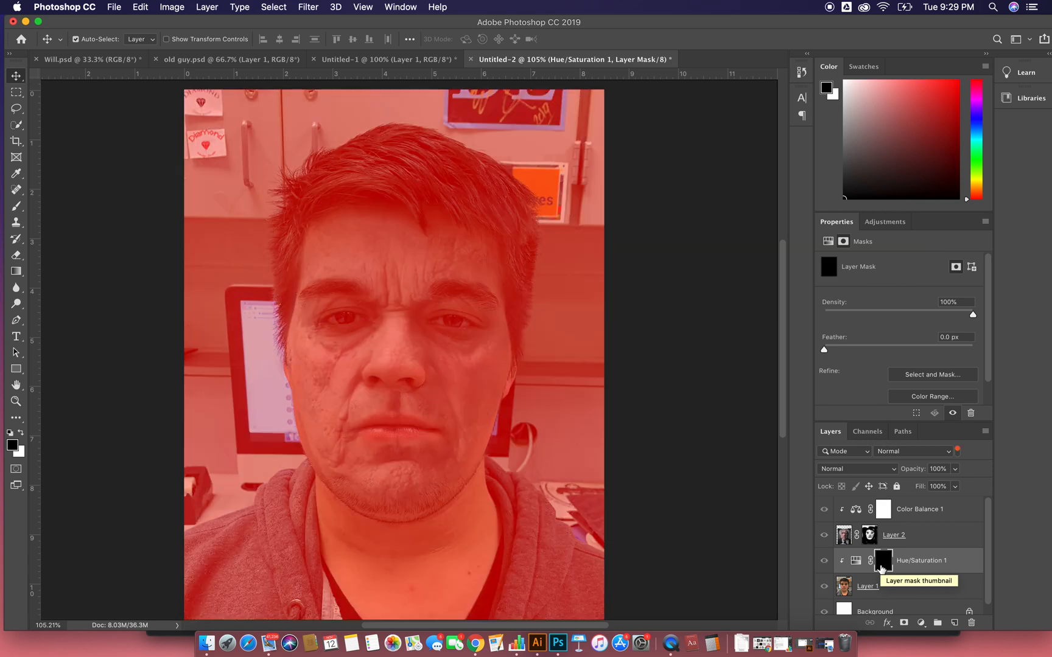
key("backslash")
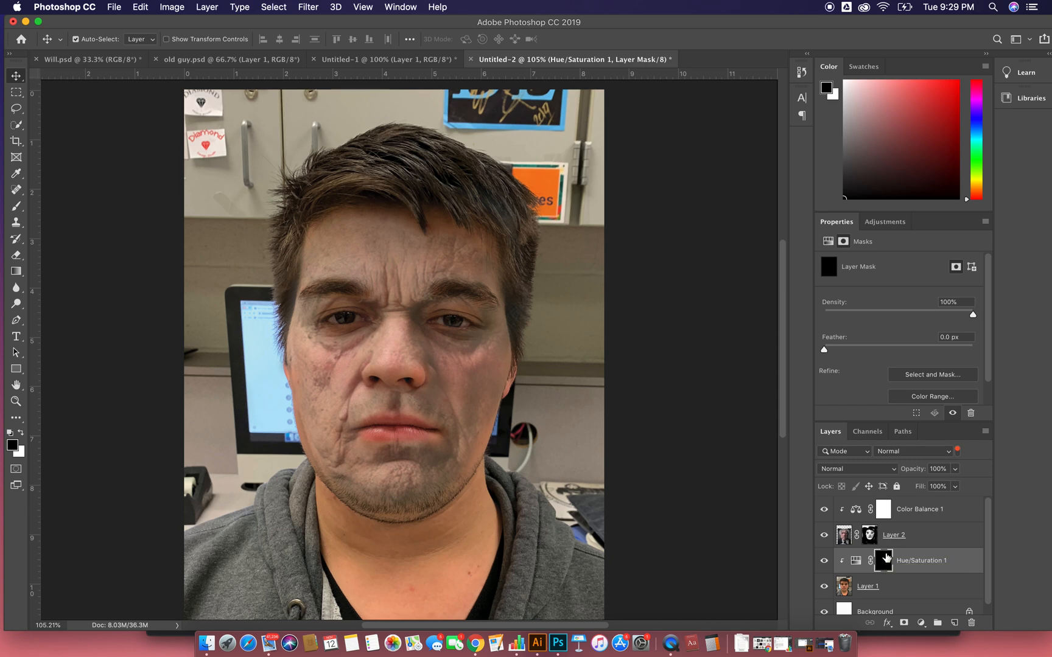
left_click(22, 434)
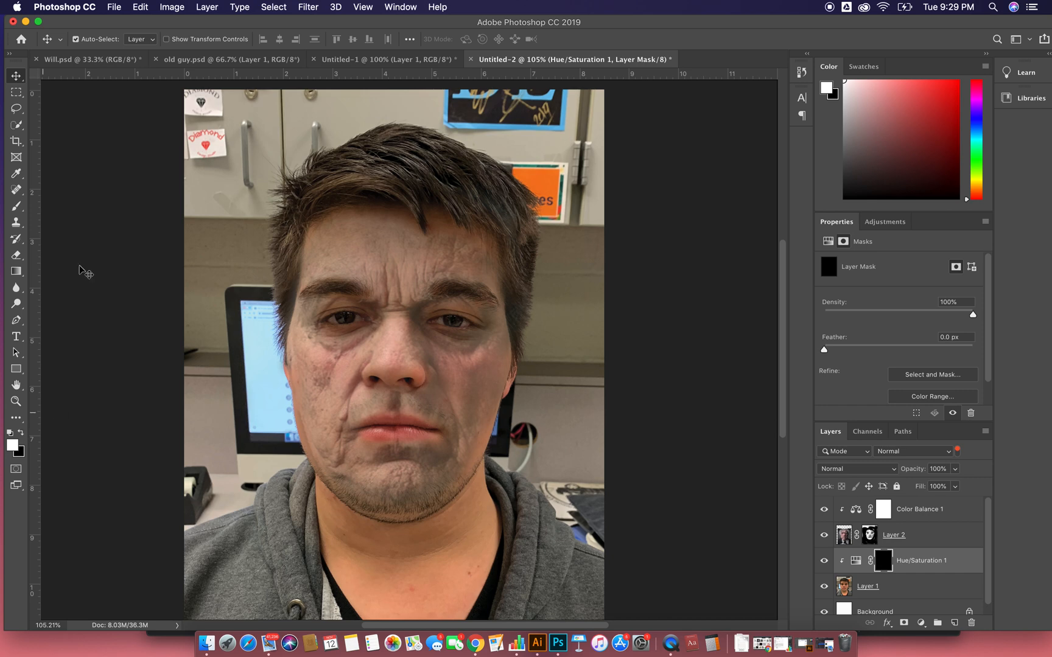
key("b")
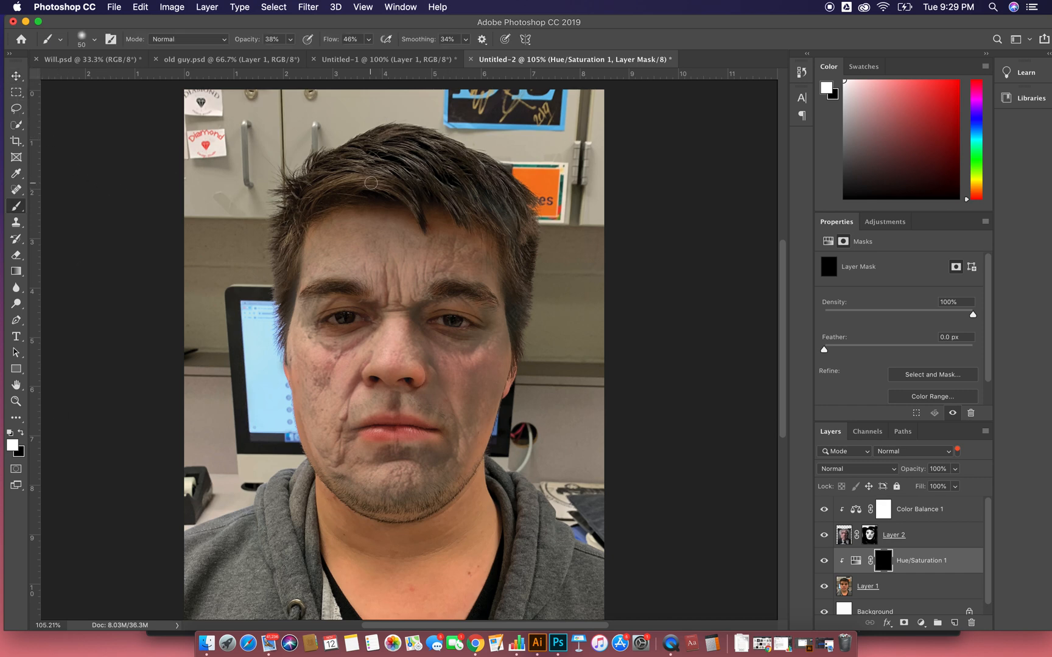
- Paint white over the left half of the hair on the Hue/Saturation mask, using a 60 px brush at 100% opacity and flow
mouse_move(357, 181)
left_mouse_down()
mouse_move(414, 183)
mouse_move(351, 172)
mouse_move(418, 163)
mouse_move(366, 161)
mouse_move(403, 151)
mouse_move(342, 165)
mouse_move(399, 153)
mouse_move(476, 171)
mouse_move(365, 162)
mouse_move(401, 138)
mouse_move(373, 144)
mouse_move(403, 134)
mouse_move(322, 174)
mouse_move(350, 167)
mouse_move(332, 184)
mouse_move(395, 173)
mouse_move(313, 184)
left_mouse_up()
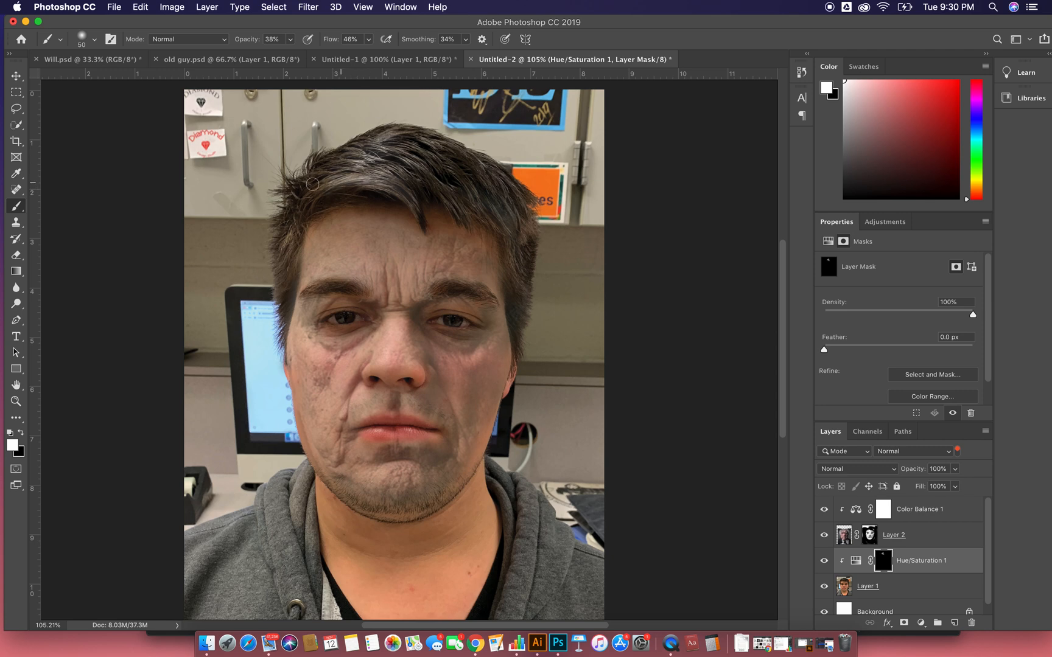
left_click(294, 40)
left_click_drag(296, 52, 435, 53)
left_click(368, 41)
left_click(368, 41)
mouse_move(370, 177)
left_mouse_down()
mouse_move(417, 143)
mouse_move(439, 147)
mouse_move(375, 137)
mouse_move(353, 153)
mouse_move(380, 156)
mouse_move(310, 179)
mouse_move(342, 160)
mouse_move(293, 196)
mouse_move(415, 195)
mouse_move(321, 190)
mouse_move(370, 189)
mouse_move(339, 194)
mouse_move(285, 246)
mouse_move(271, 292)
mouse_move(293, 263)
mouse_move(282, 301)
mouse_move(297, 186)
mouse_move(290, 244)
left_mouse_up()
- Paint the mask black along the hair's left outer edge to clear the whitening that spills onto the background
left_click(21, 432)
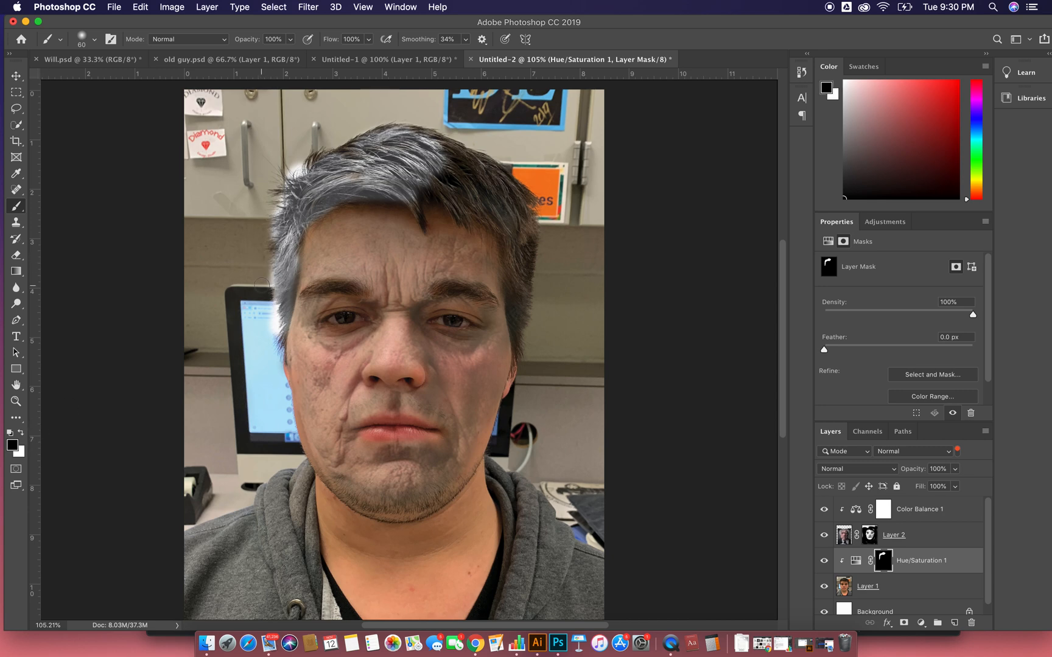
left_click_drag(266, 282, 270, 332)
mouse_move(291, 172)
left_mouse_down()
mouse_move(298, 161)
mouse_move(275, 211)
left_mouse_up()
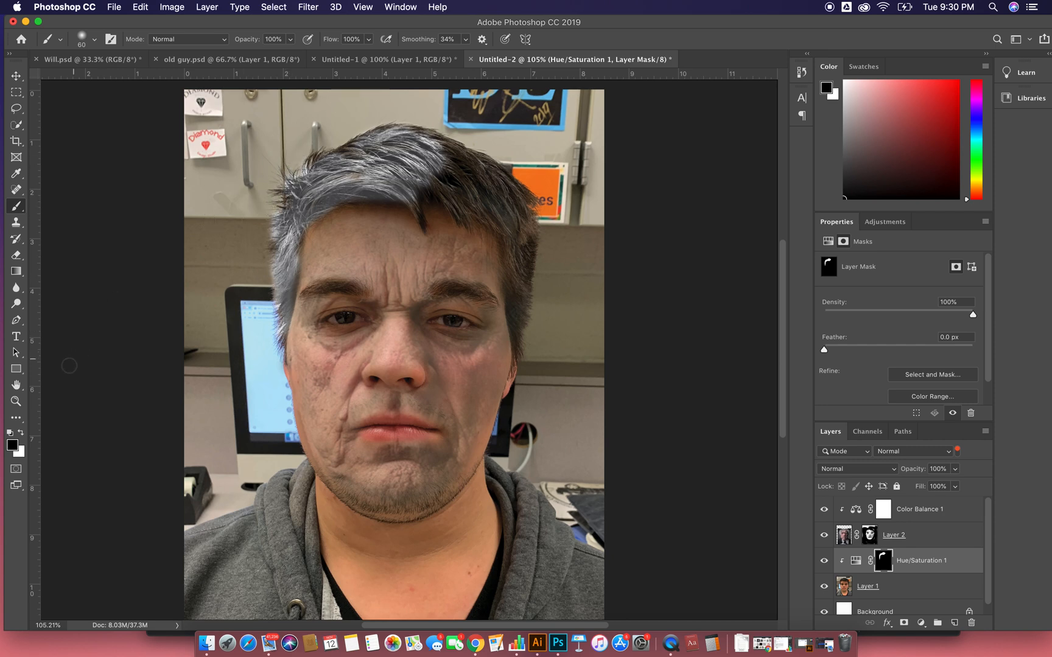
- Gray the fringe strands above the forehead by painting the mask white with a 30 px brush
left_click(22, 432)
key("super+equal")
key("super+equal")
key("super+equal")
left_click_drag(507, 169, 426, 414)
key("bracketleft")
key("bracketleft")
key("bracketleft")
mouse_move(334, 193)
left_mouse_down()
mouse_move(364, 268)
mouse_move(347, 157)
mouse_move(369, 183)
mouse_move(369, 171)
mouse_move(393, 162)
mouse_move(414, 175)
mouse_move(376, 102)
mouse_move(436, 164)
mouse_move(488, 244)
mouse_move(410, 164)
mouse_move(474, 245)
mouse_move(420, 124)
mouse_move(456, 134)
mouse_move(505, 198)
mouse_move(429, 100)
left_mouse_up()
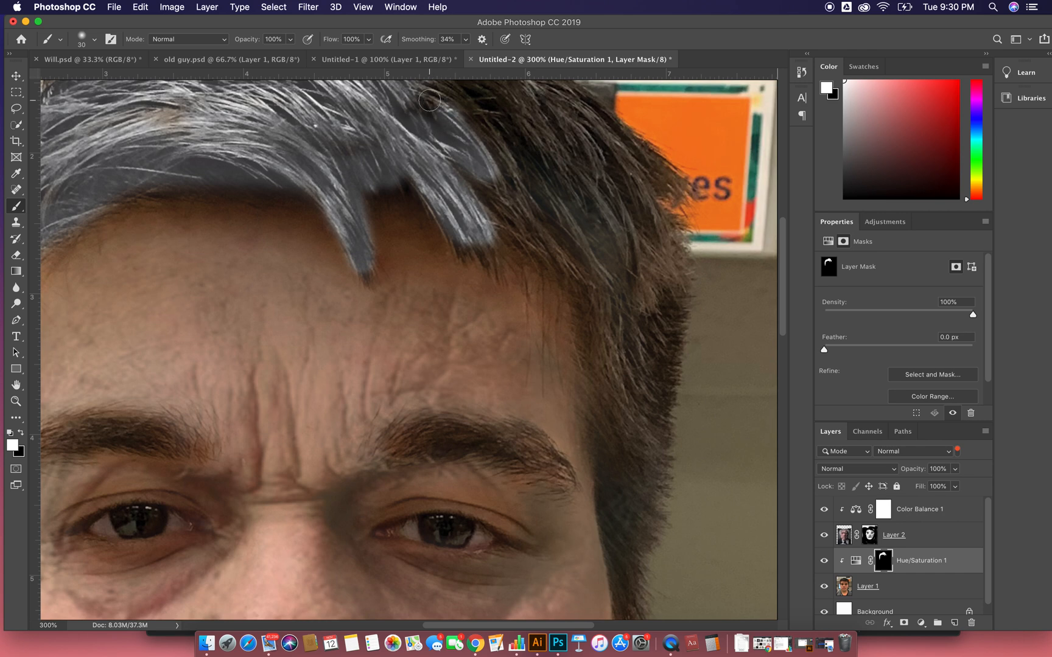
- Extend the gray across the crown and down the right side of the hair on the mask with a white 50 px brush
key("super+minus")
key("super+minus")
key("super+minus")
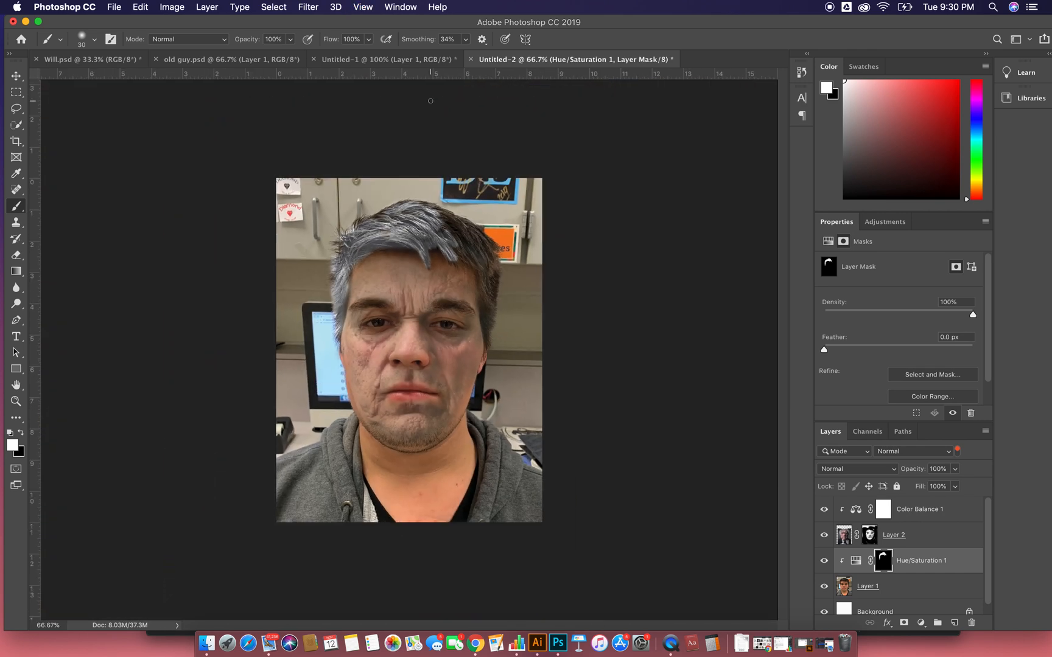
mouse_move(436, 224)
left_mouse_down()
mouse_move(490, 254)
mouse_move(464, 226)
mouse_move(422, 209)
mouse_move(470, 227)
mouse_move(494, 268)
mouse_move(437, 234)
mouse_move(450, 253)
left_mouse_up()
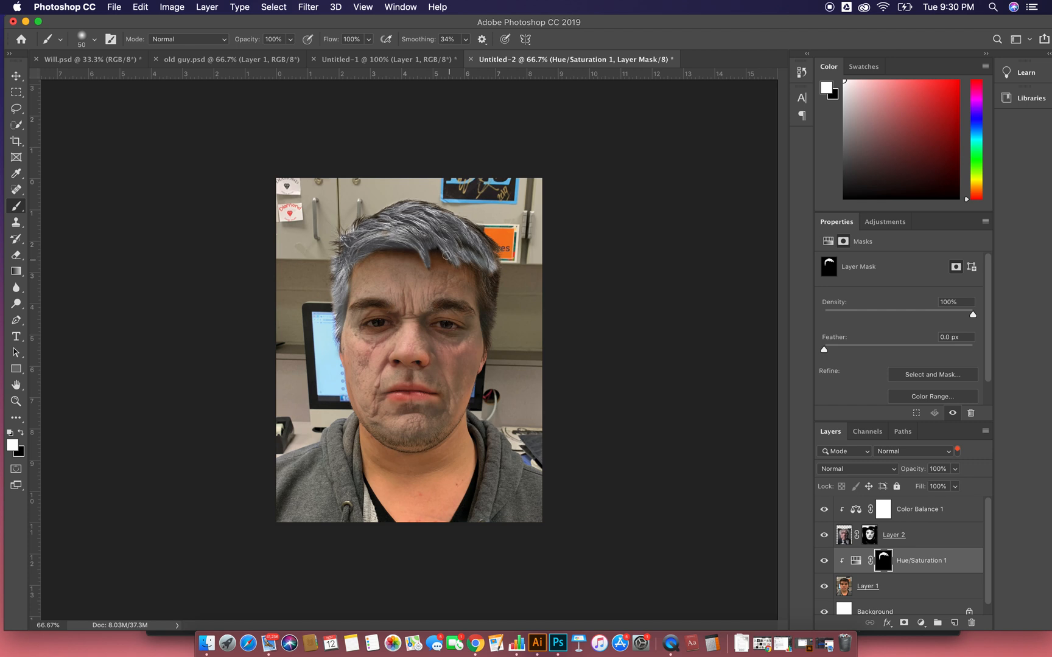
mouse_move(464, 250)
left_mouse_down()
mouse_move(457, 231)
mouse_move(487, 286)
mouse_move(487, 340)
left_mouse_up()
mouse_move(478, 298)
left_mouse_down()
mouse_move(492, 349)
mouse_move(482, 290)
mouse_move(482, 260)
mouse_move(494, 311)
mouse_move(491, 257)
left_mouse_up()
mouse_move(491, 256)
left_mouse_down()
mouse_move(494, 302)
mouse_move(496, 264)
mouse_move(469, 230)
mouse_move(489, 245)
left_mouse_up()
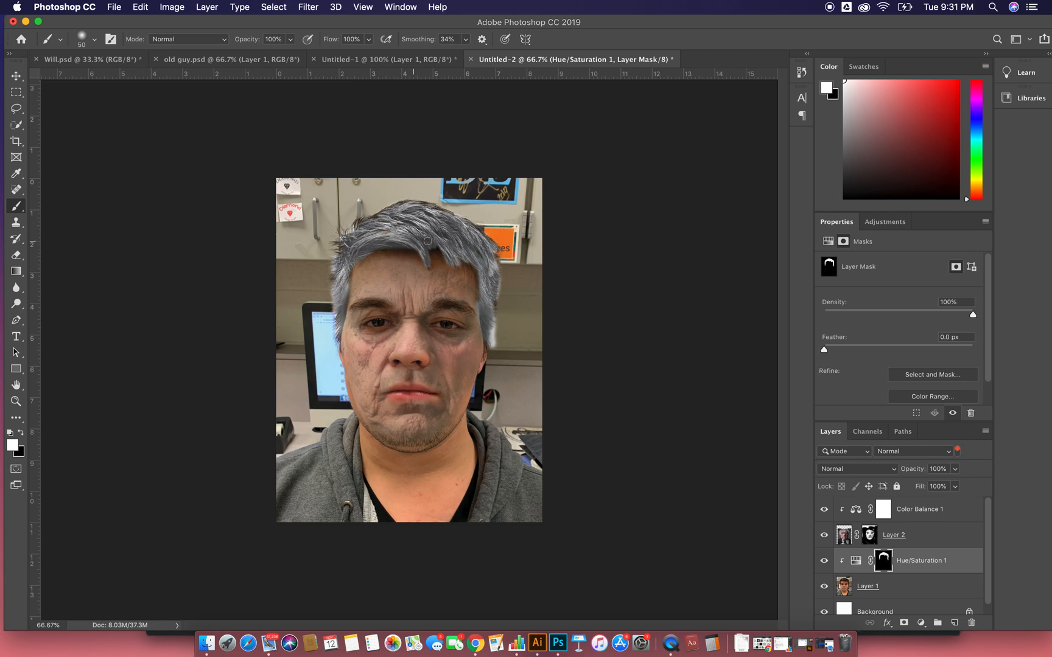
left_click_drag(364, 221, 384, 216)
- Touch up the remaining dark patches around the upper hair on the mask with the white 50 px brush
key("super+plus")
key("super+plus")
key("super+plus")
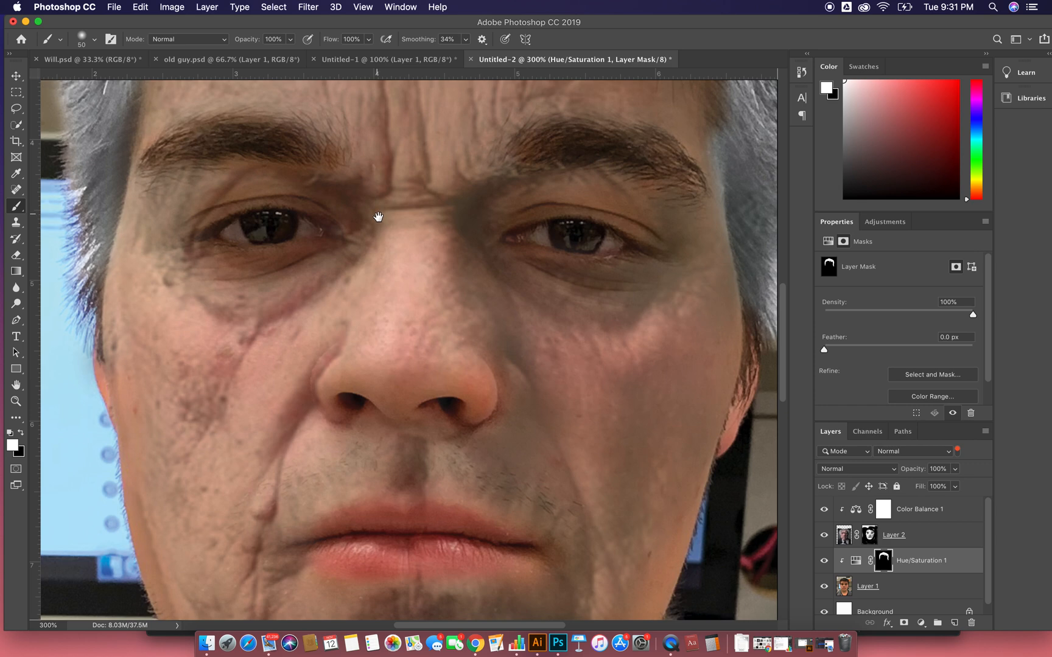
left_click_drag(376, 217, 373, 461)
scroll(366, 315, "up", 5)
mouse_move(383, 254)
left_mouse_down()
mouse_move(328, 242)
mouse_move(203, 269)
mouse_move(91, 250)
mouse_move(141, 222)
left_mouse_up()
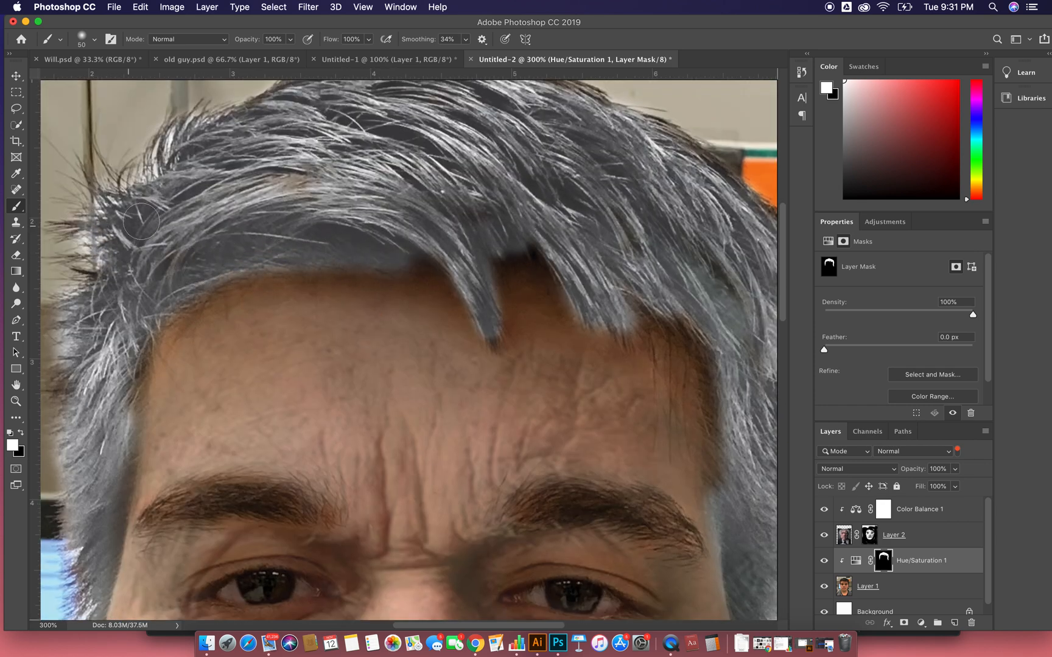
mouse_move(344, 223)
left_mouse_down()
mouse_move(201, 250)
mouse_move(177, 286)
left_mouse_up()
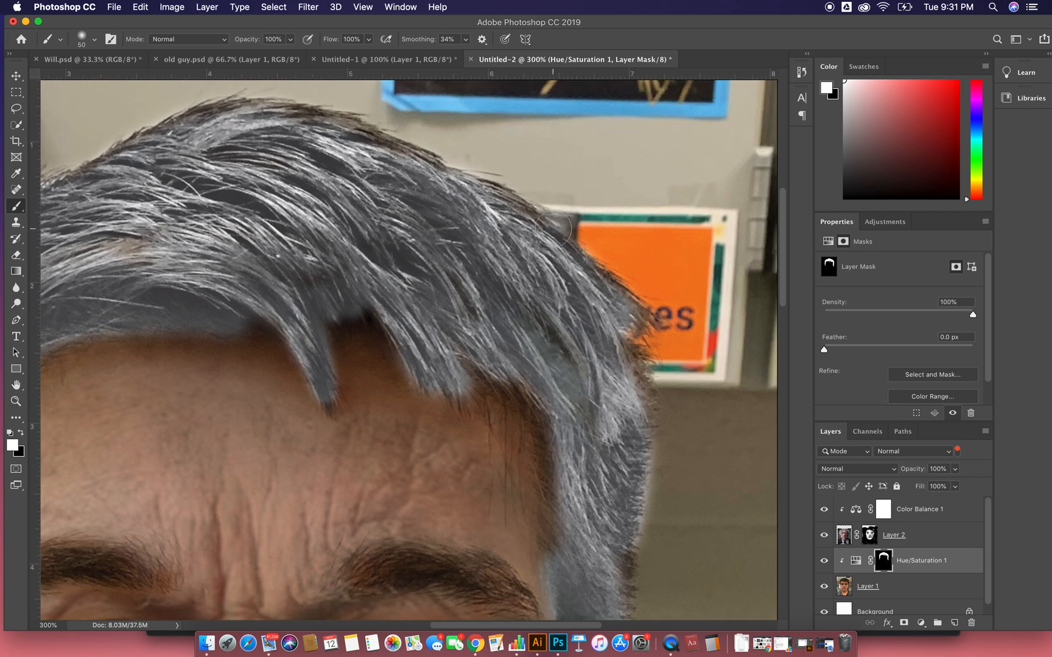
mouse_move(504, 210)
left_mouse_down()
mouse_move(320, 148)
mouse_move(329, 143)
mouse_move(293, 115)
mouse_move(196, 132)
left_mouse_up()
left_click_drag(465, 287, 411, 155)
mouse_move(435, 235)
left_mouse_down()
mouse_move(478, 389)
mouse_move(338, 133)
mouse_move(378, 146)
left_mouse_up()
- Gray the fine hairs along the right hair edge and sideburn on the mask with a white 15 px brush
key("bracketleft")
key("bracketleft")
key("bracketleft")
key("bracketleft")
key("bracketleft")
key("bracketleft")
key("bracketleft")
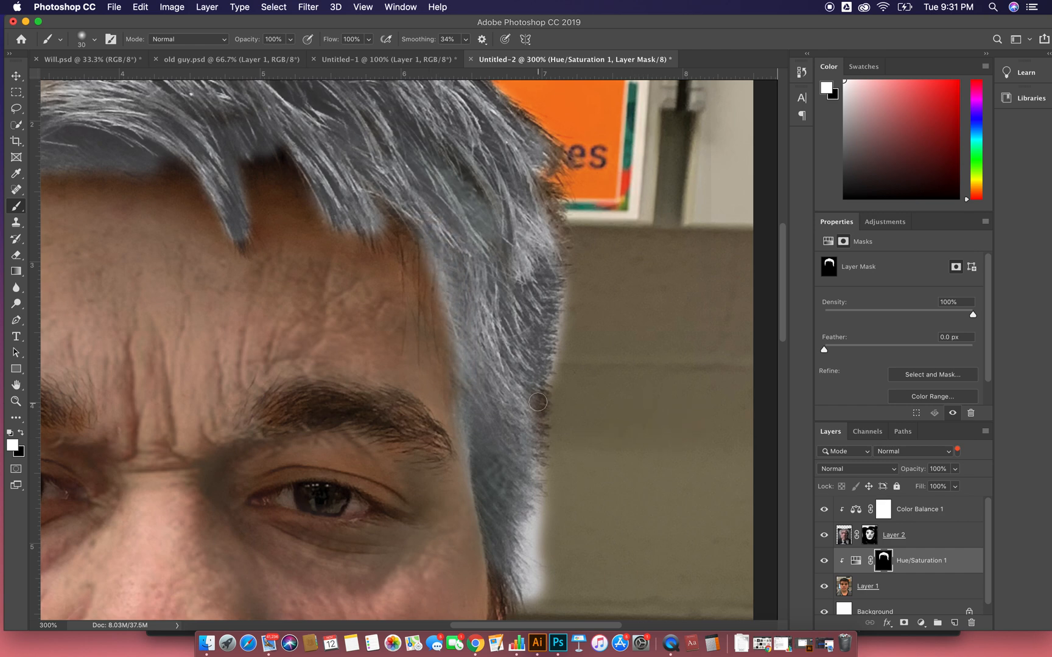
mouse_move(540, 395)
left_mouse_down()
mouse_move(537, 458)
mouse_move(547, 367)
left_mouse_up()
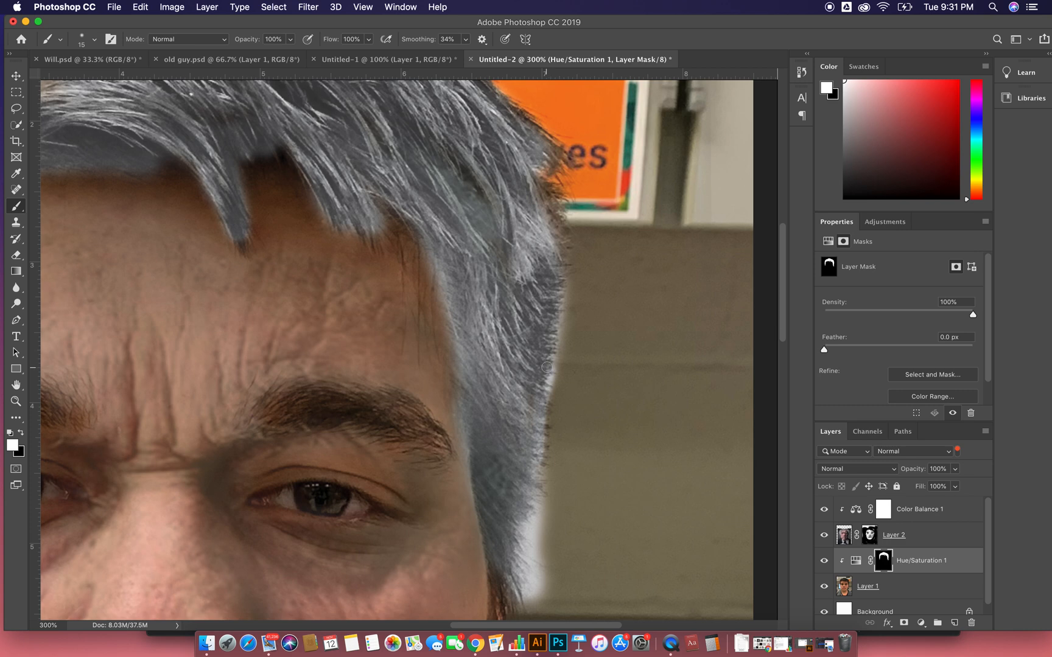
mouse_move(551, 194)
left_mouse_down()
mouse_move(535, 189)
mouse_move(554, 226)
mouse_move(545, 208)
left_mouse_up()
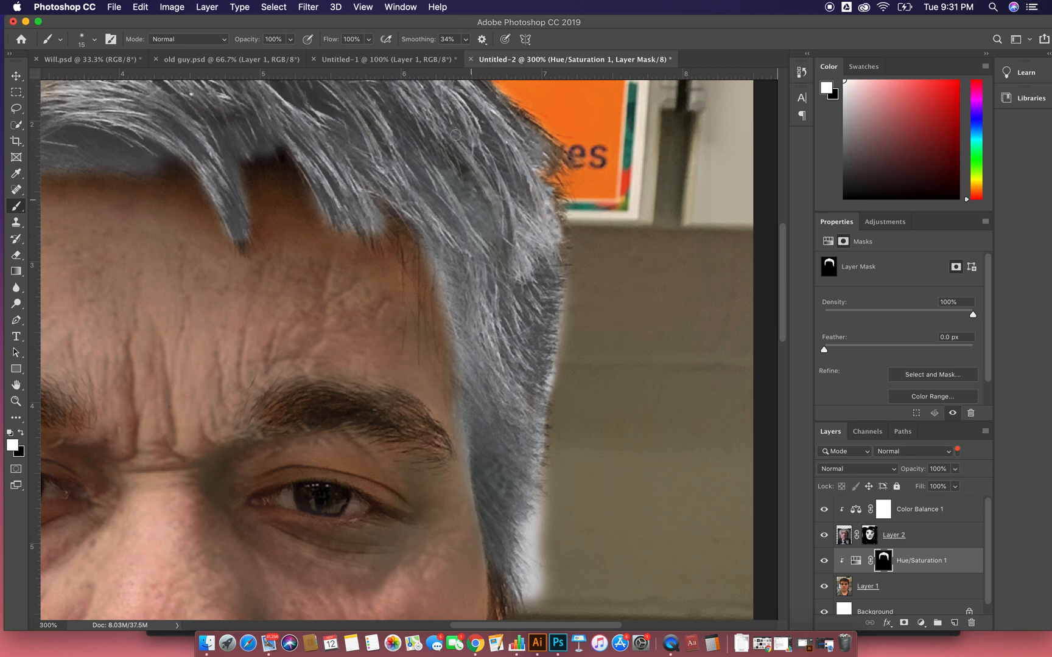
left_click_drag(510, 241, 467, 135)
left_click_drag(474, 222, 481, 177)
mouse_move(458, 422)
left_mouse_down()
mouse_move(441, 516)
mouse_move(454, 409)
mouse_move(448, 354)
left_mouse_up()
mouse_move(463, 432)
left_mouse_down()
mouse_move(464, 461)
mouse_move(471, 438)
left_mouse_up()
left_click_drag(481, 388, 474, 400)
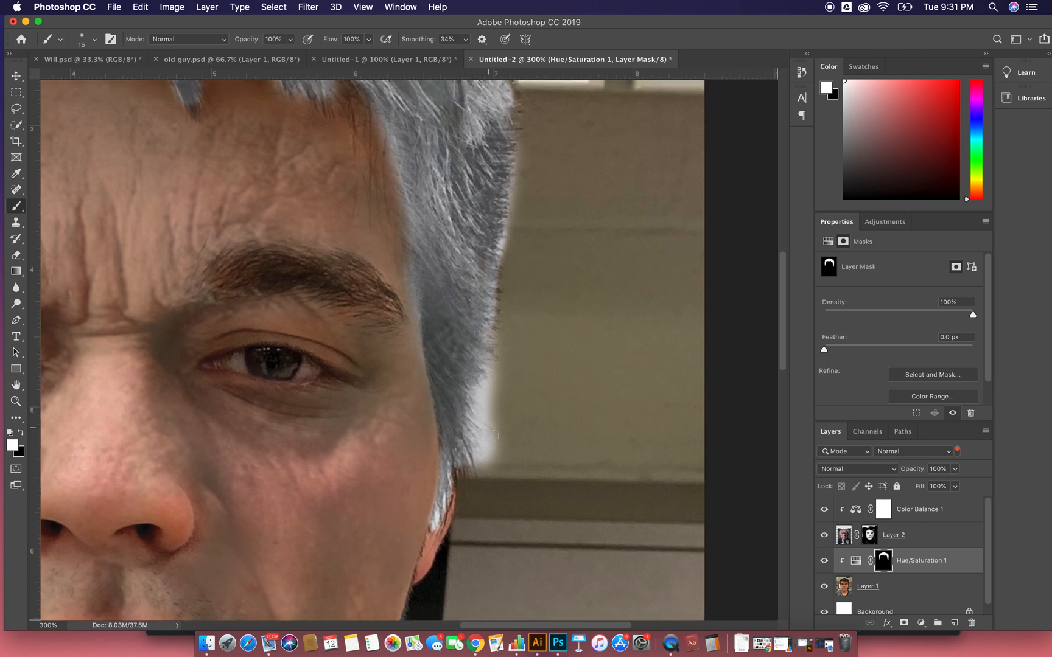
- Remove the whitening spilled beyond the right hair edge by painting the mask black with the 15 px brush
left_click(22, 432)
mouse_move(487, 460)
left_mouse_down()
mouse_move(493, 433)
mouse_move(488, 457)
mouse_move(497, 436)
mouse_move(498, 453)
mouse_move(484, 472)
mouse_move(480, 451)
mouse_move(505, 352)
mouse_move(479, 413)
mouse_move(479, 399)
mouse_move(485, 459)
left_mouse_up()
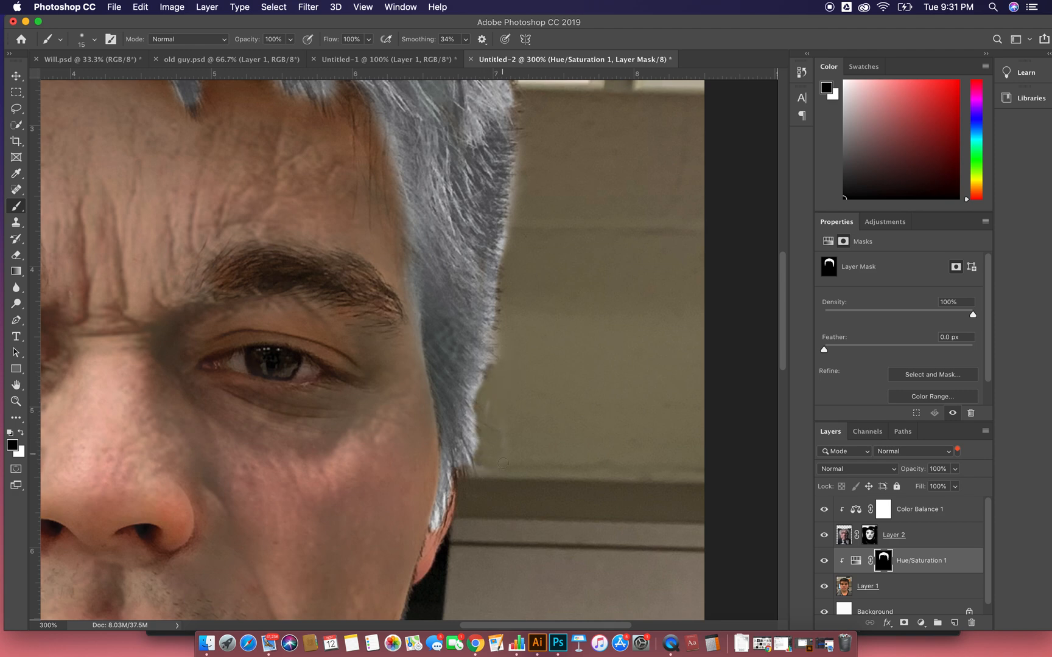
scroll(514, 306, "up", 5)
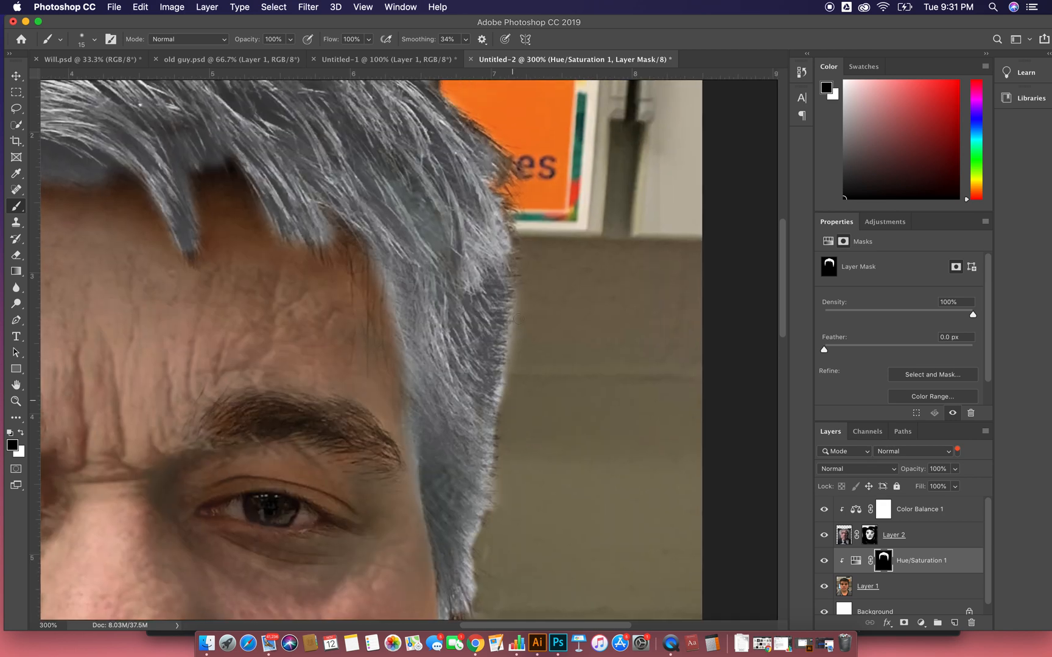
mouse_move(516, 324)
left_mouse_down()
mouse_move(510, 394)
mouse_move(518, 247)
left_mouse_up()
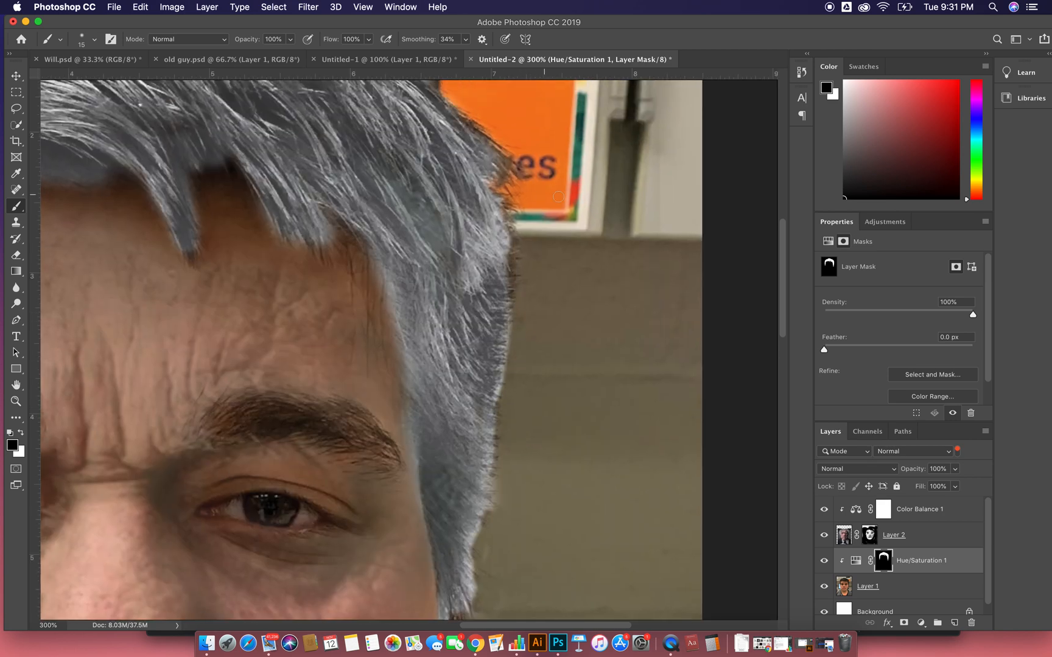
key("super+1")
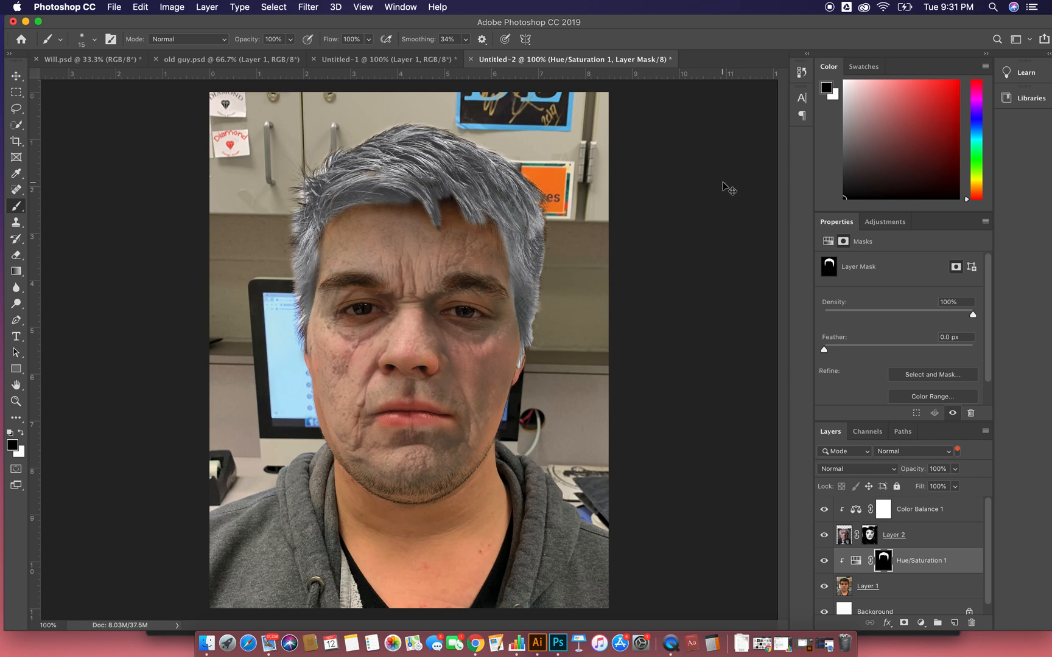
- Gray the left eyebrow by painting the mask white with the 15 px brush, trimming the spill at its outer end in black
key("super+equal")
key("super+equal")
key("super+equal")
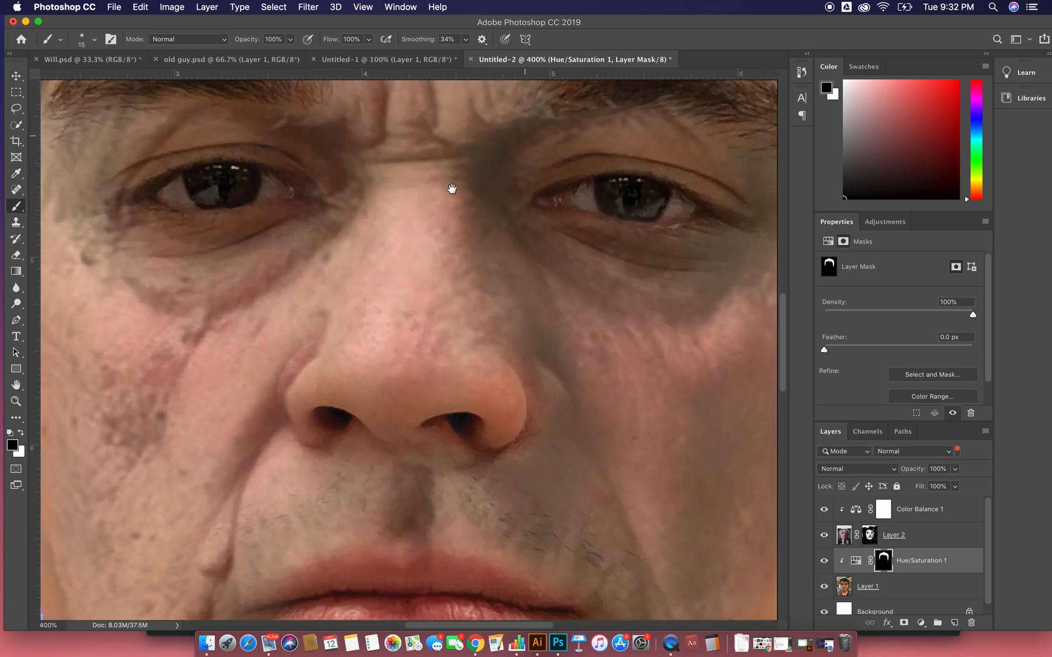
left_click_drag(451, 189, 517, 310)
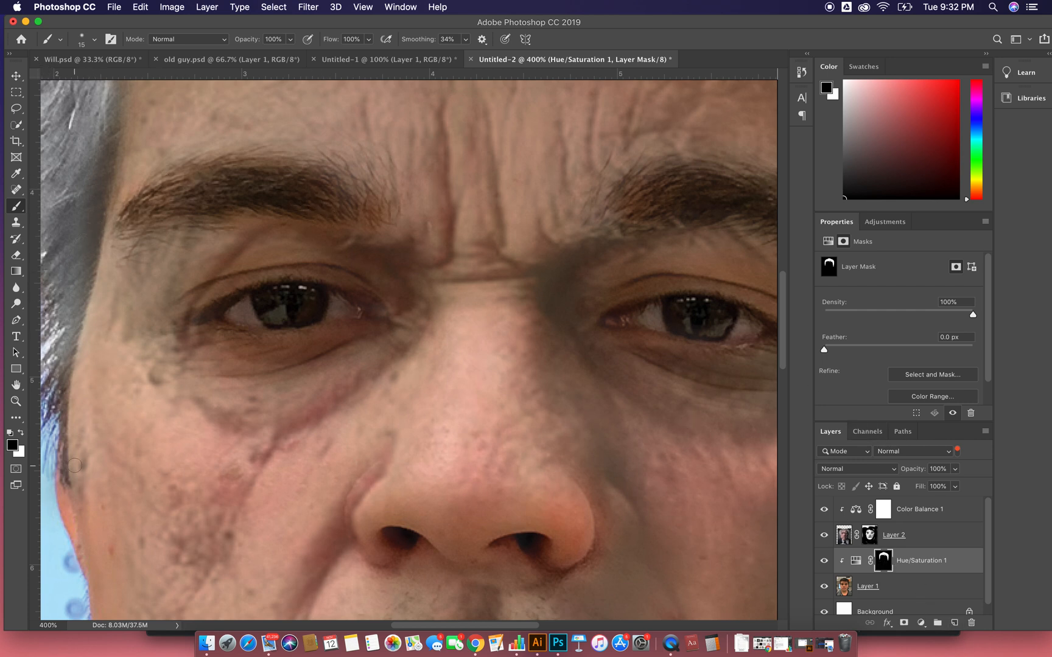
left_click(21, 433)
mouse_move(314, 198)
left_mouse_down()
mouse_move(219, 176)
mouse_move(240, 182)
mouse_move(178, 191)
mouse_move(278, 192)
mouse_move(301, 198)
mouse_move(236, 191)
mouse_move(316, 216)
mouse_move(245, 191)
mouse_move(153, 203)
mouse_move(135, 217)
mouse_move(286, 199)
mouse_move(372, 216)
mouse_move(274, 169)
mouse_move(208, 162)
mouse_move(138, 182)
mouse_move(110, 210)
mouse_move(218, 180)
mouse_move(135, 214)
left_mouse_up()
mouse_move(241, 187)
left_mouse_down()
mouse_move(352, 219)
mouse_move(234, 212)
mouse_move(119, 225)
left_mouse_up()
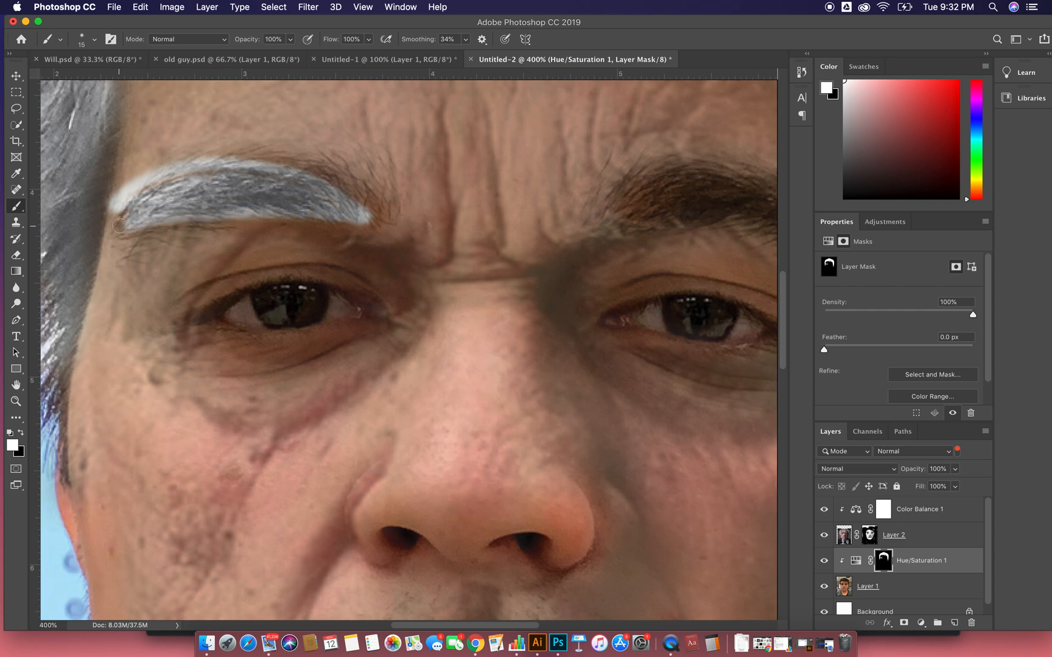
left_click(21, 433)
mouse_move(120, 191)
left_mouse_down()
mouse_move(117, 213)
mouse_move(146, 174)
mouse_move(191, 154)
left_mouse_up()
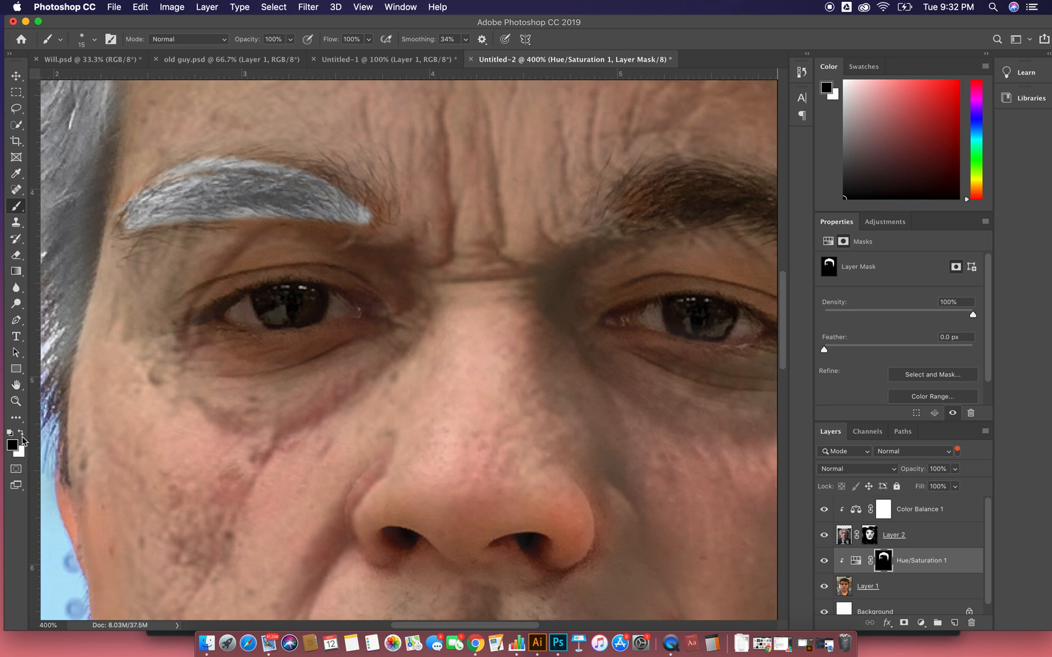
- Gray the right eyebrow by painting the mask white with the 15 px brush
left_click(21, 433)
left_click_drag(381, 309, 136, 380)
mouse_move(359, 283)
left_mouse_down()
mouse_move(438, 278)
mouse_move(597, 310)
mouse_move(532, 283)
mouse_move(442, 280)
mouse_move(477, 269)
mouse_move(548, 277)
mouse_move(448, 265)
mouse_move(517, 258)
mouse_move(430, 253)
mouse_move(453, 246)
mouse_move(387, 270)
mouse_move(418, 267)
mouse_move(396, 283)
mouse_move(546, 292)
mouse_move(626, 314)
mouse_move(541, 268)
mouse_move(476, 256)
mouse_move(577, 276)
mouse_move(495, 257)
mouse_move(396, 261)
mouse_move(370, 284)
left_mouse_up()
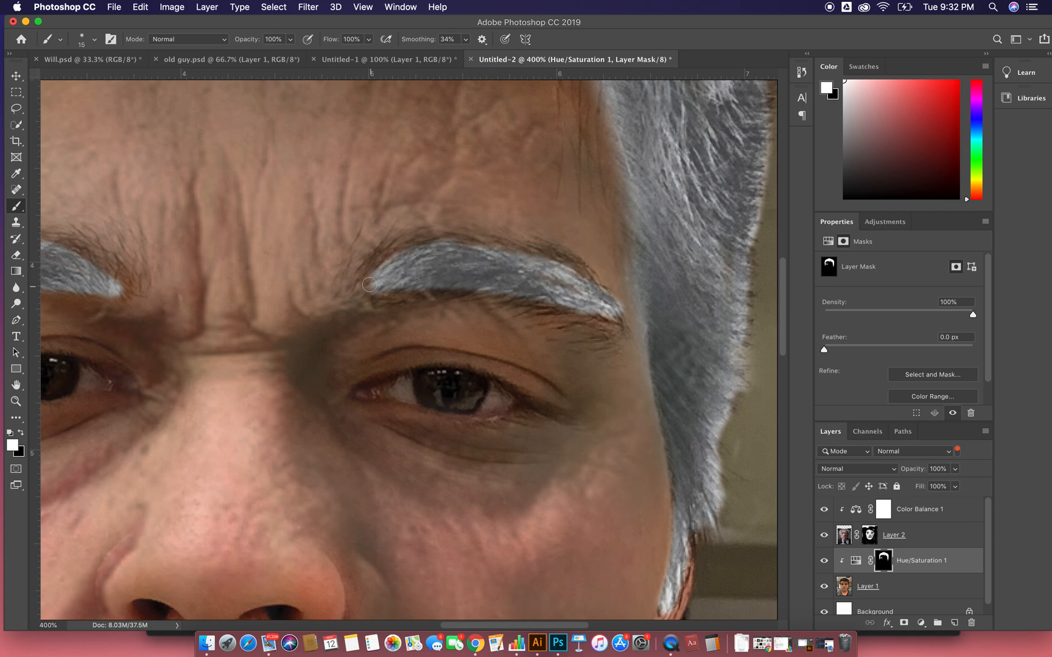
key("super+0")
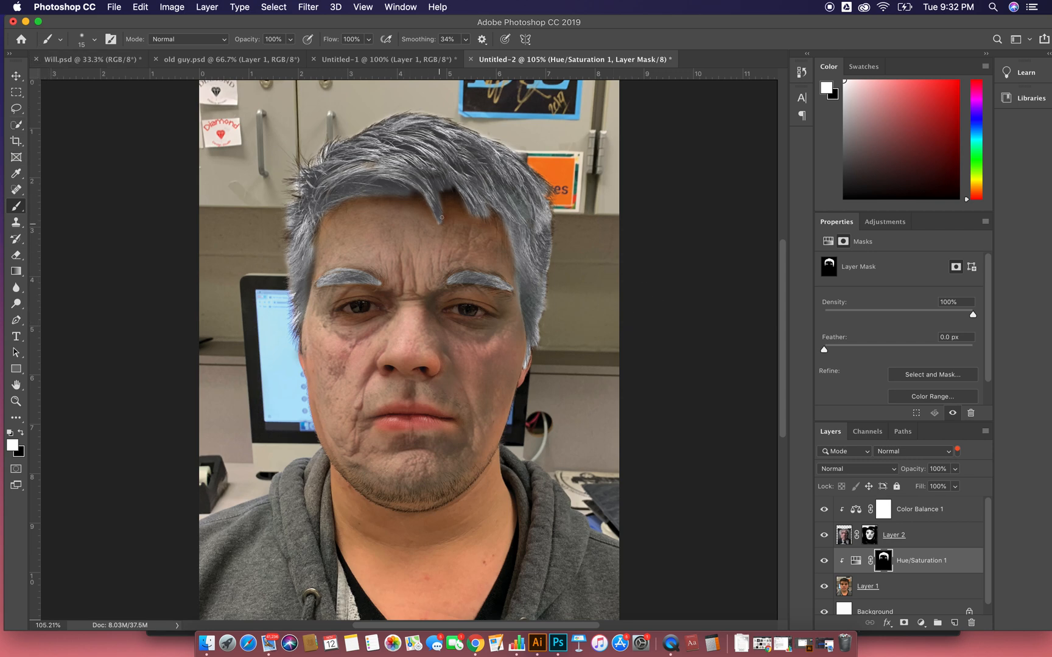
- Lower the Hue/Saturation adjustment's lightness to +66 and reduce its saturation slightly
left_click(17, 76)
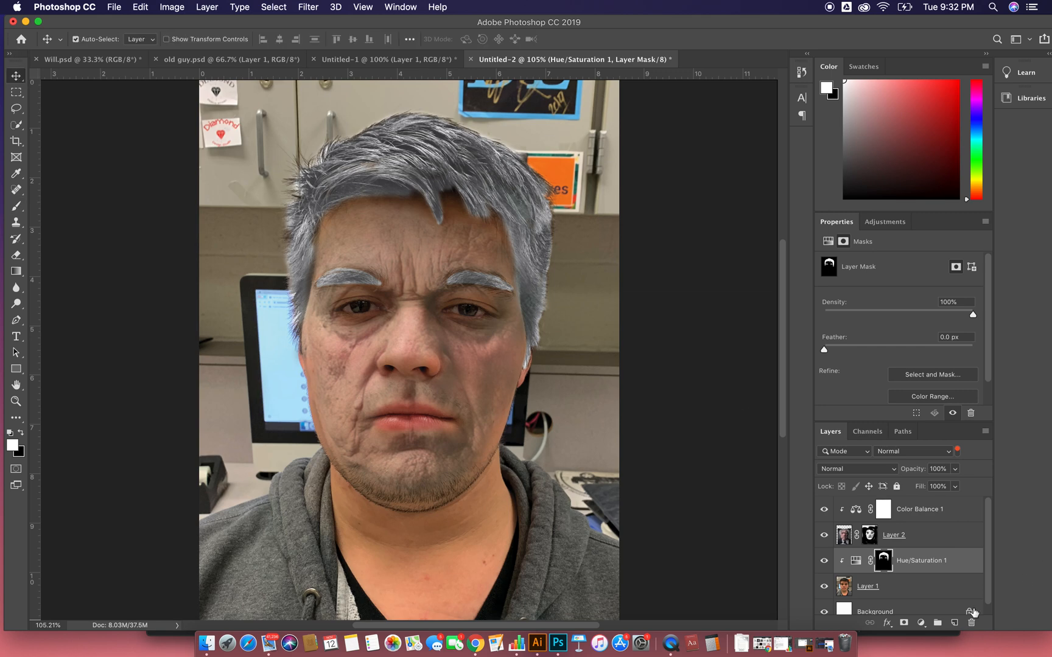
left_click(954, 561)
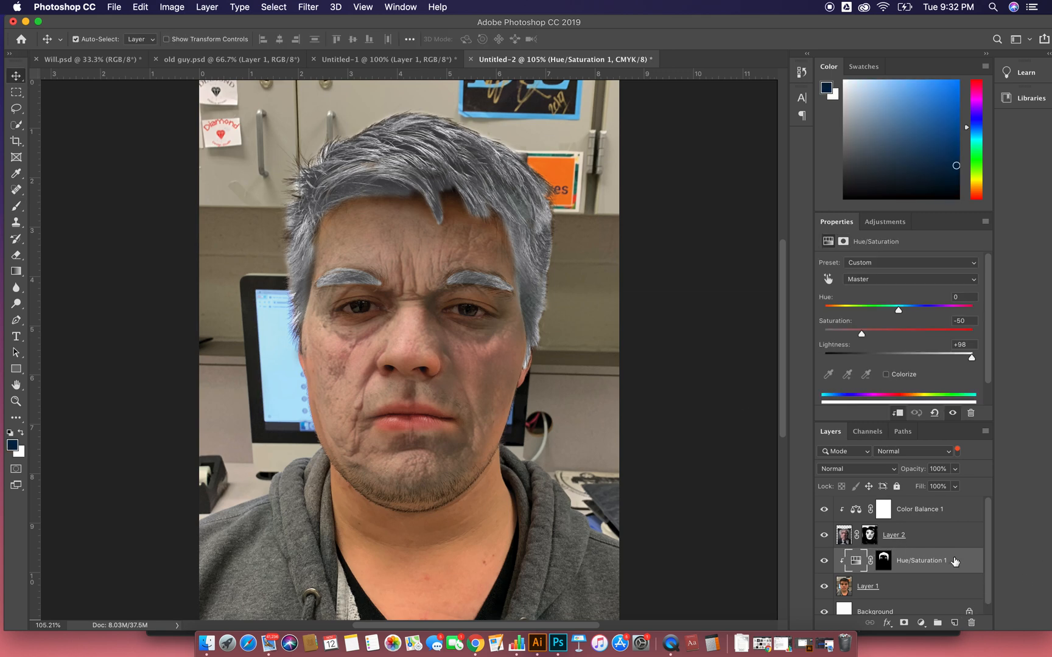
double_click(954, 561)
left_click(1000, 185)
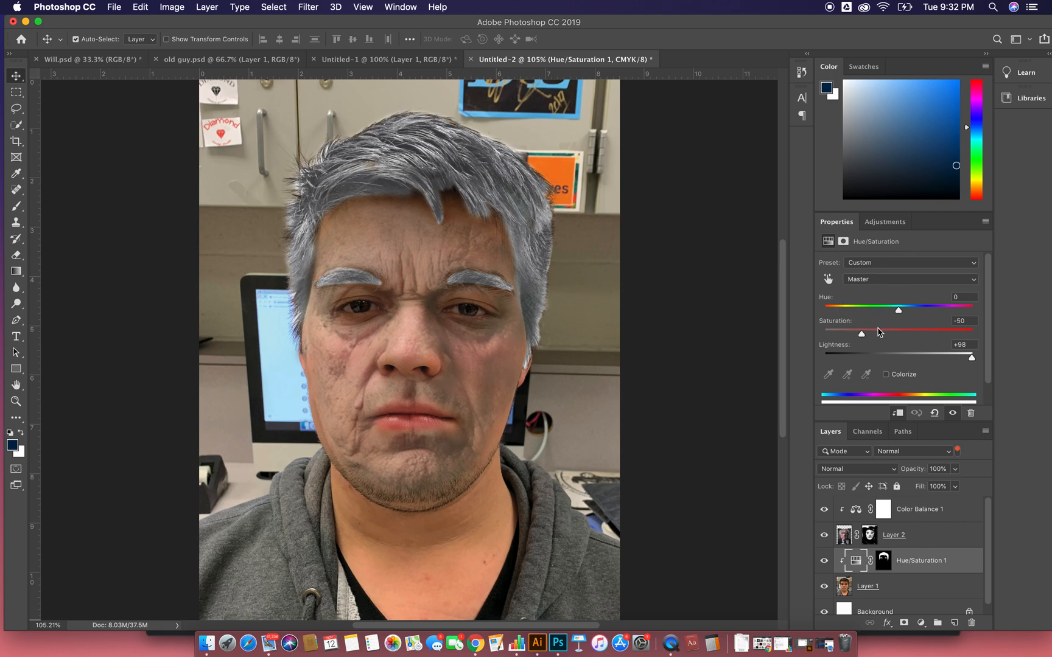
left_click_drag(969, 359, 948, 360)
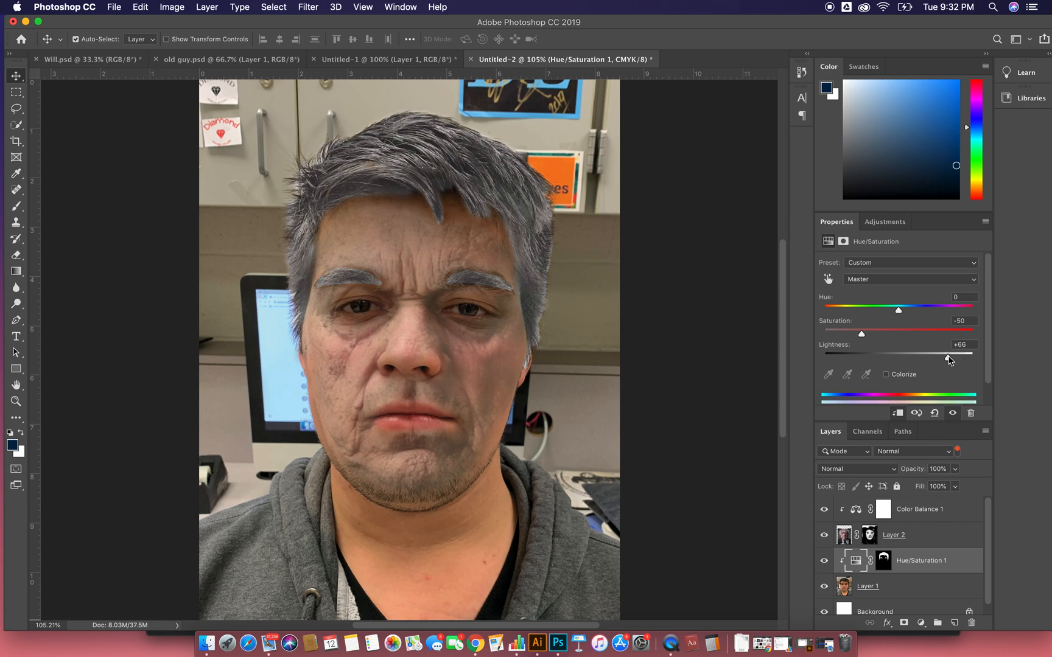
mouse_move(862, 334)
left_mouse_down()
mouse_move(839, 335)
mouse_move(871, 334)
mouse_move(827, 336)
mouse_move(883, 335)
mouse_move(964, 311)
mouse_move(812, 314)
mouse_move(907, 312)
mouse_move(982, 338)
mouse_move(834, 335)
mouse_move(851, 335)
left_mouse_up()
- Touch up the right eyebrow on the Hue/Saturation mask with the brush at 49% opacity and flow, and switch the brush color to black
left_click(882, 561)
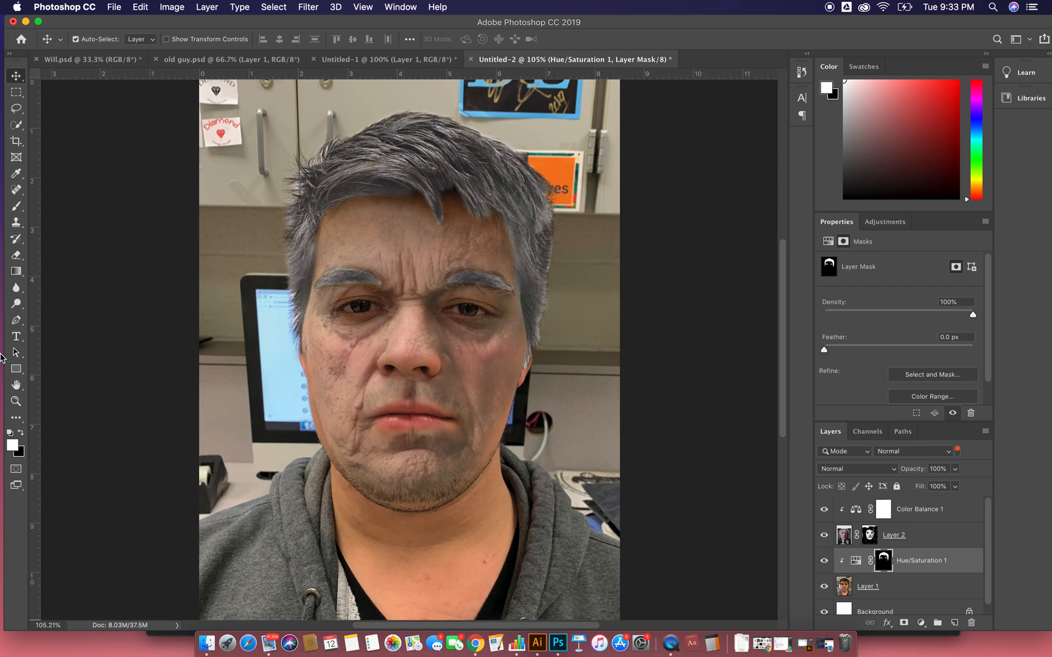
key("b")
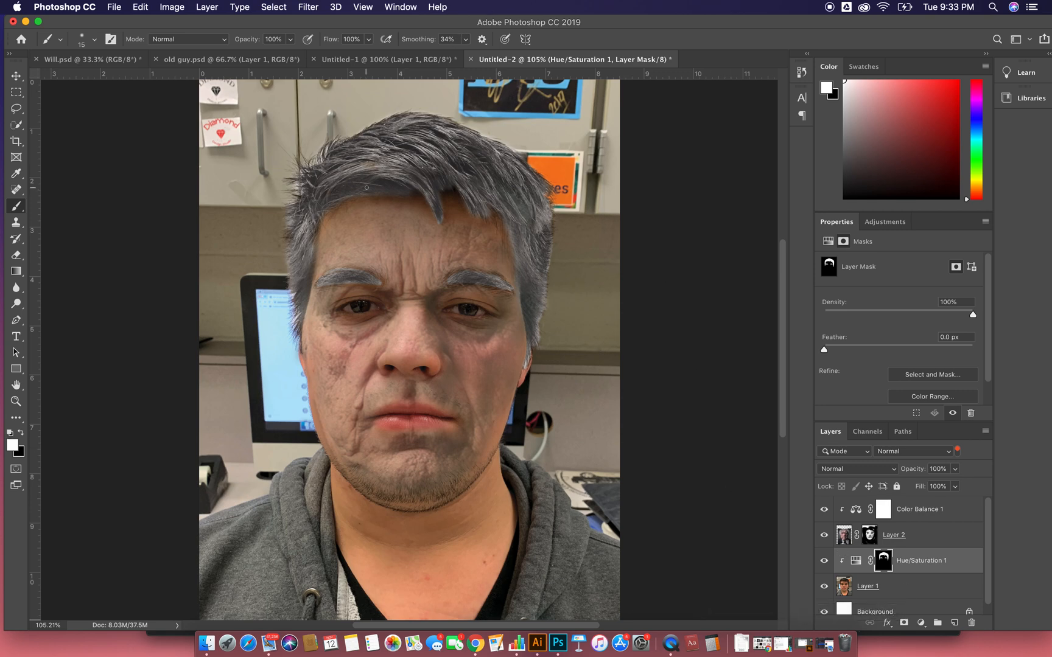
left_click(290, 39)
left_click_drag(291, 53, 261, 53)
left_click(368, 38)
left_click_drag(370, 54, 340, 55)
left_click(469, 281)
left_click(21, 431)
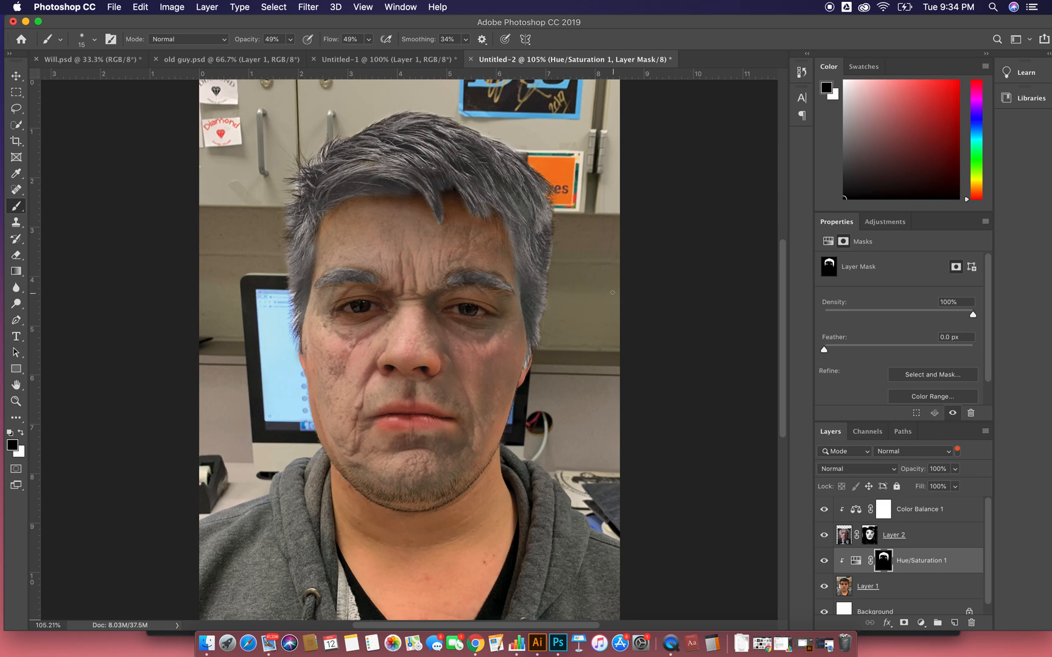
- Undo the last brush edit and enlarge the black brush to 50 px
key("super+z")
key("bracketright")
key("bracketright")
key("bracketright")
key("bracketright")
key("bracketright")
key("XF86AudioRaiseVolume")
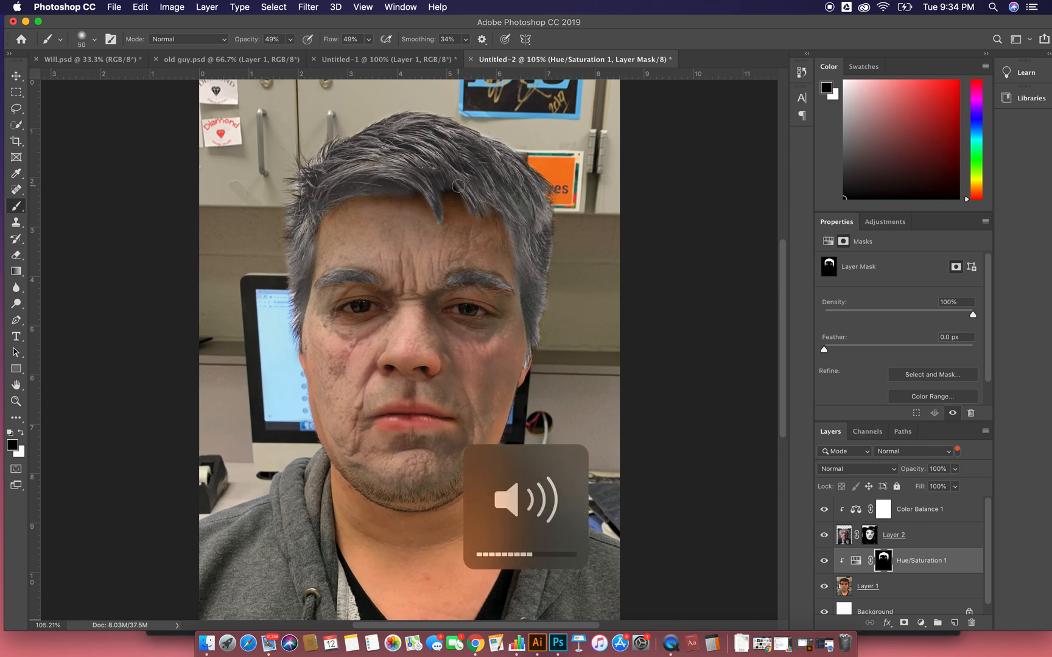